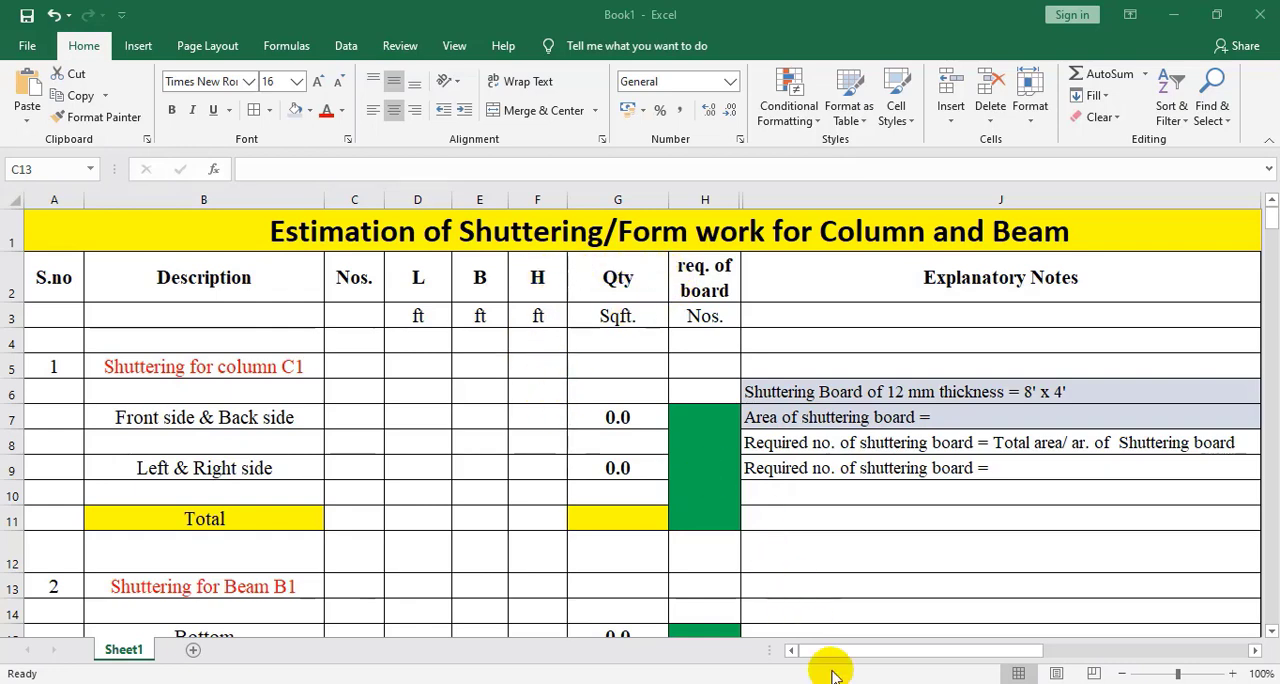
View the reinforcement beam and column.jpg and beam 1.jpg pictures in Photos for the concrete frame and its formwork
mouse_move(830, 675)
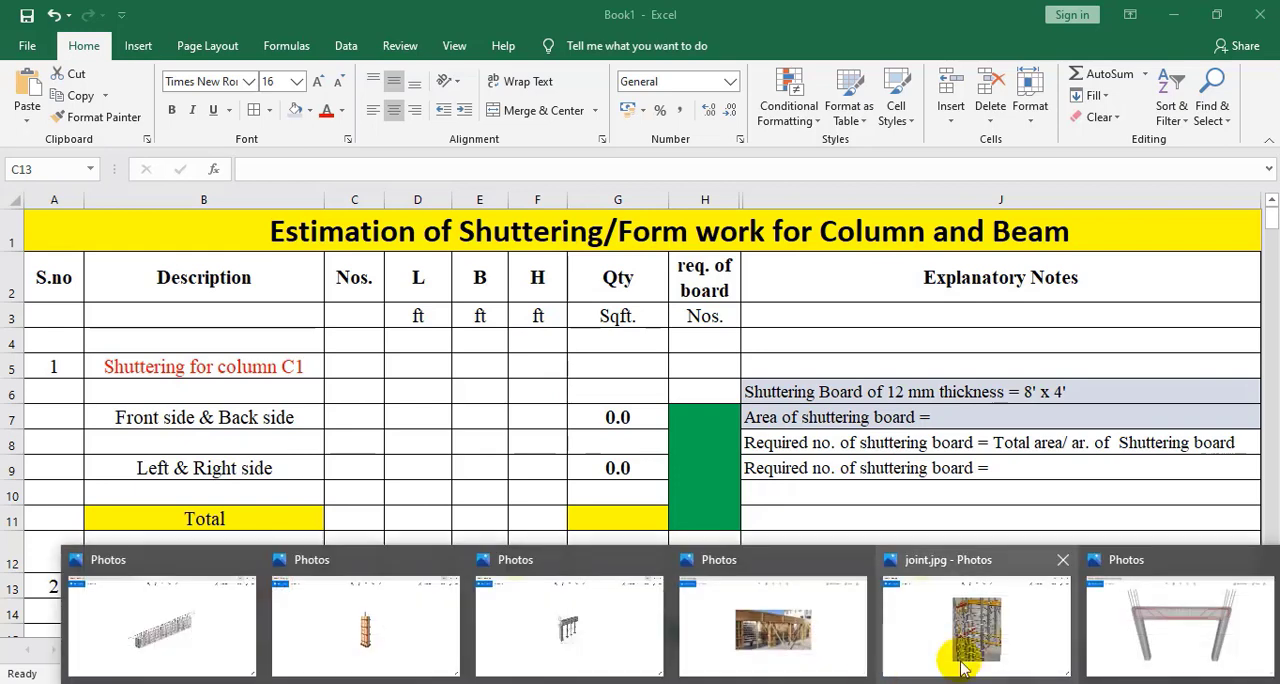
click(1166, 650)
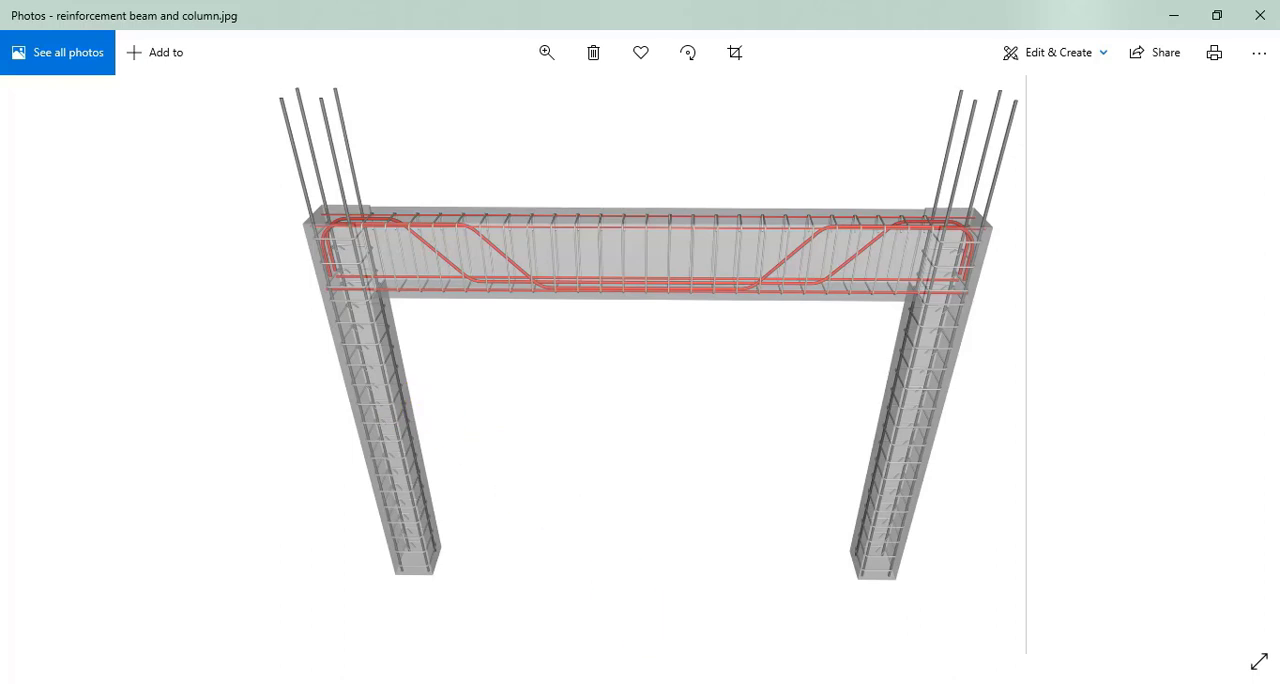
click(775, 632)
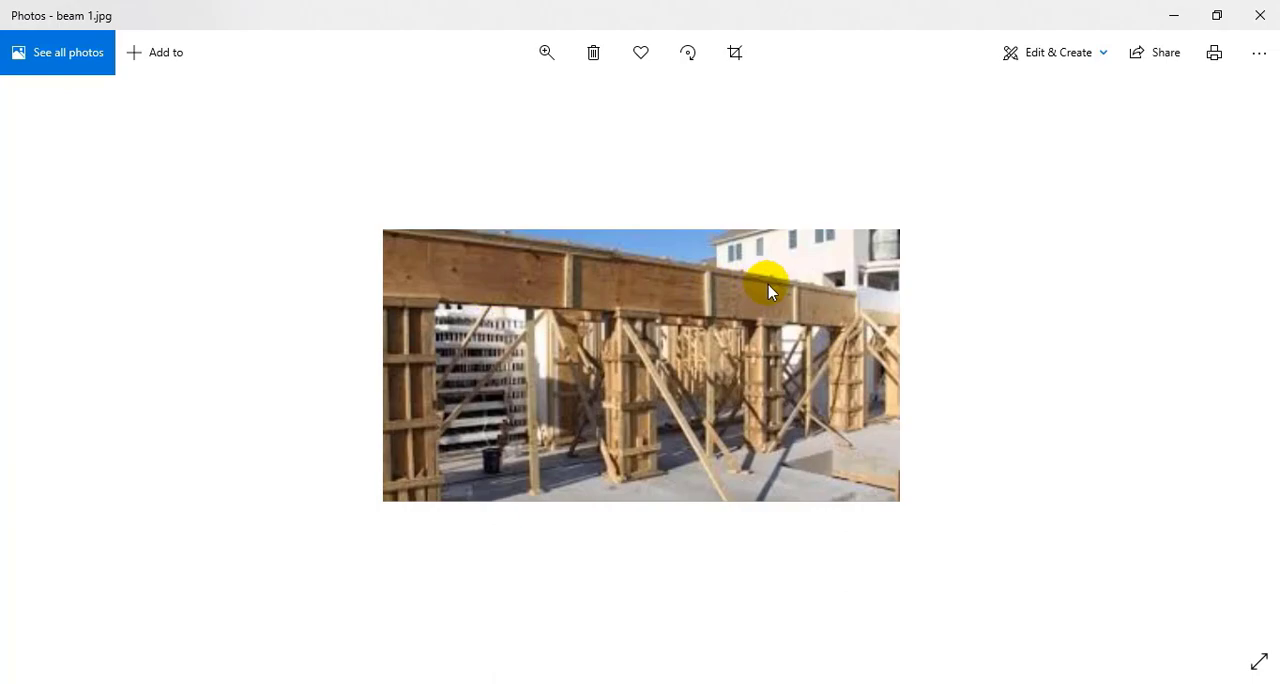
Switch to AutoCAD and compare the dimensions of the beam-and-column frame and beam section in the millimetre and feet drawings
click(720, 618)
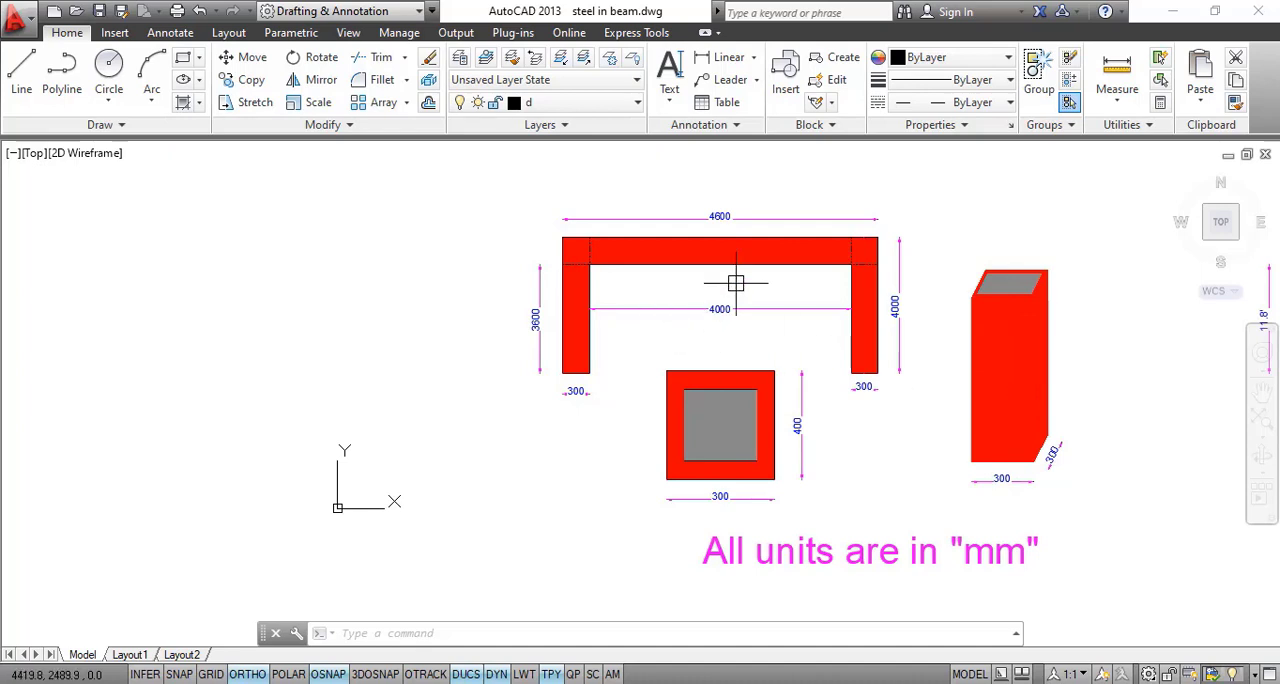
drag(734, 280, 654, 280)
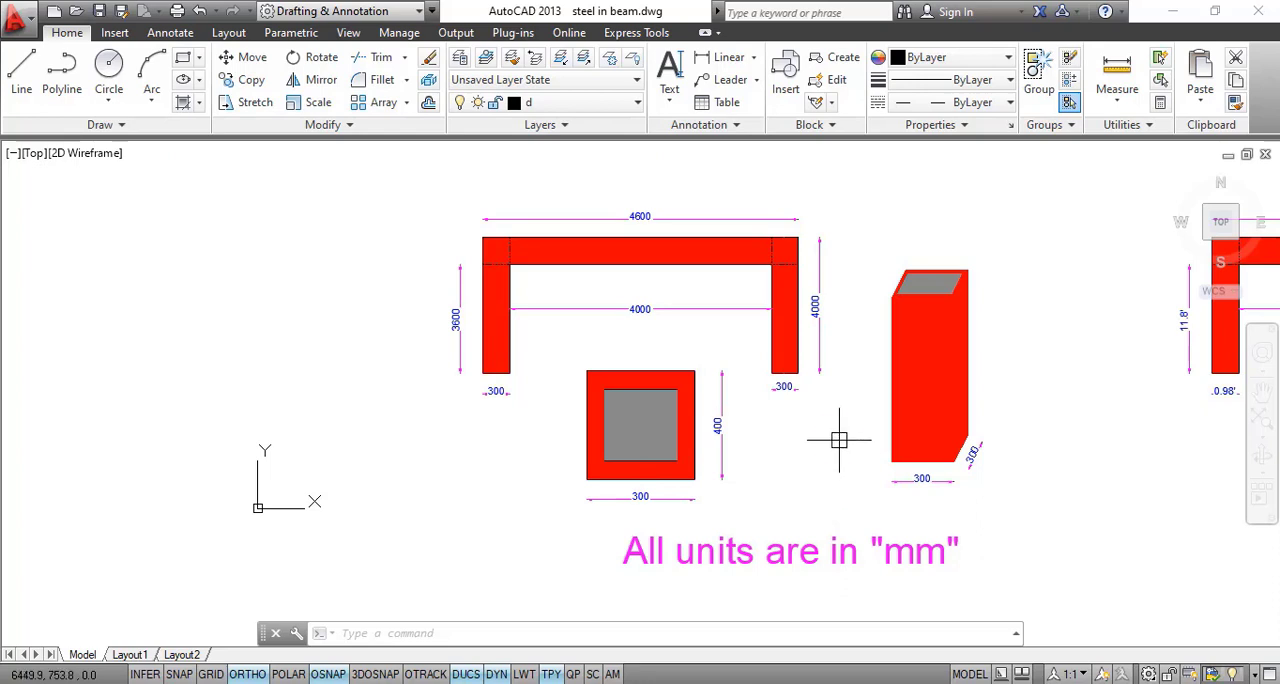
drag(839, 440, 301, 421)
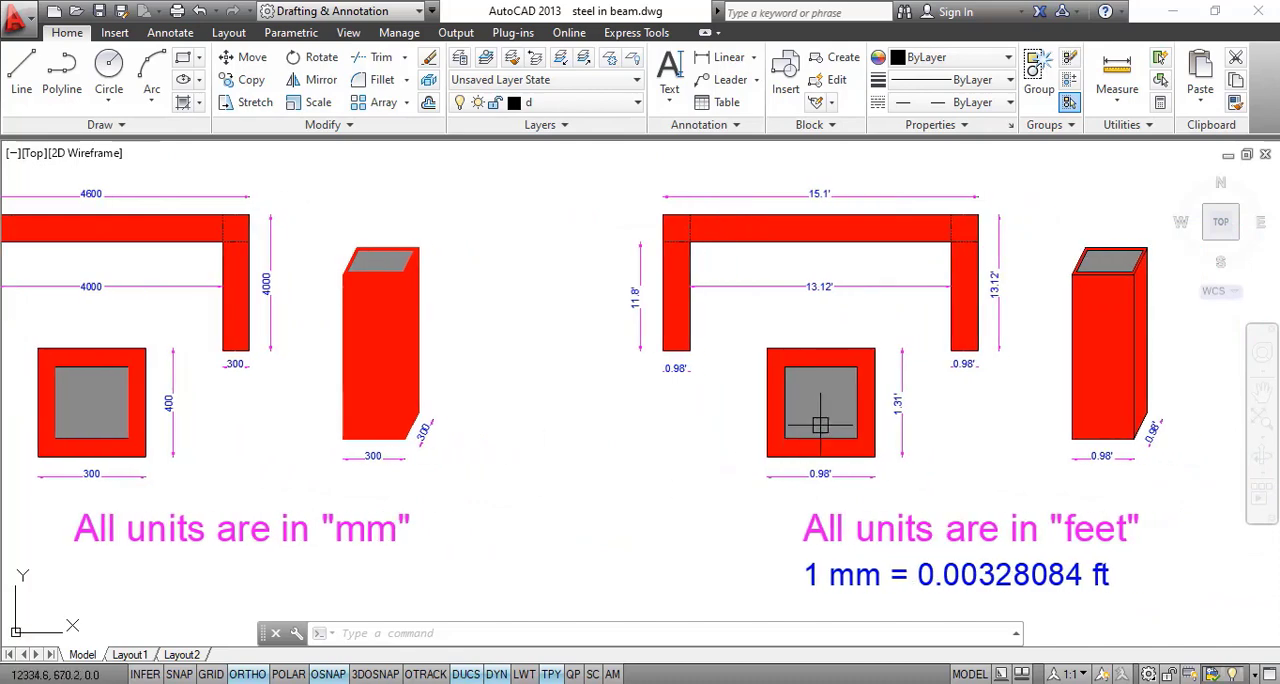
mouse_move(916, 405)
mouse_down()
mouse_move(754, 444)
mouse_move(711, 466)
mouse_move(726, 475)
mouse_up()
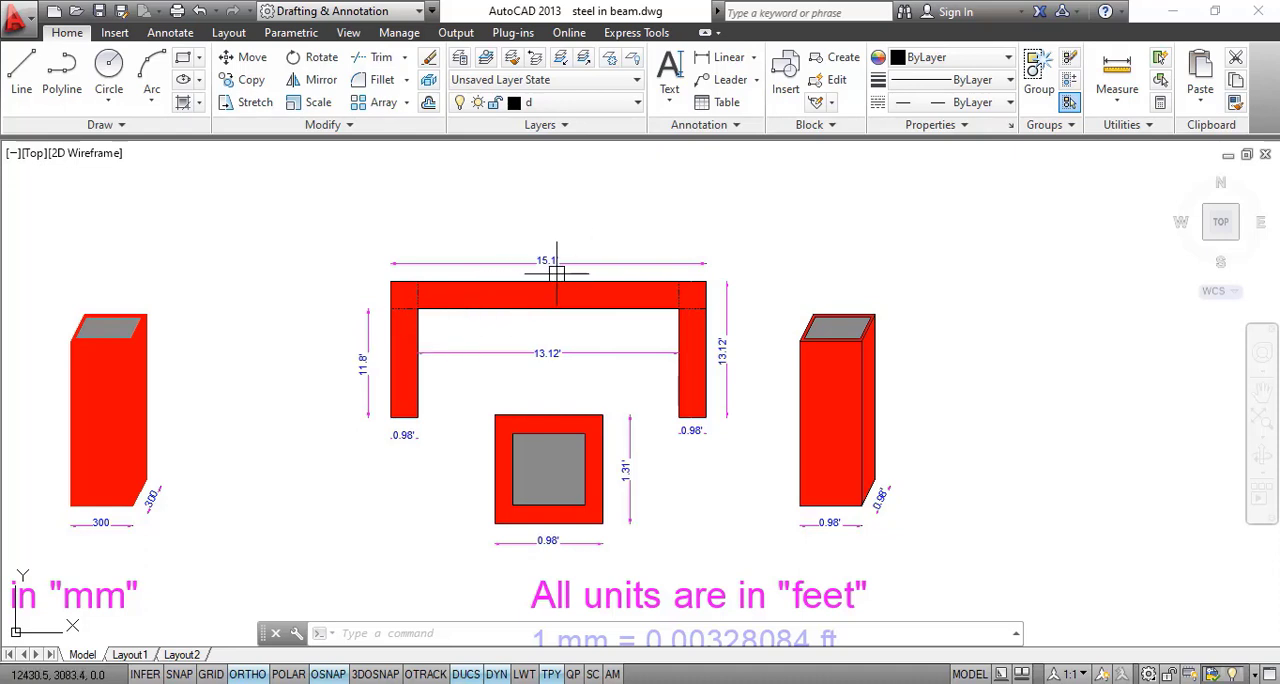
scroll(560, 272, up, 2)
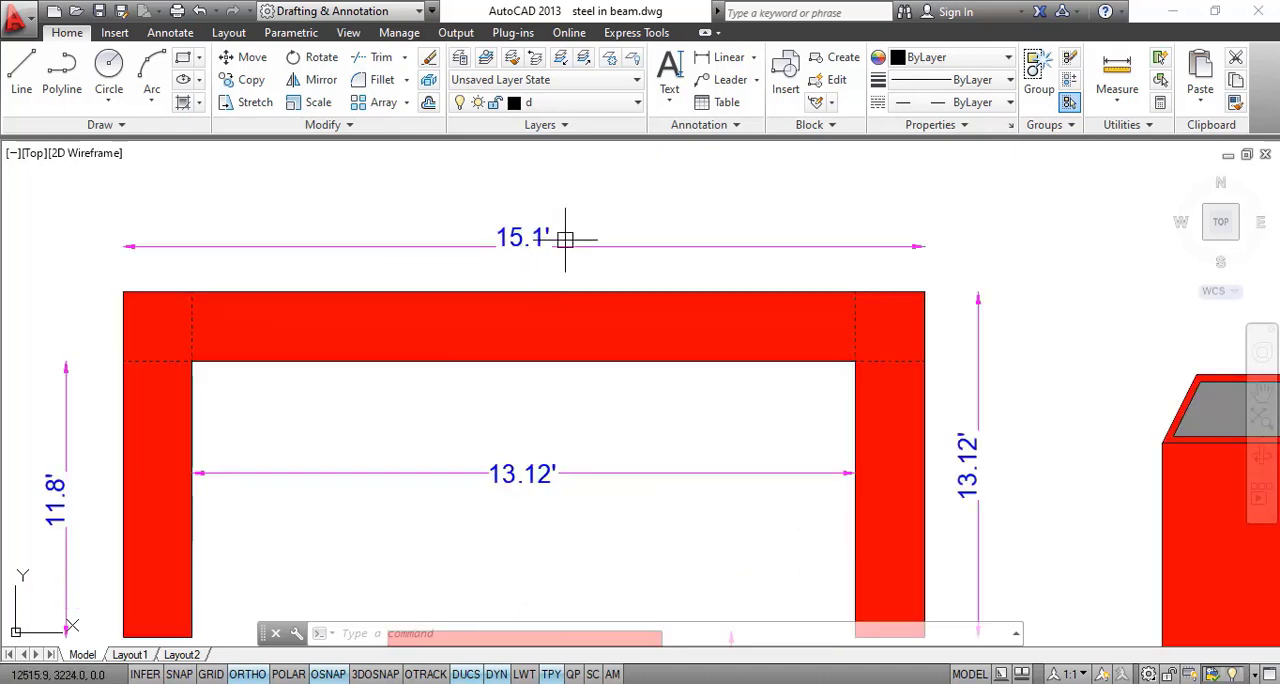
scroll(650, 367, down, 1)
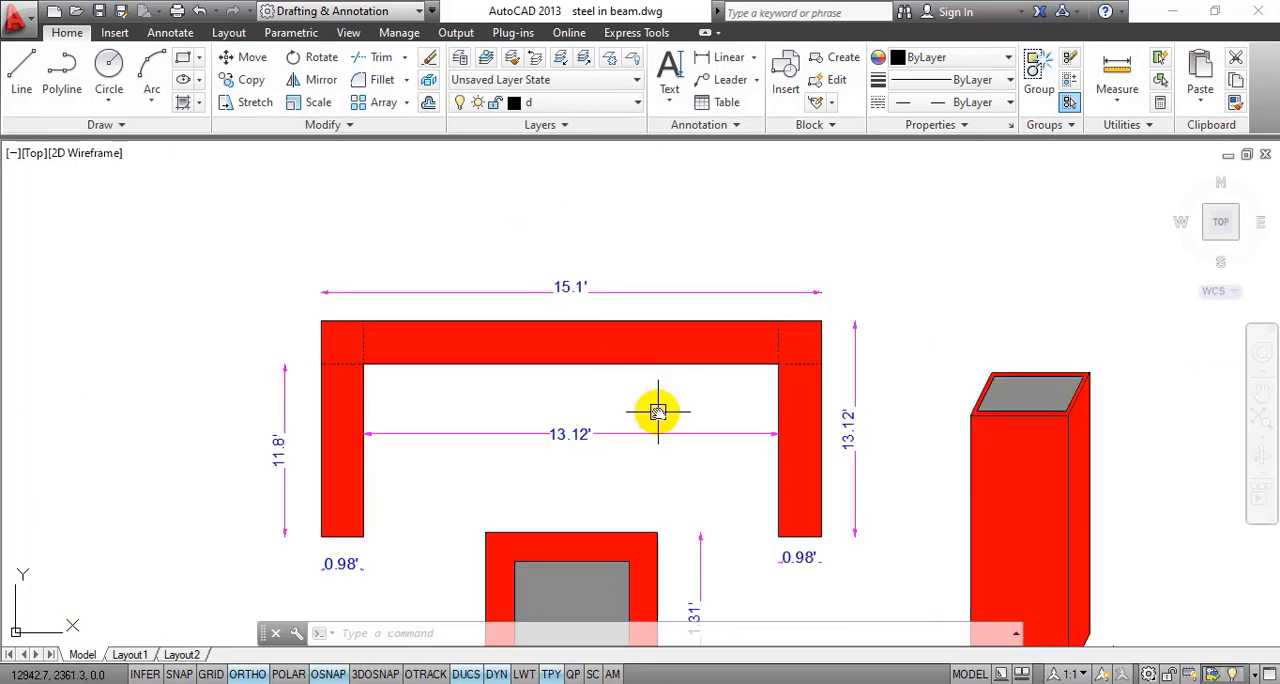
drag(658, 412, 674, 320)
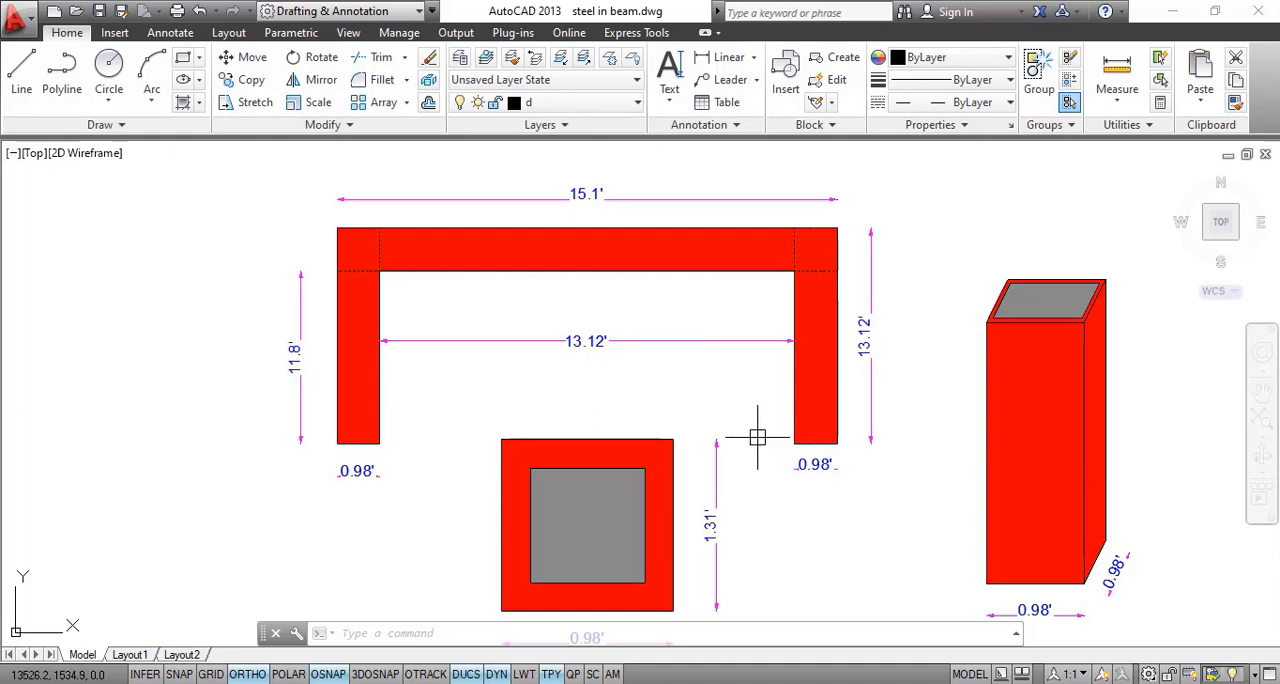
drag(766, 457, 751, 323)
scroll(754, 333, down, 1)
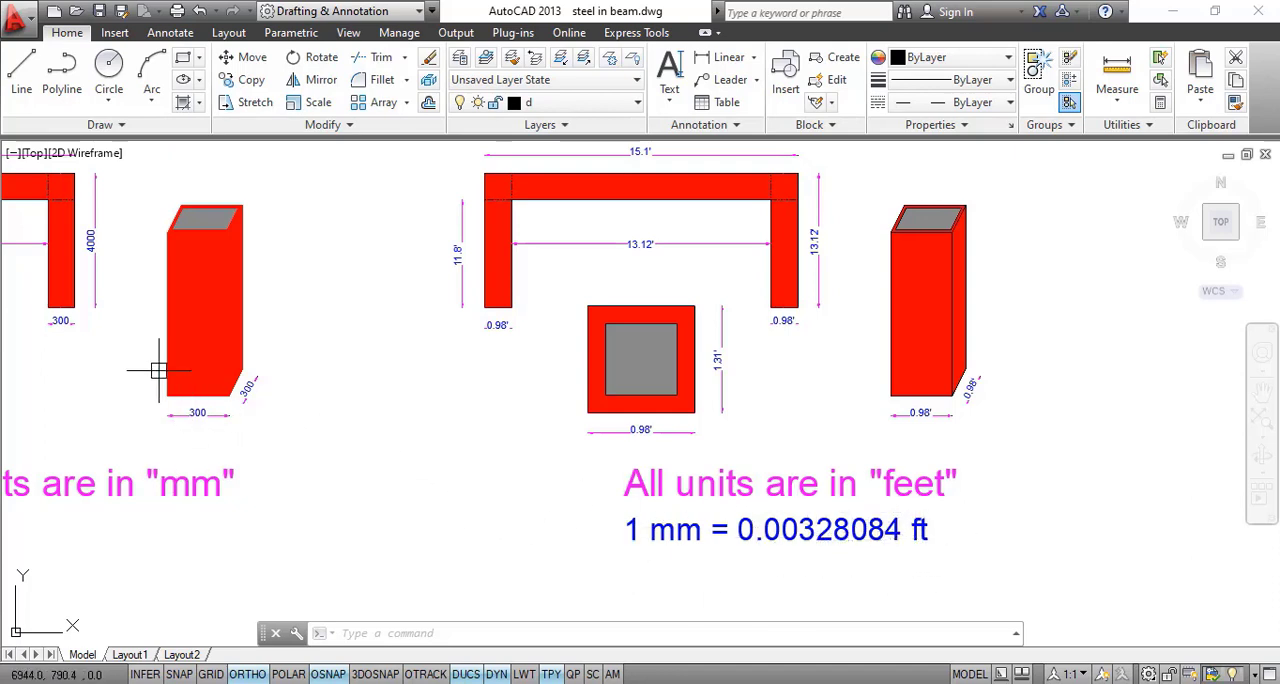
drag(127, 321, 524, 343)
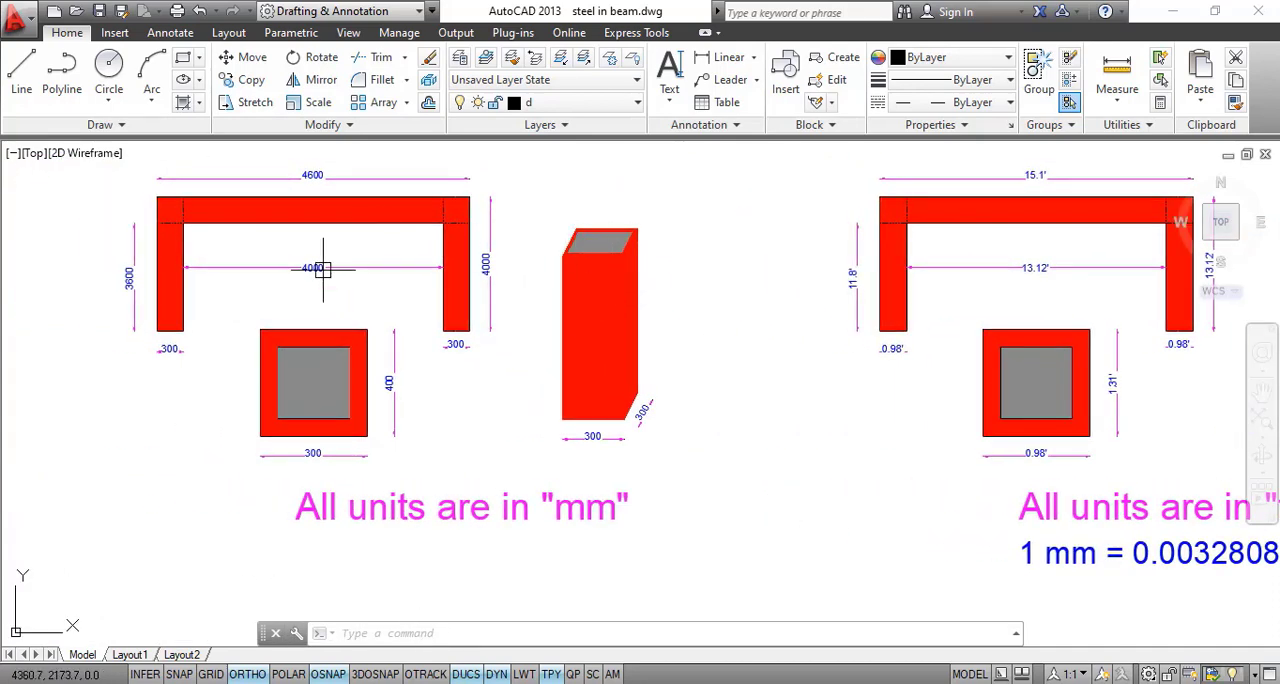
drag(1222, 565, 847, 577)
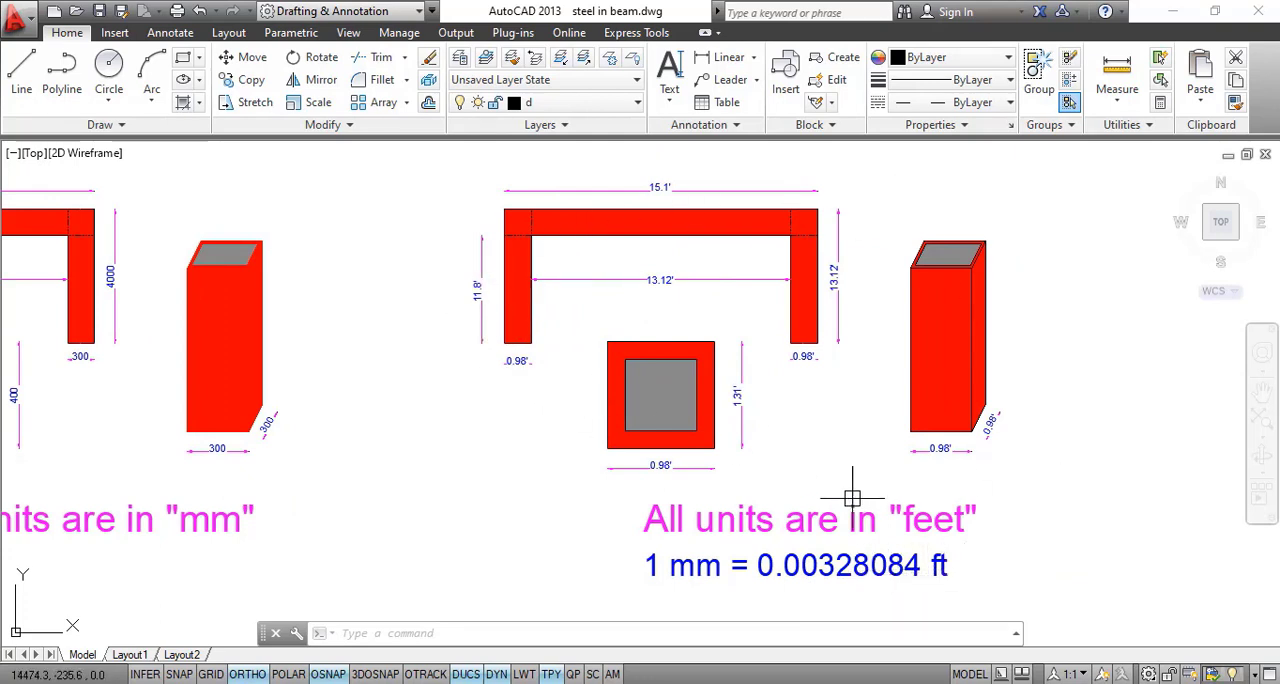
drag(813, 409, 706, 440)
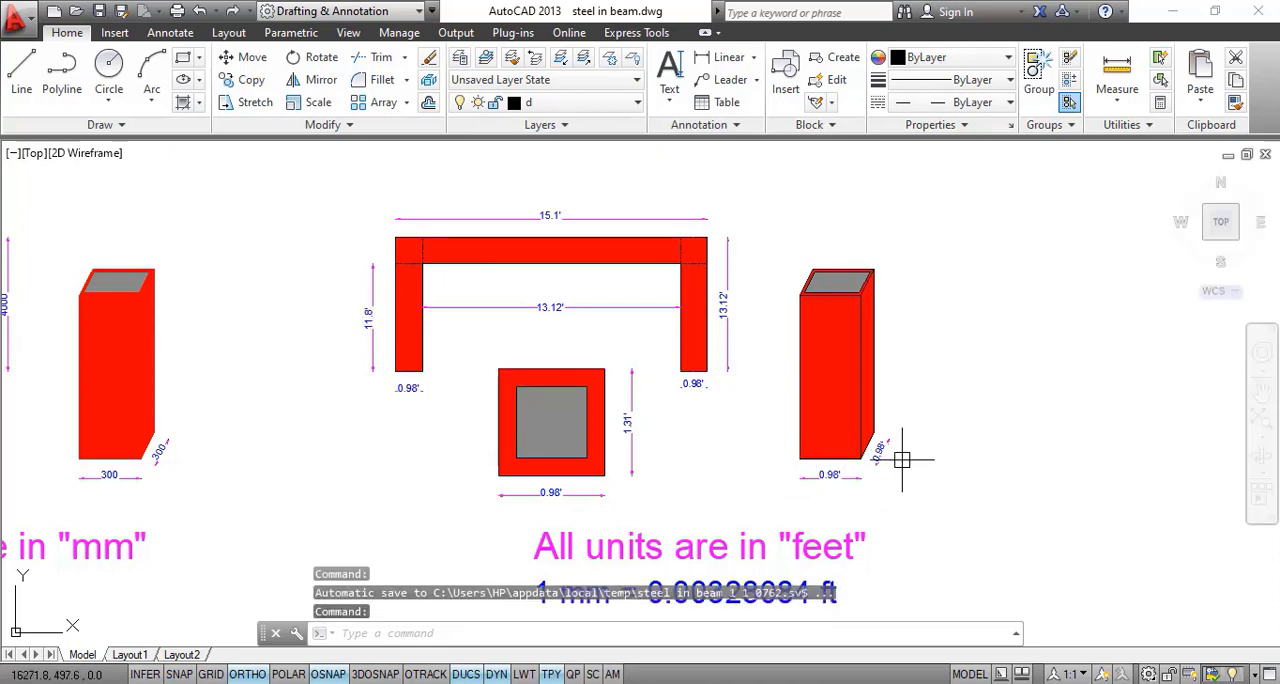
Examine the column's base dimensions and clear height in the feet drawing
scroll(895, 456, up, 5)
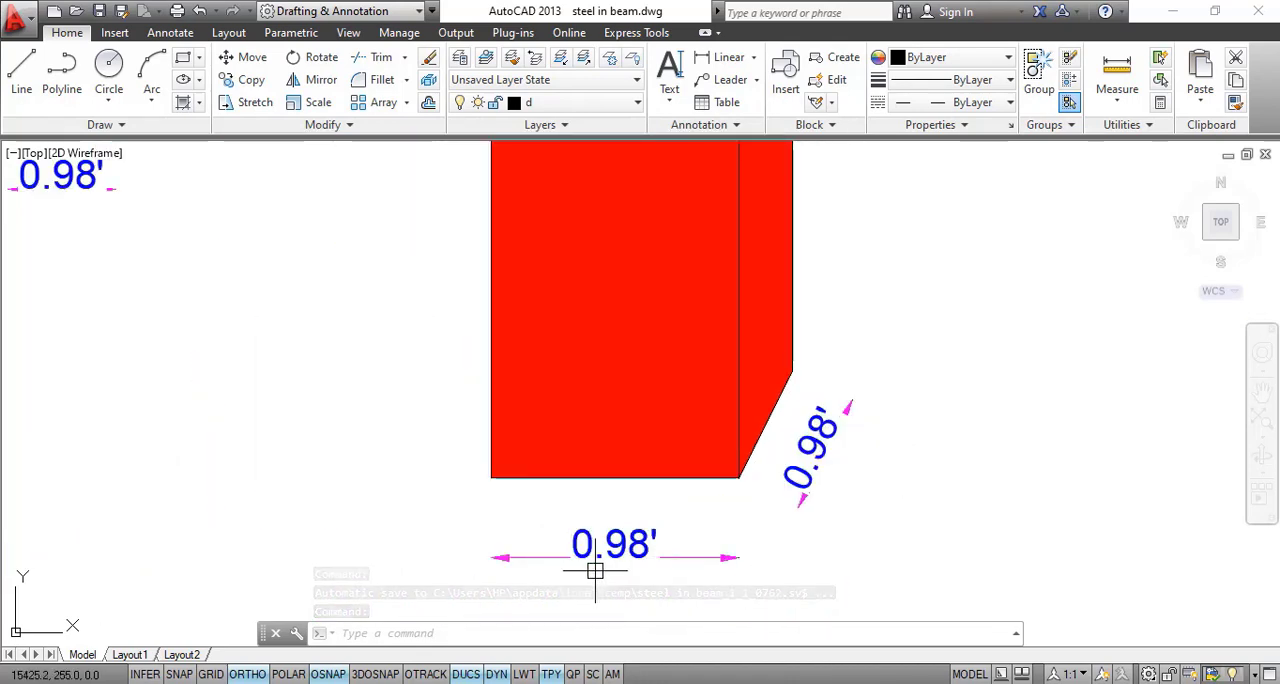
scroll(857, 420, down, 8)
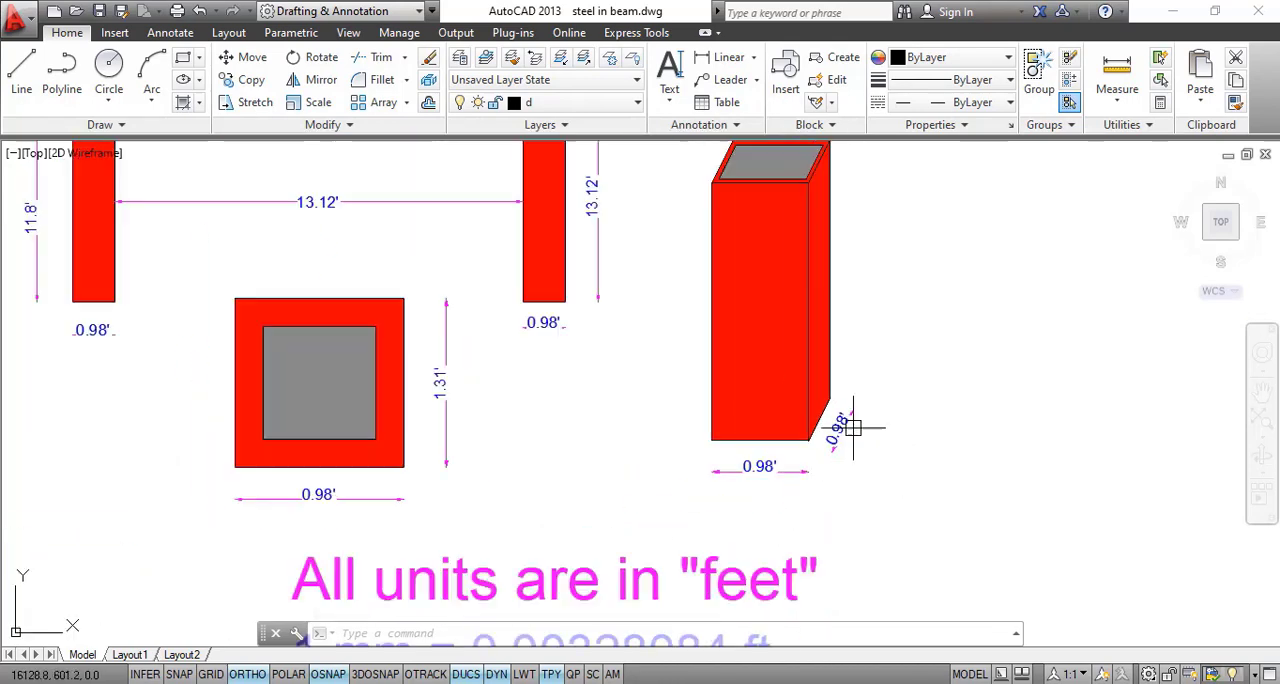
scroll(679, 393, up, 7)
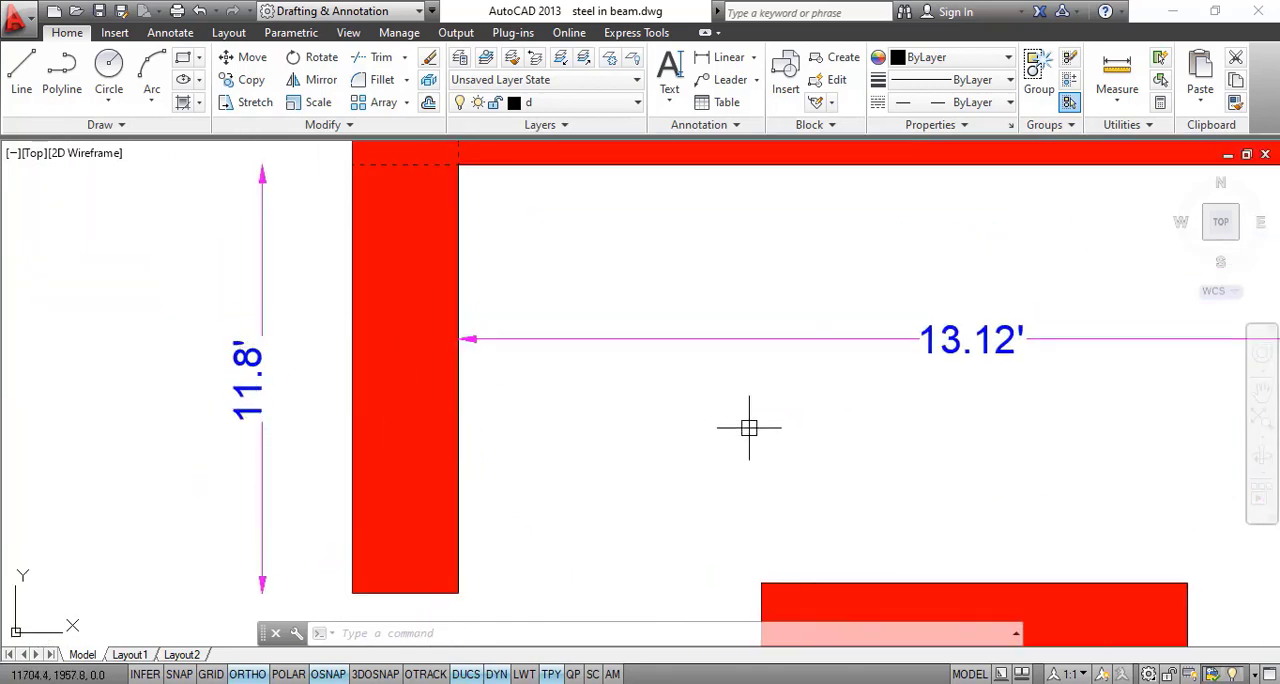
scroll(749, 427, down, 4)
drag(911, 437, 720, 331)
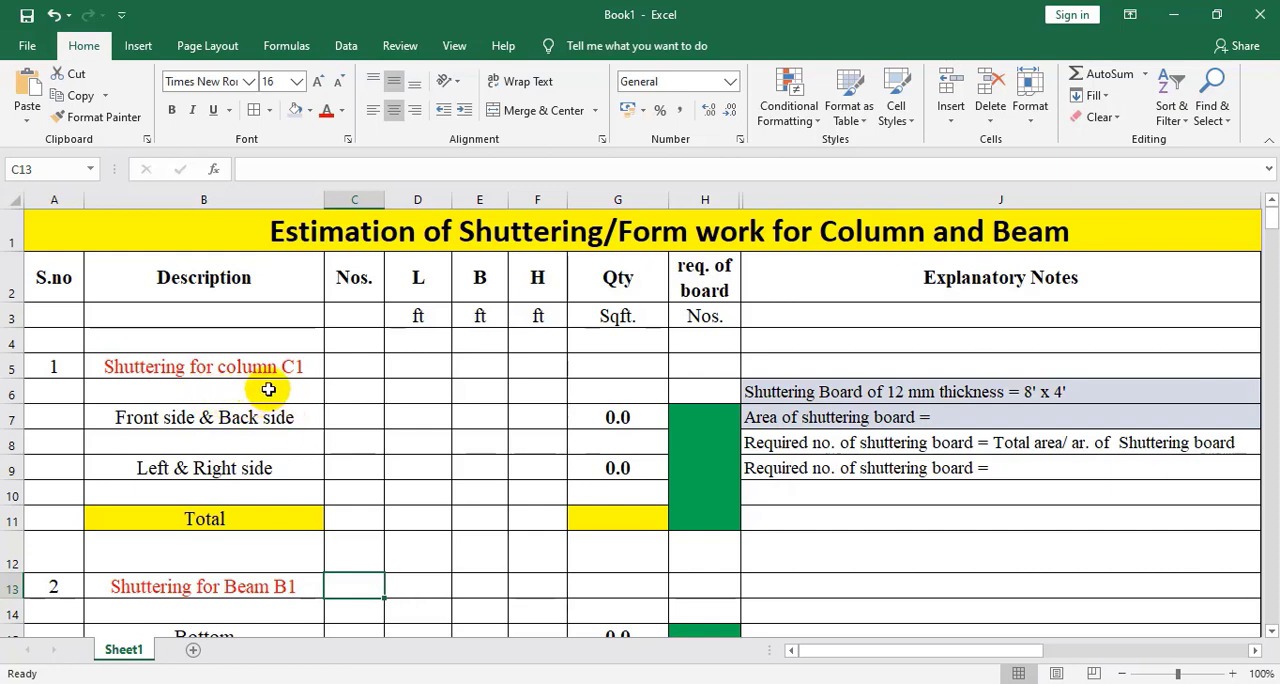
Check the AutoCAD drawing, and in Excel enter 2 as the number of C1 columns and 4 for their front and back sides
mouse_move(711, 682)
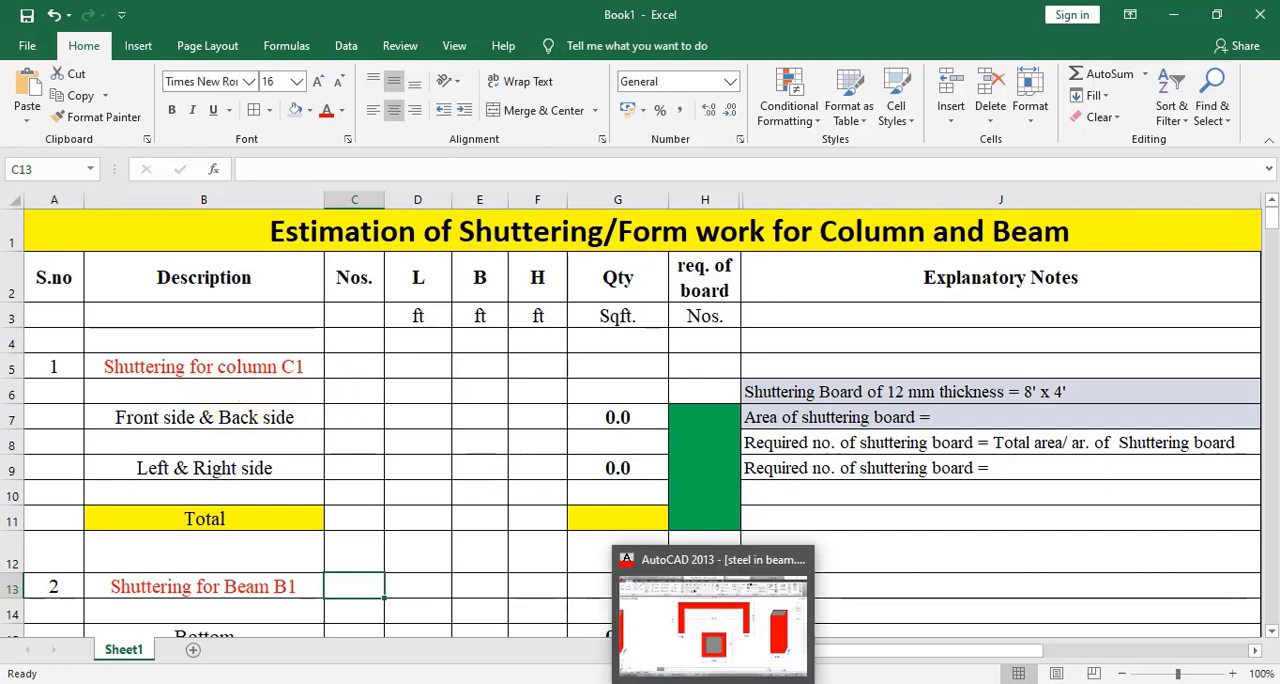
click(712, 625)
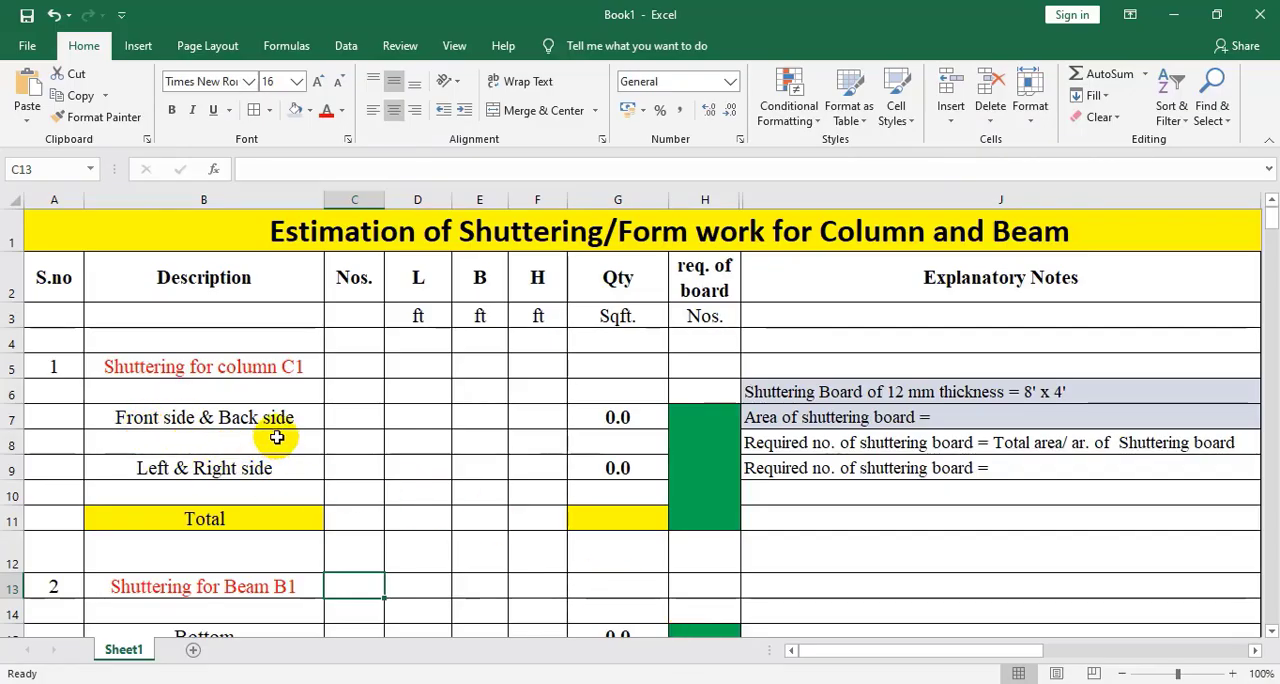
click(346, 367)
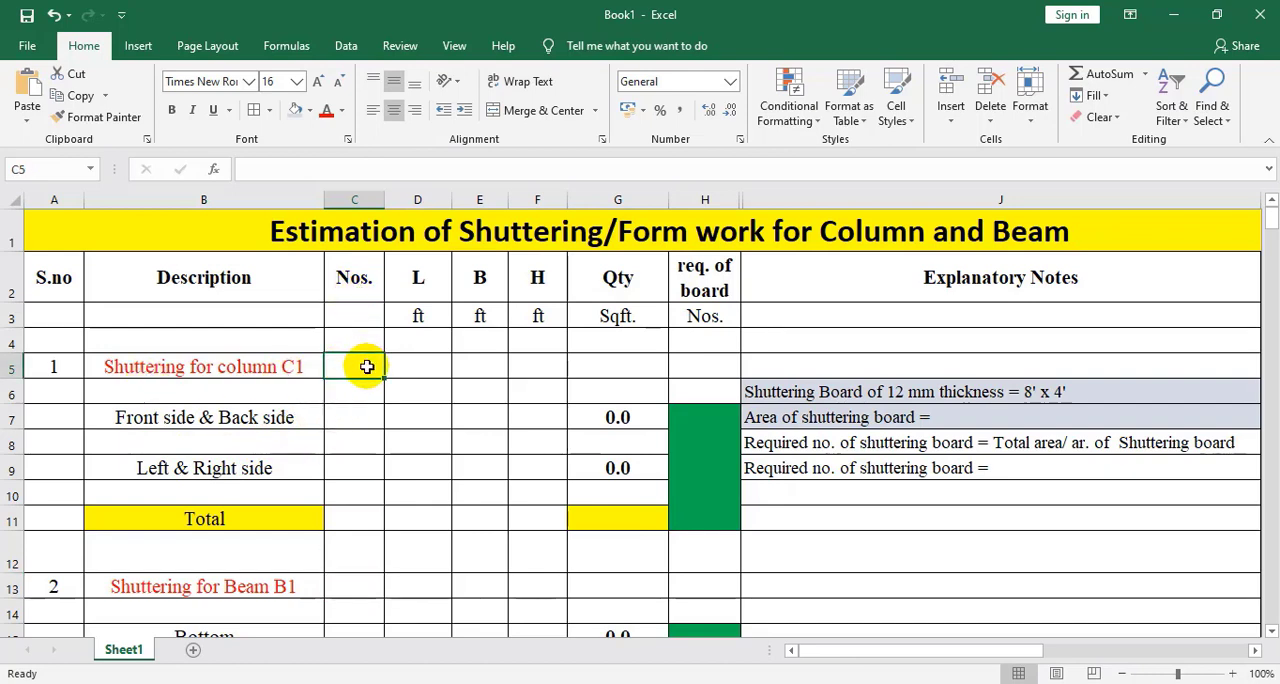
text(2)
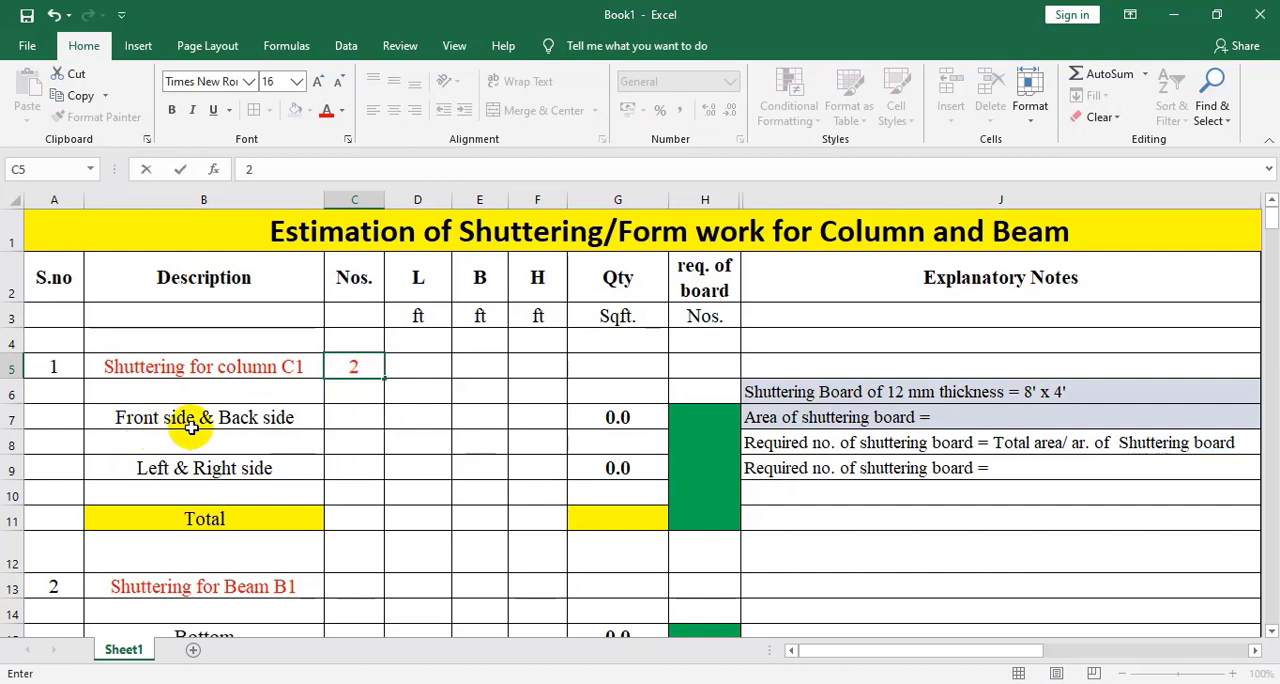
click(358, 419)
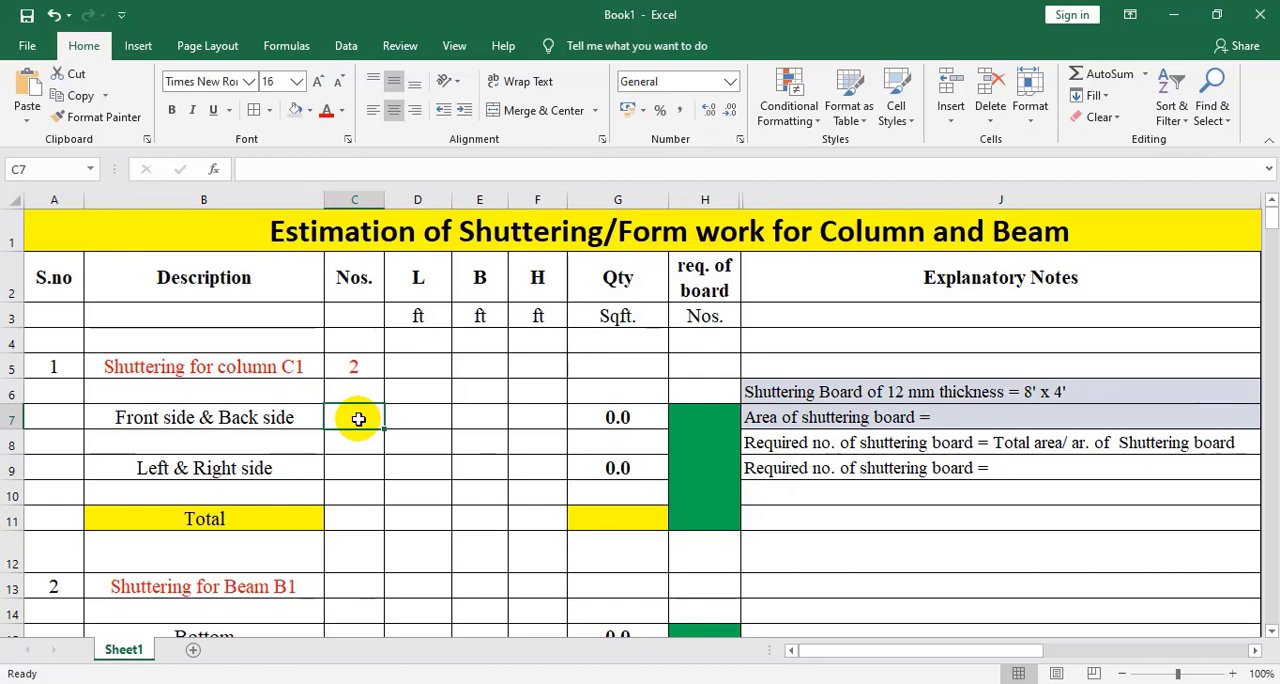
text(4)
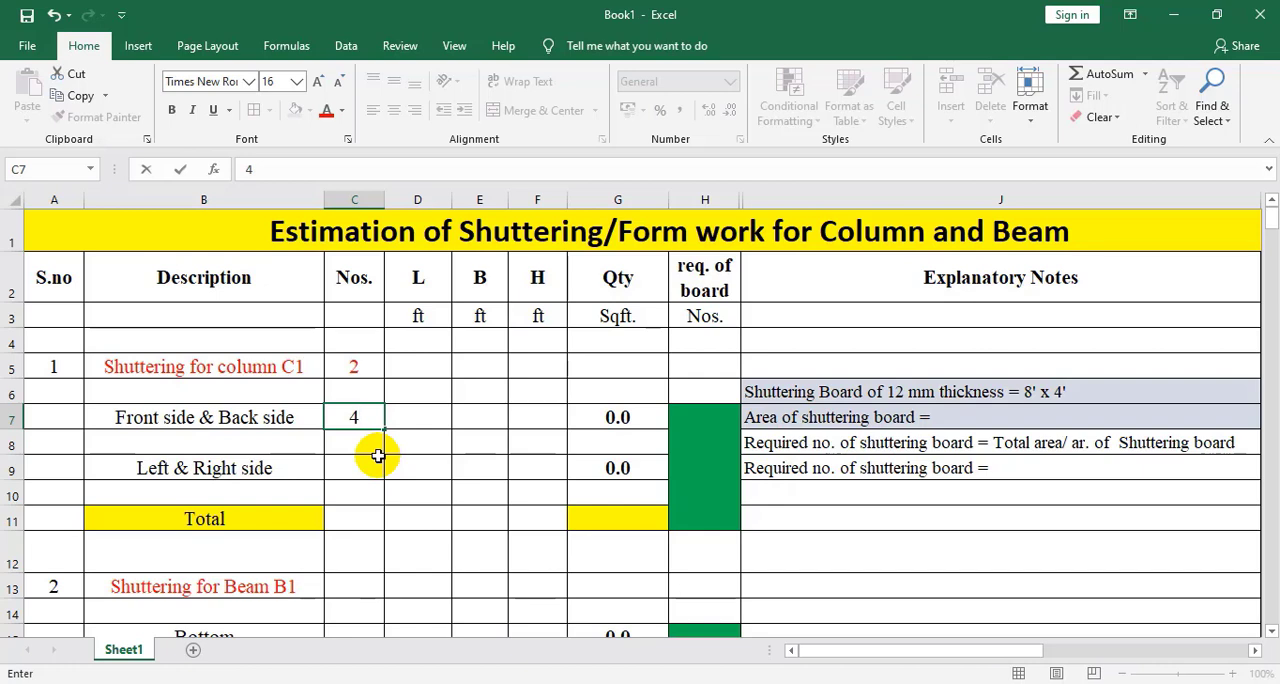
Enter a length of 0.98 ft and a height of 11.8 ft for the column's front and back sides in row 7
click(416, 419)
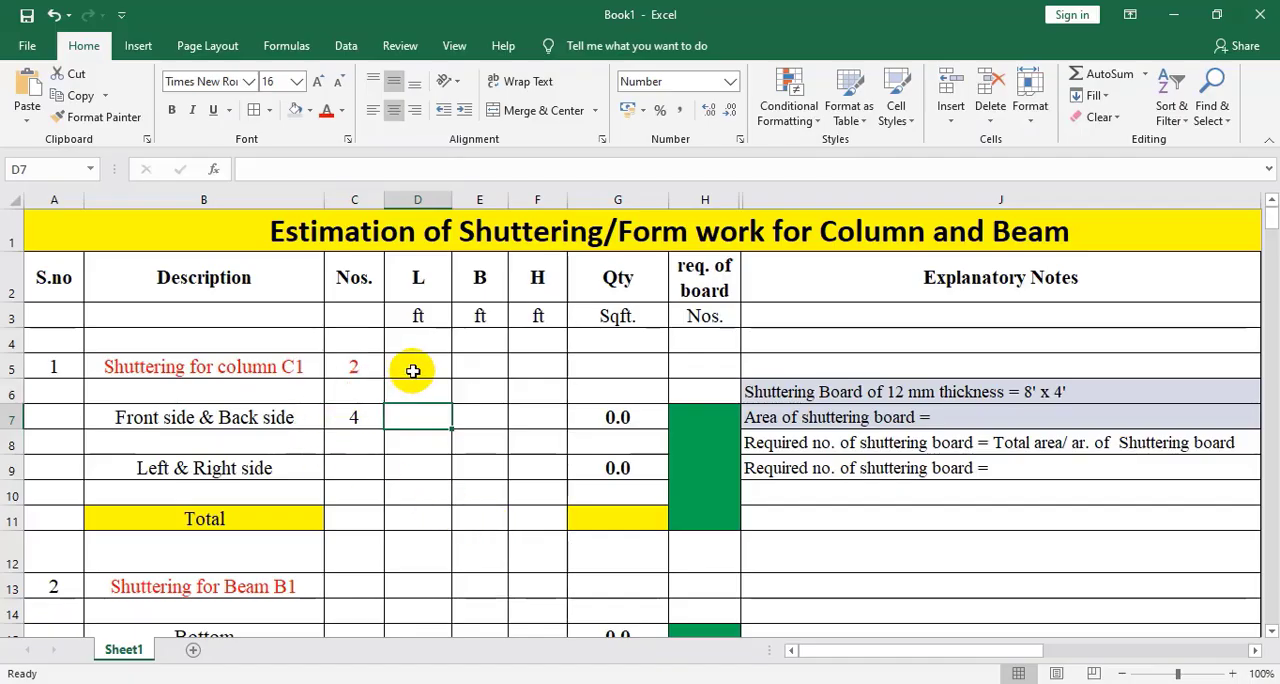
click(413, 371)
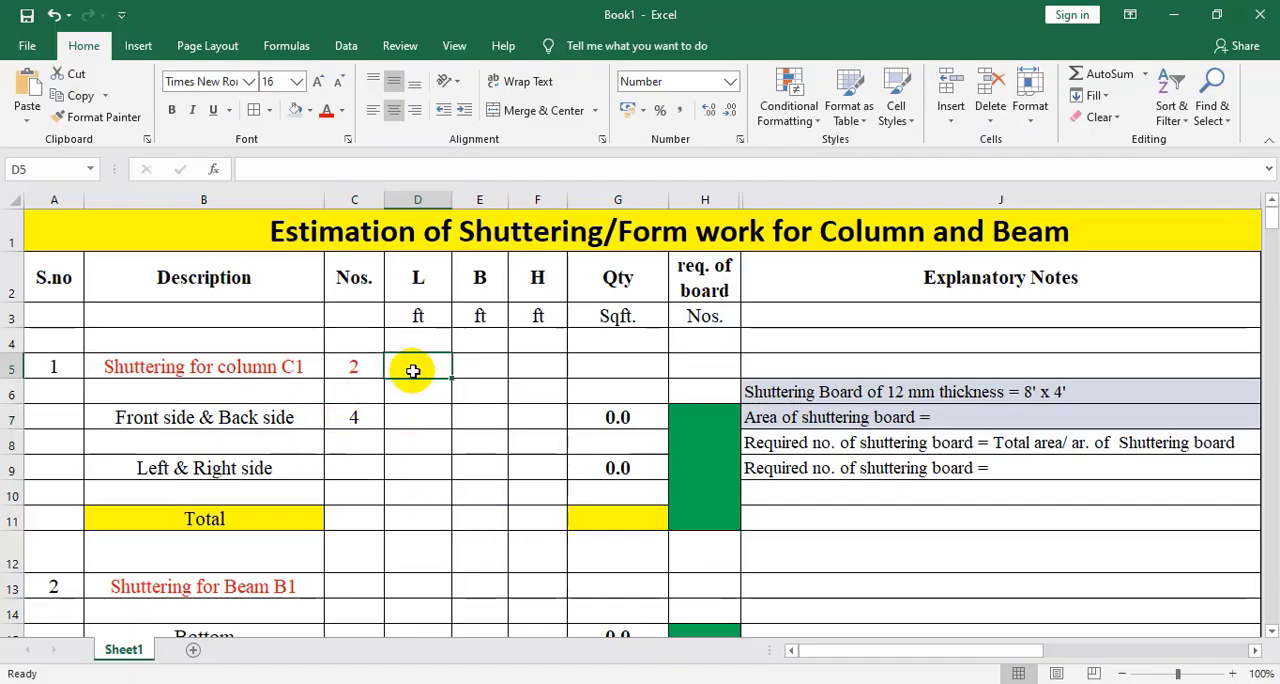
text(0.9)
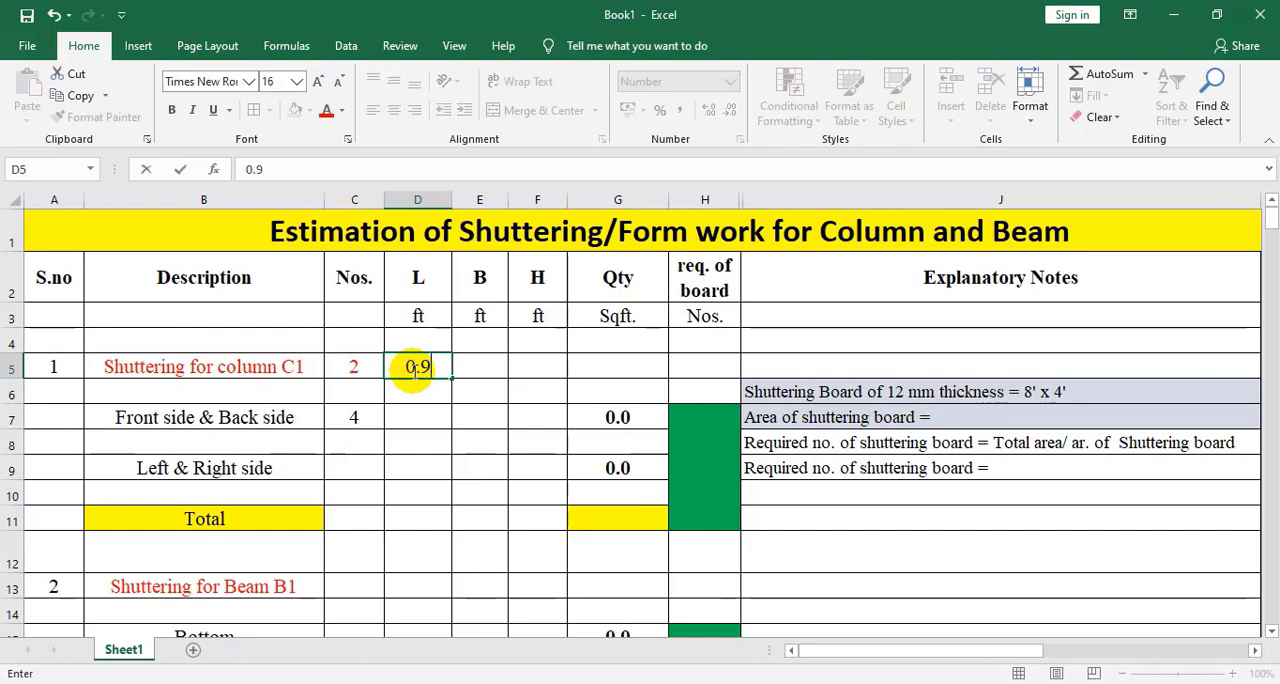
text(8)
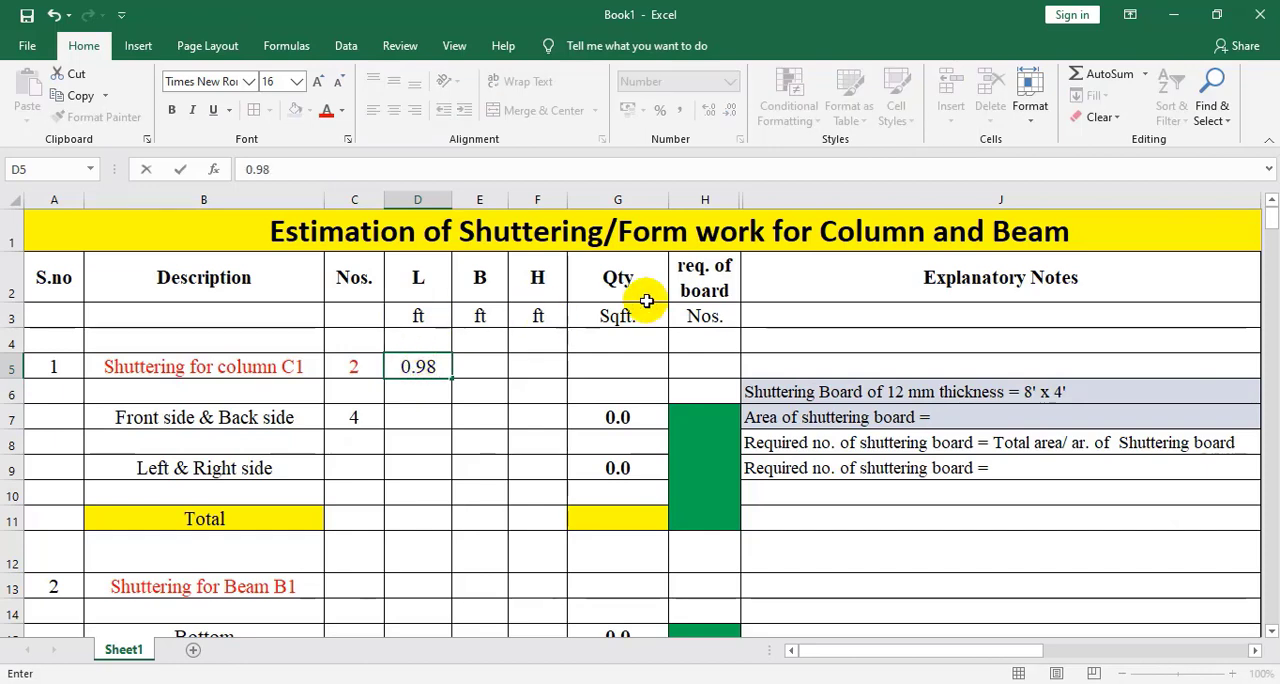
click(476, 370)
click(527, 364)
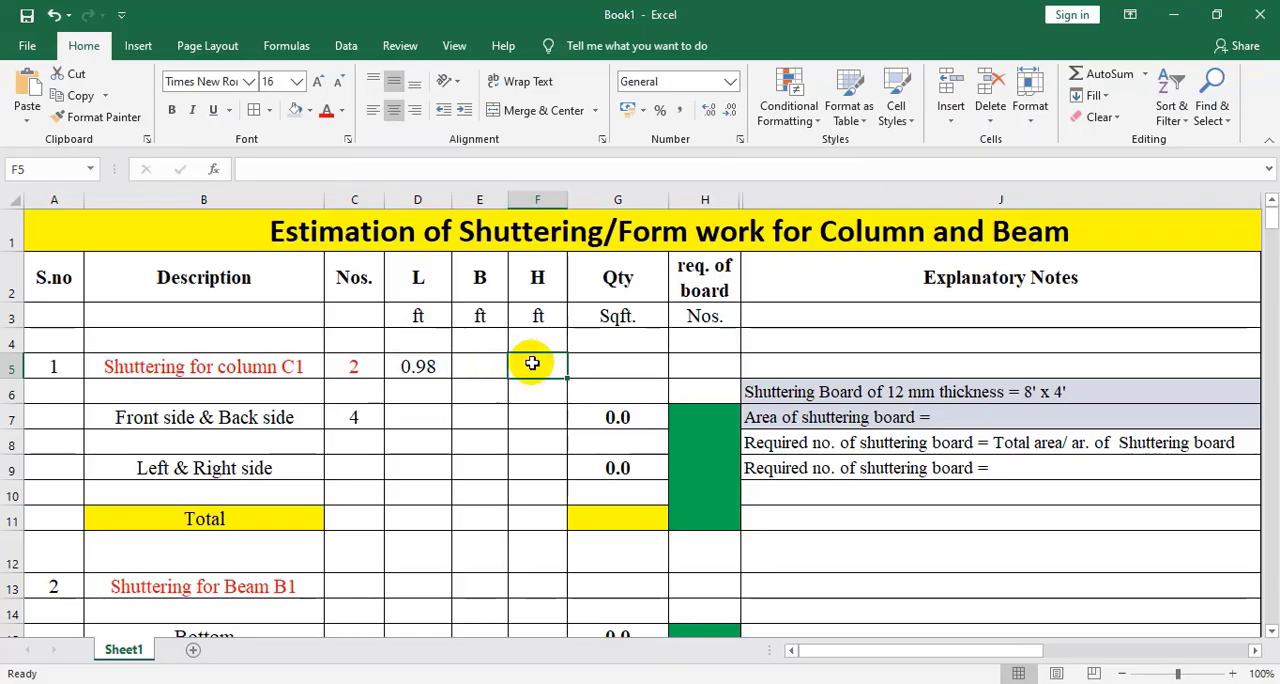
text(11)
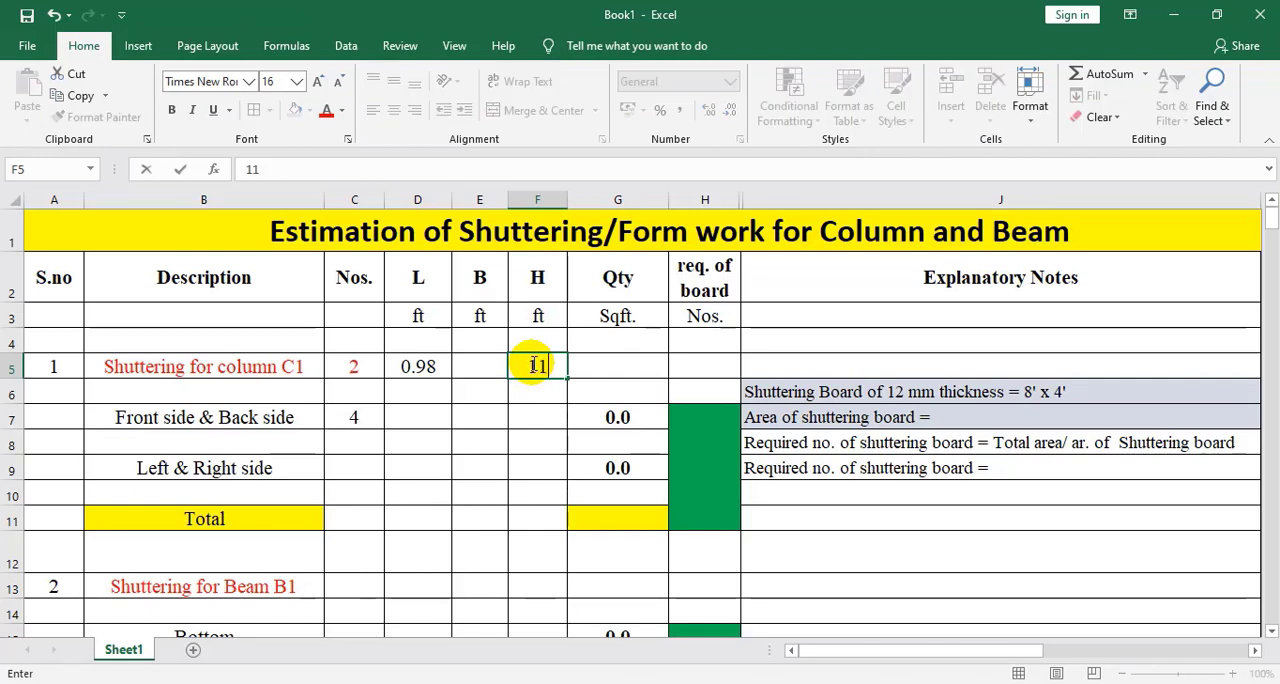
text(.8)
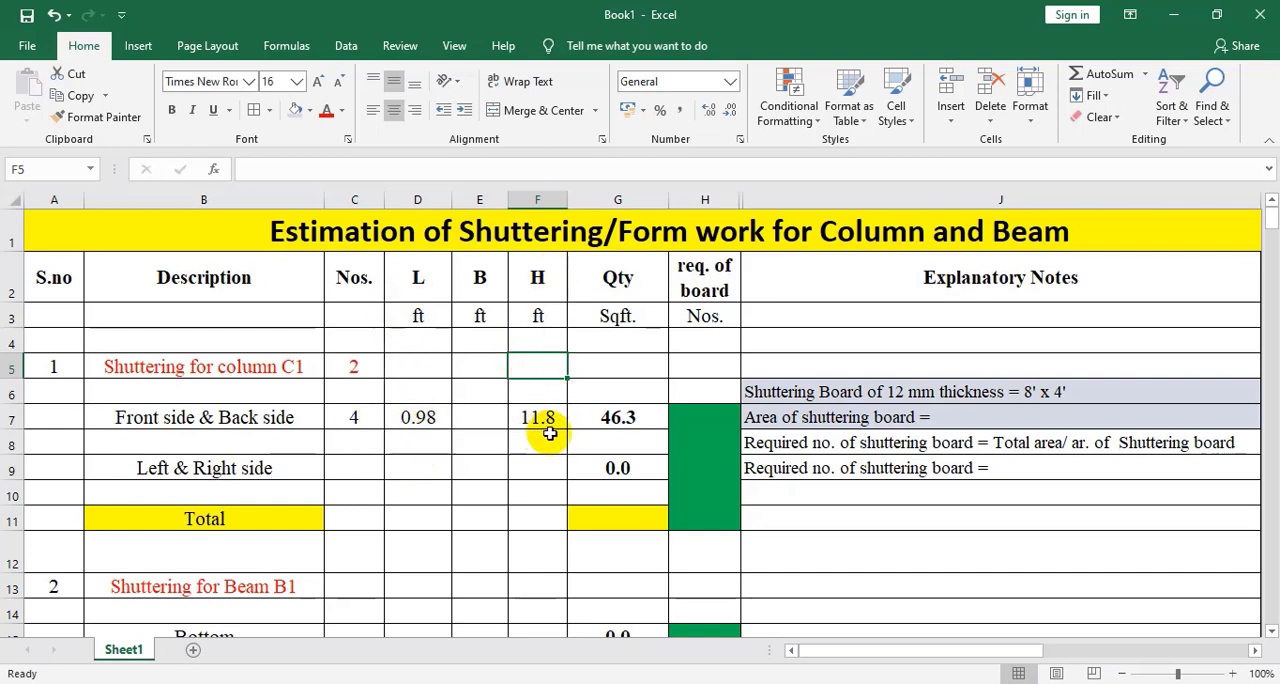
Inspect the quantity formula for the column's front and back sides, and check the column's faces in the AutoCAD drawing
double_click(620, 425)
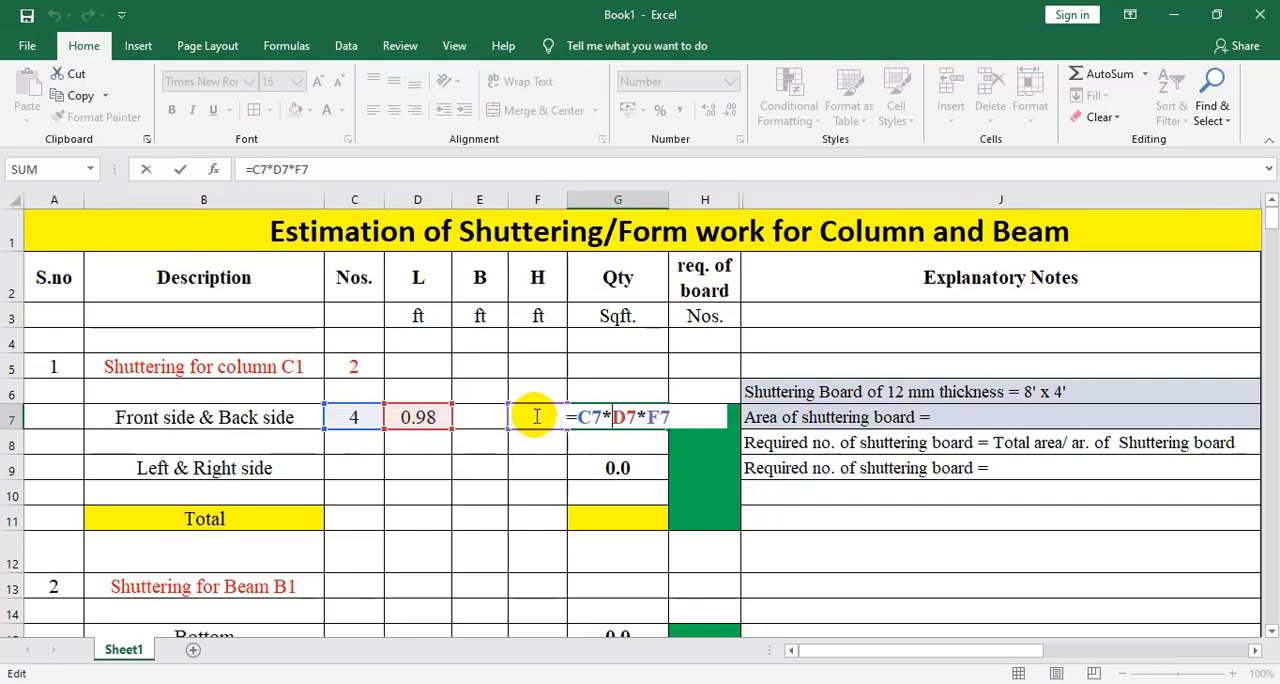
key(Return)
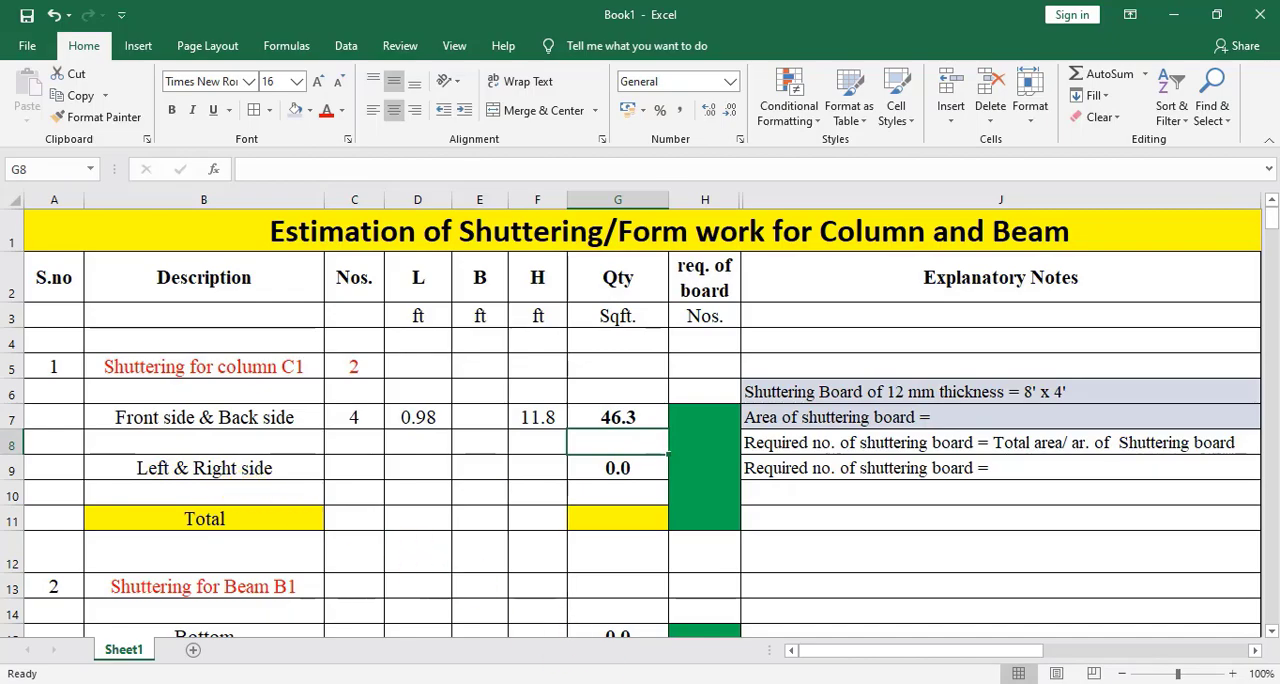
key(alt+Tab)
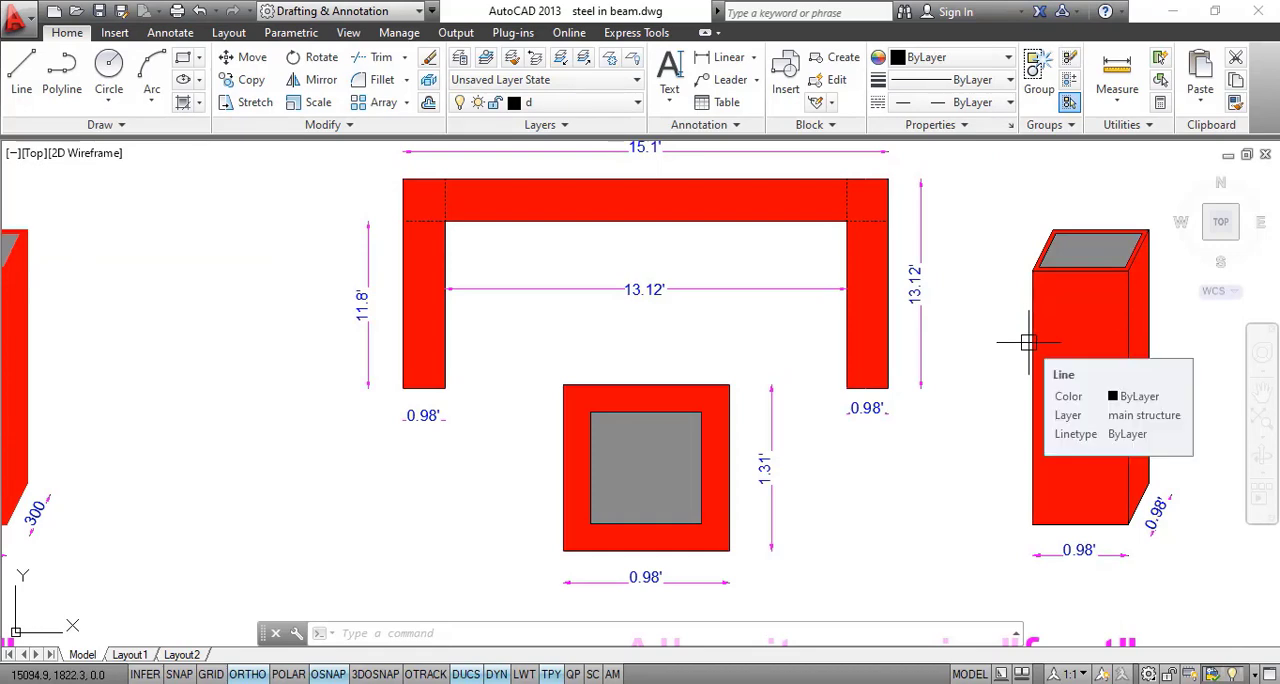
key(alt+Tab)
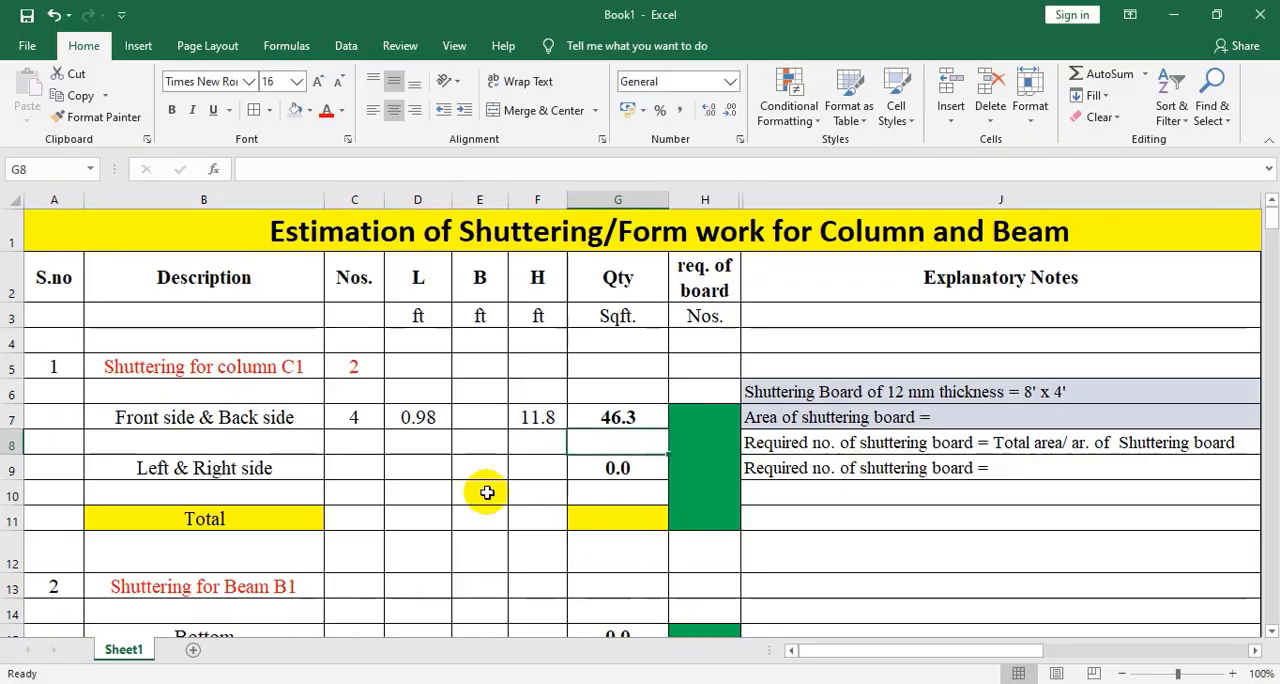
Enter 4 sides, a breadth of 0.98 ft and a height of 11.8 ft for the column's left and right sides in row 9
click(344, 471)
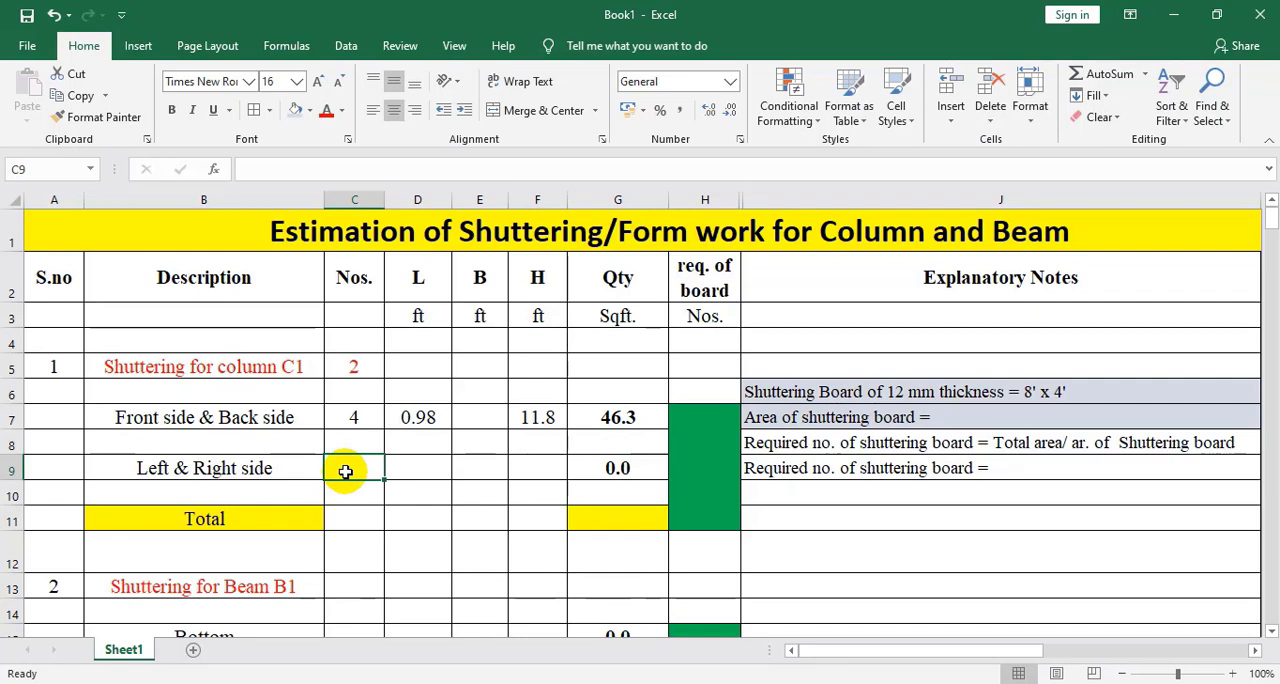
text(4)
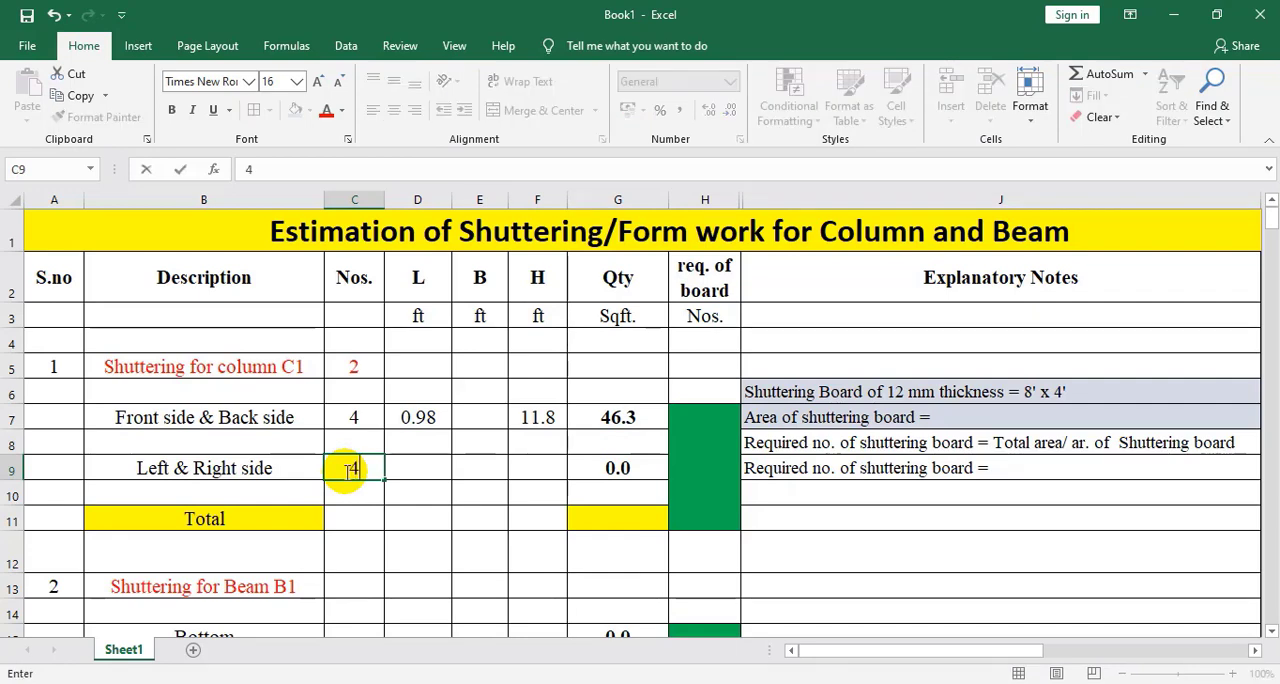
click(417, 471)
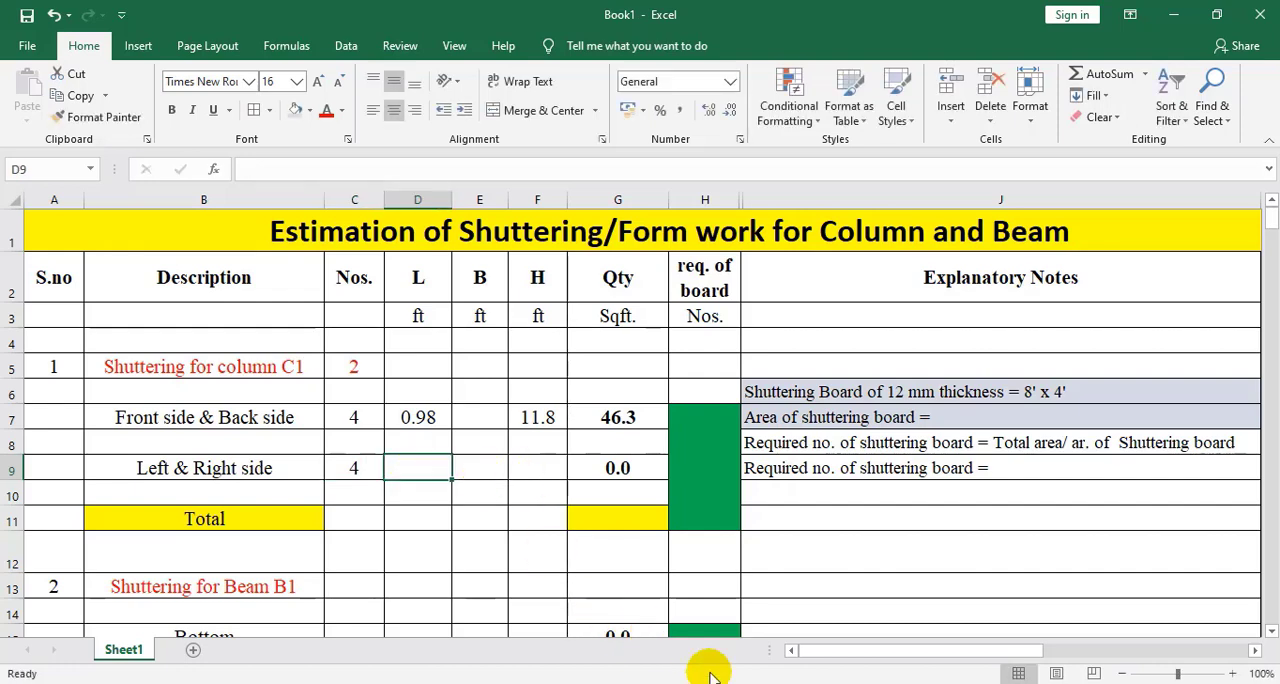
key(alt+Tab)
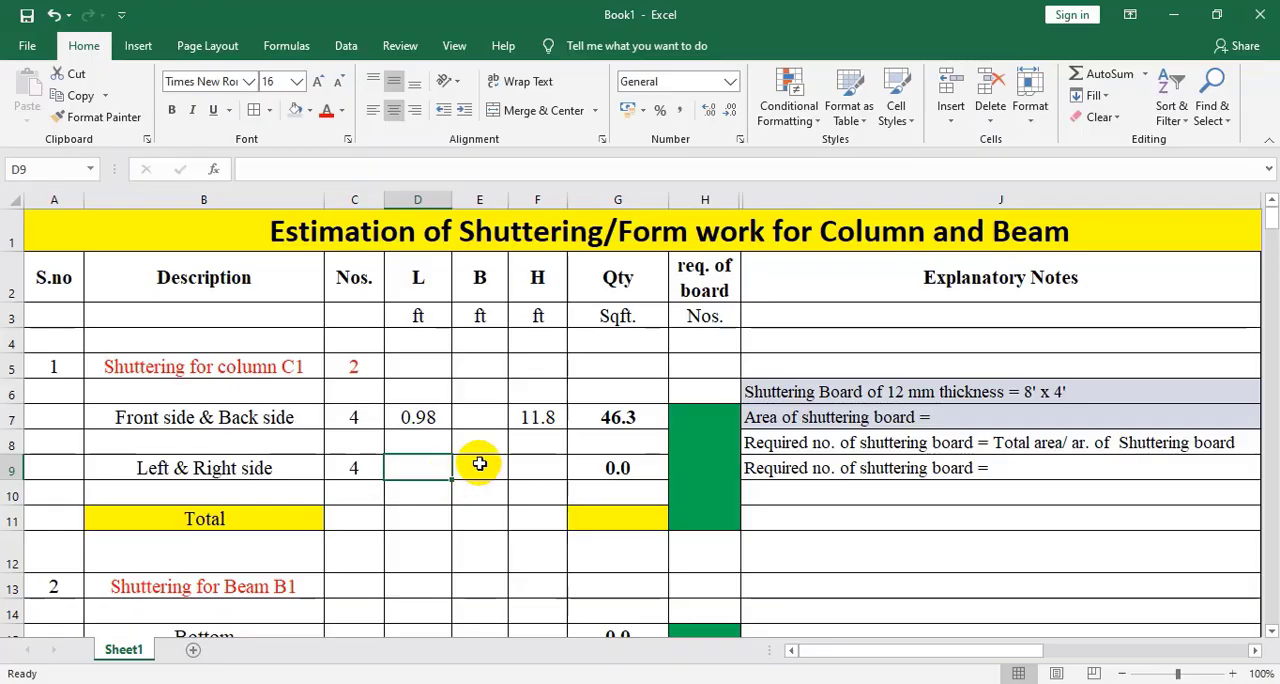
click(480, 464)
text(0)
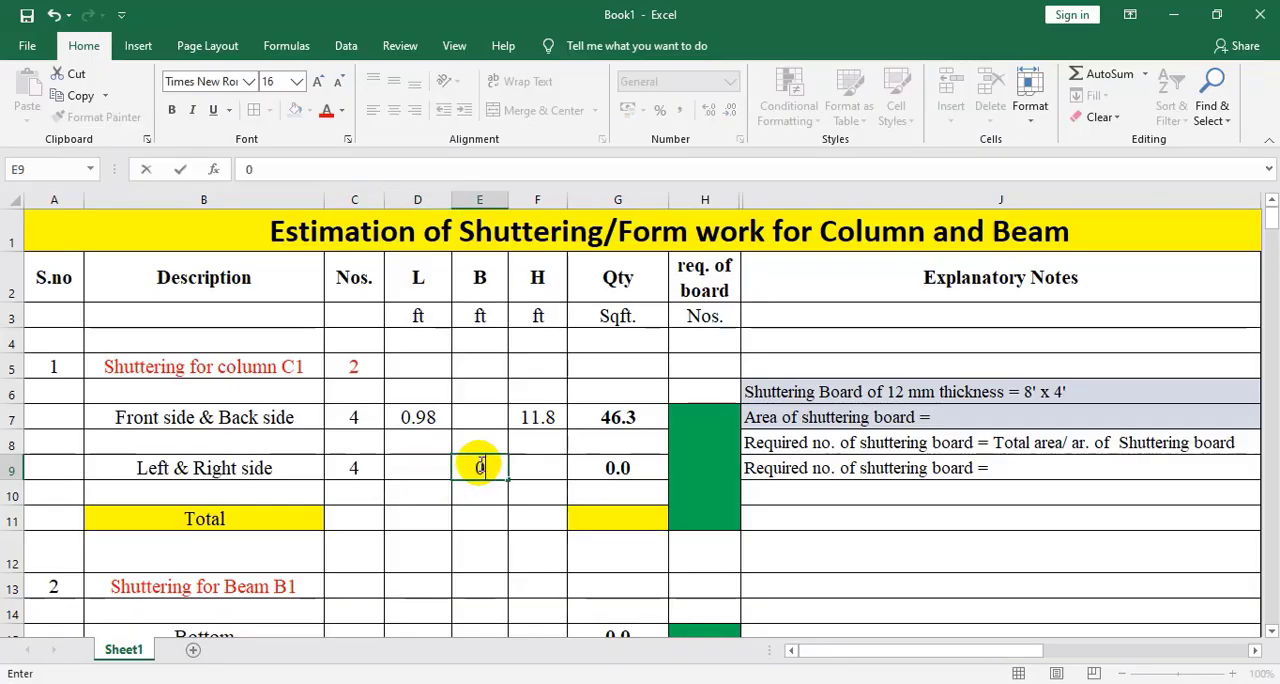
text(.98)
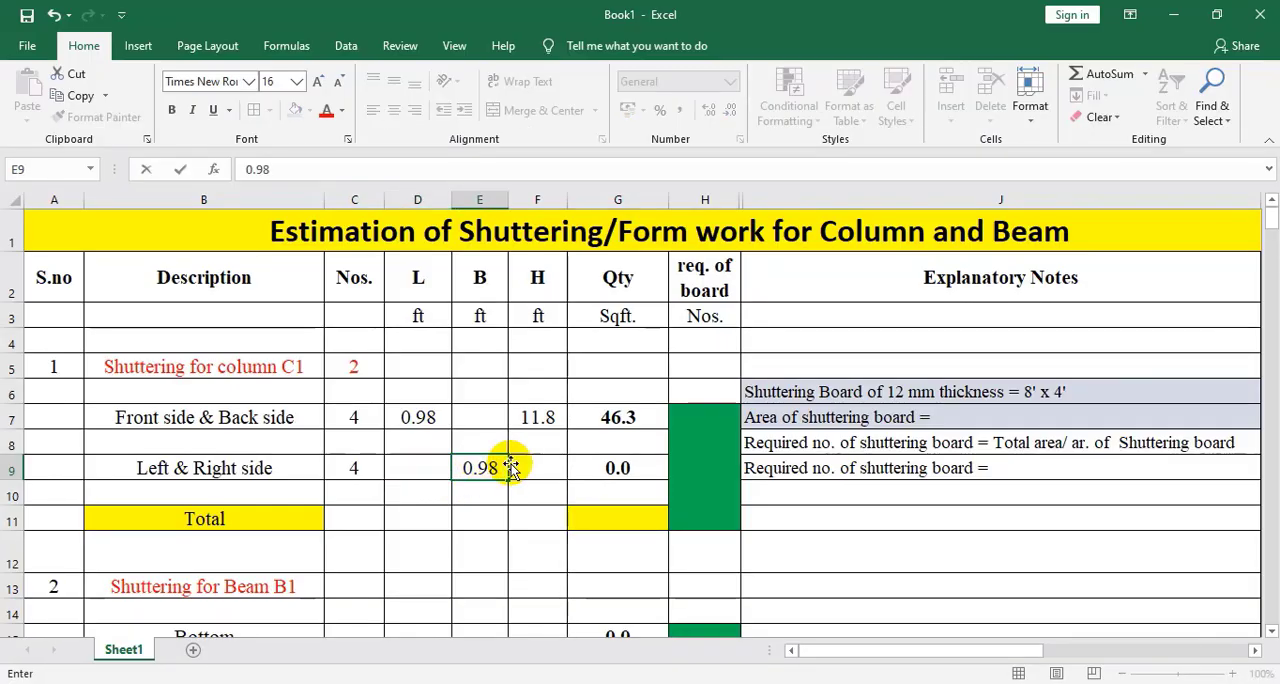
click(538, 463)
text(11)
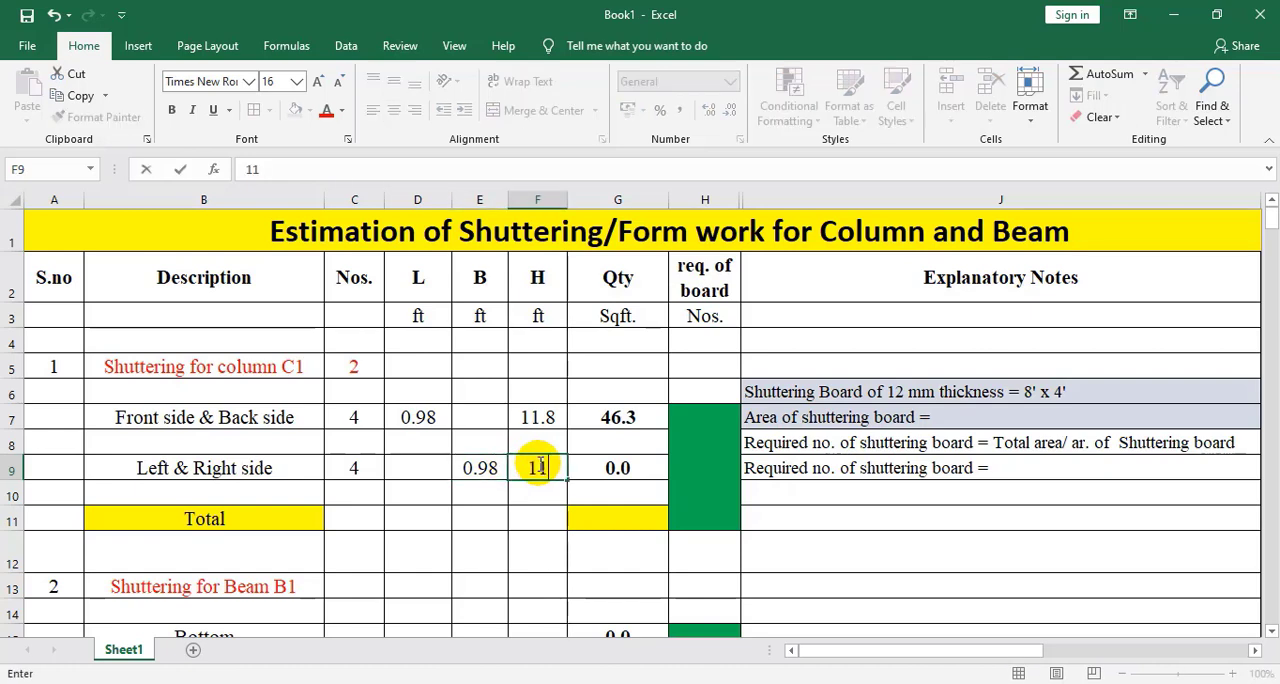
text(.8)
click(628, 488)
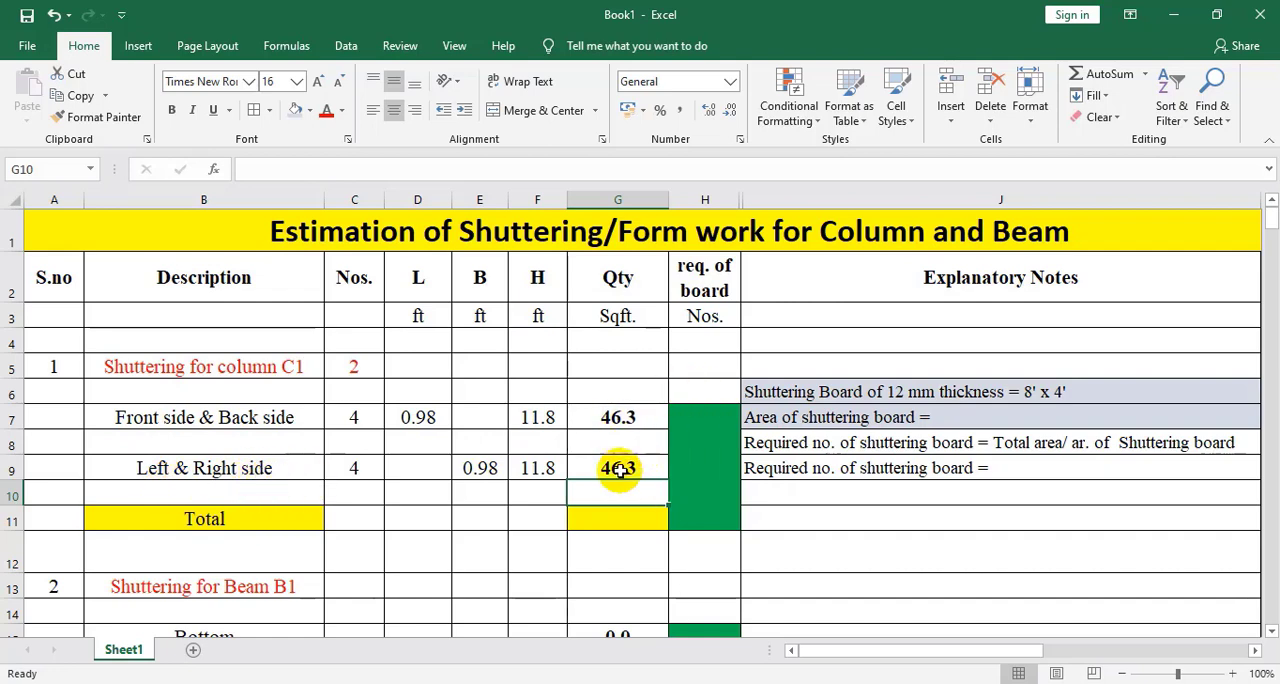
Calculate the column's total shuttering area in G11 by adding the quantities in G7 and G9
click(588, 524)
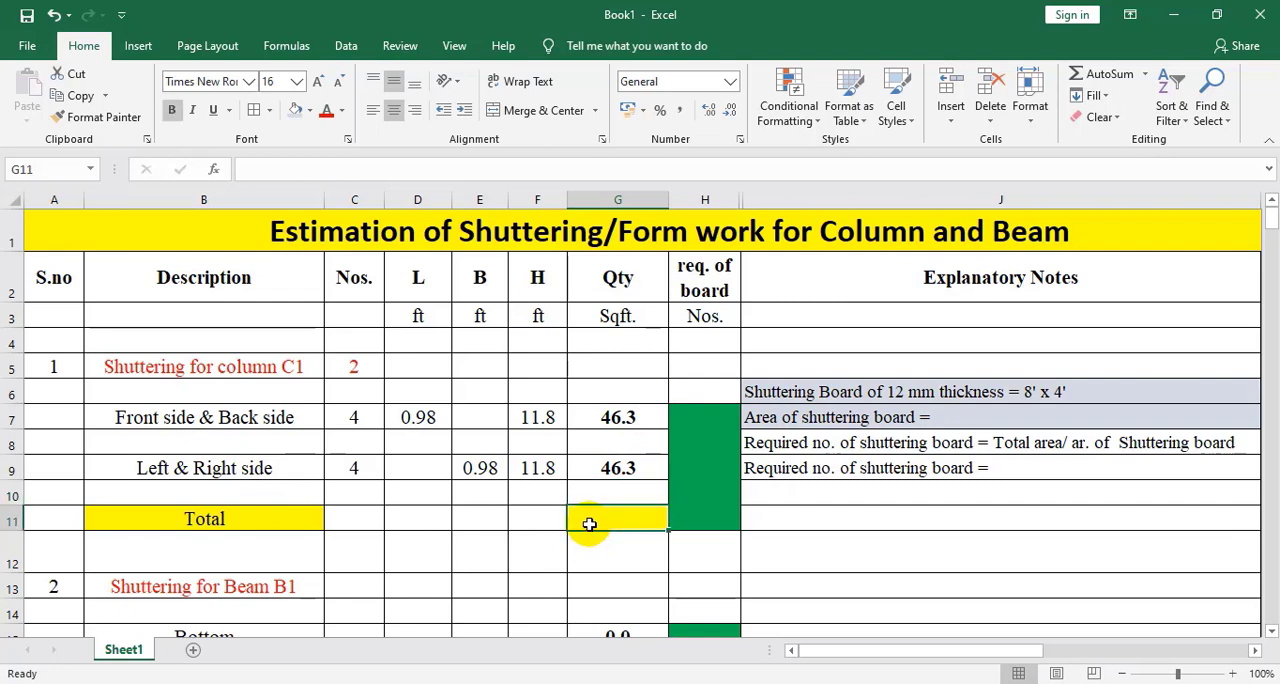
text(=)
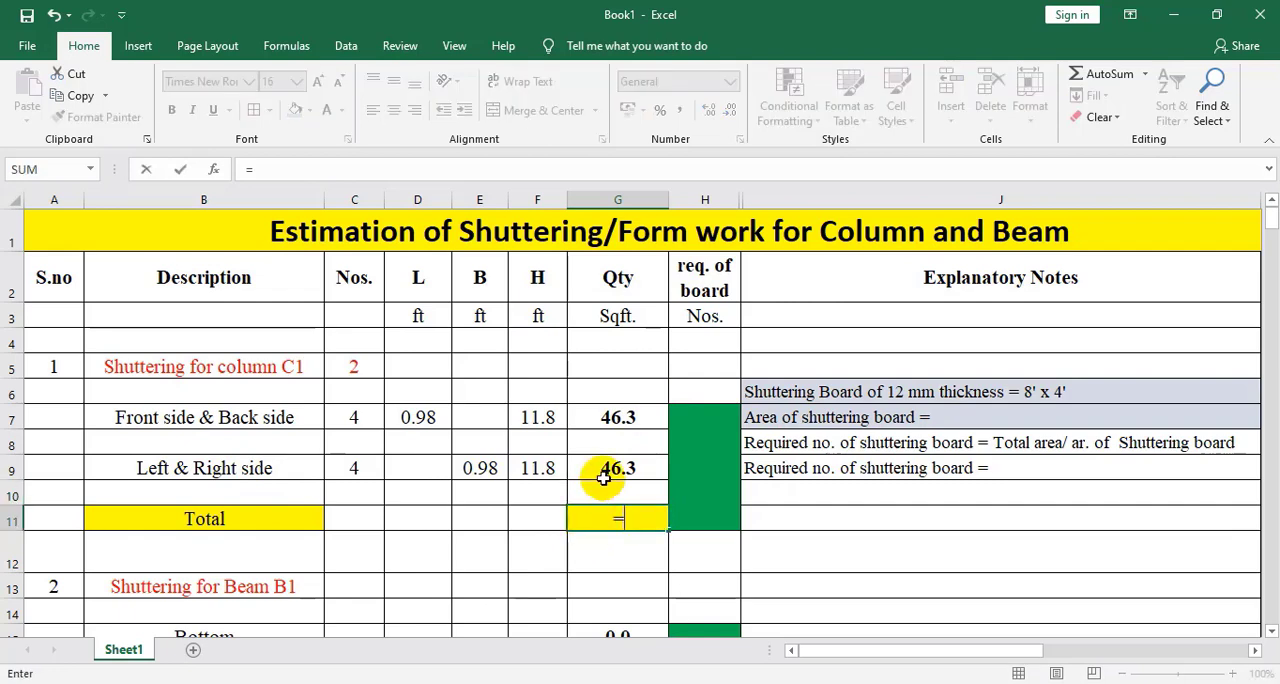
click(614, 420)
text(+)
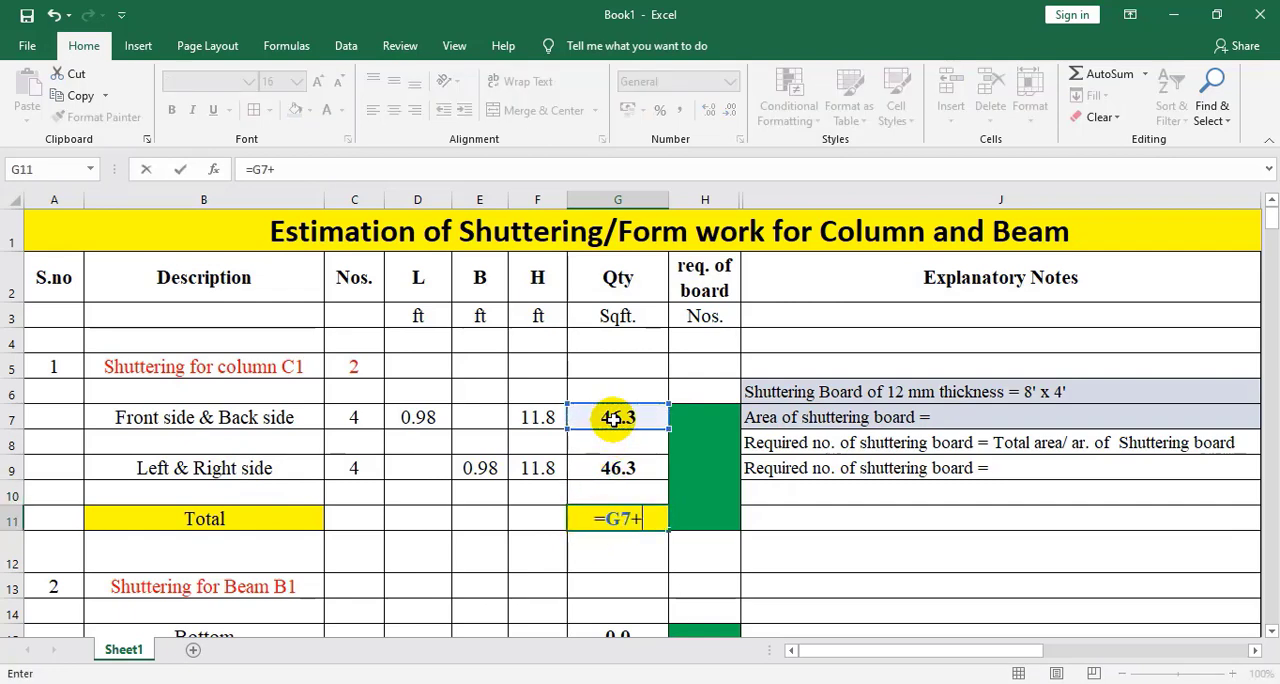
click(645, 470)
key(Return)
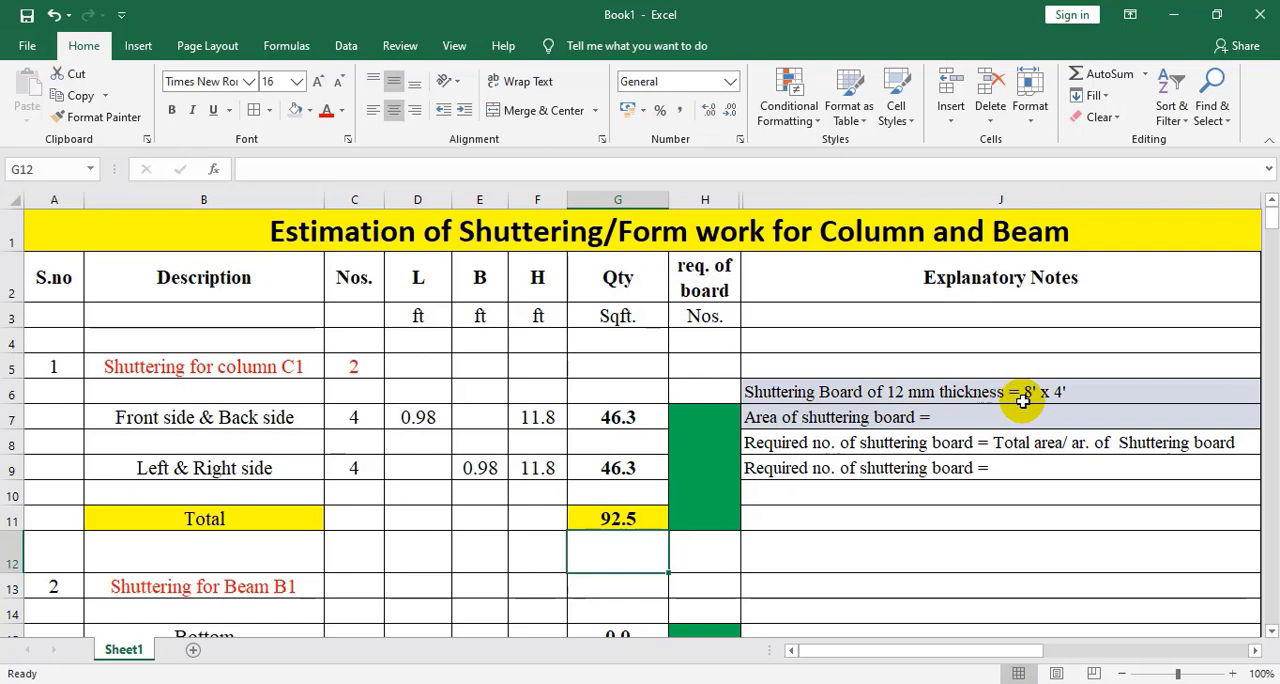
Complete the column notes with a board area of "32 sqft" and a required board count of "92.5 / 32 = 2.89 = 3 nos."
click(958, 418)
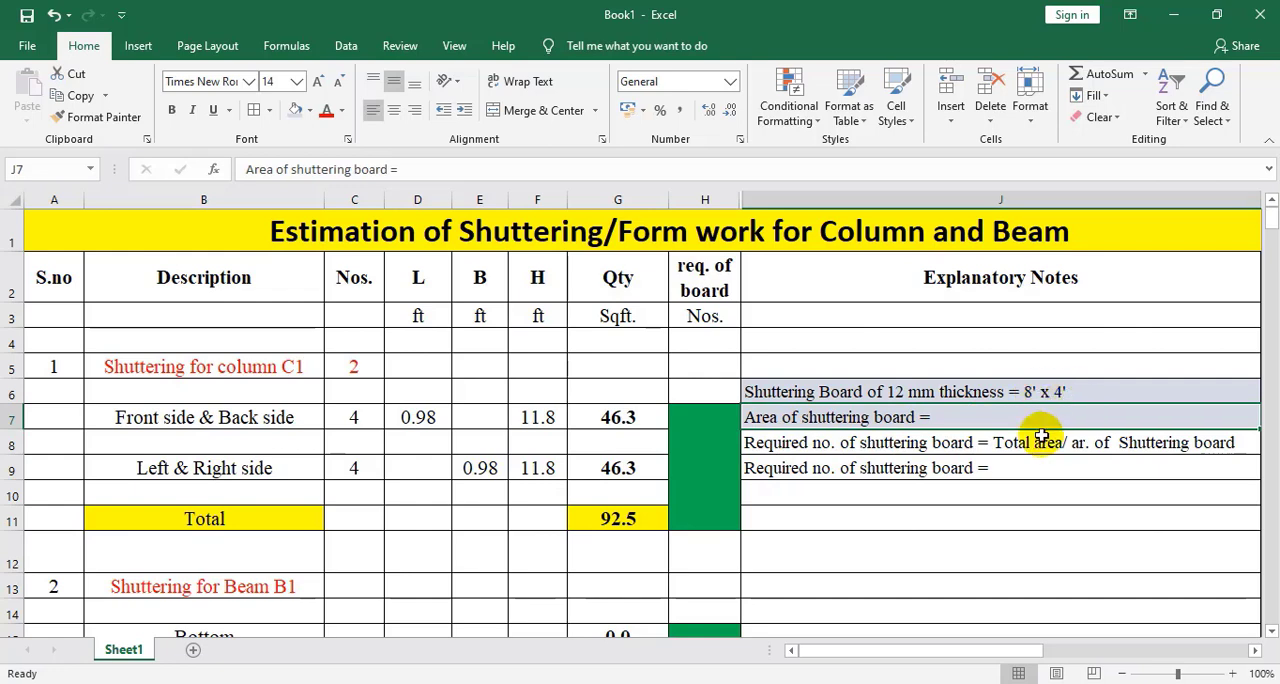
double_click(943, 417)
text(32 sqft)
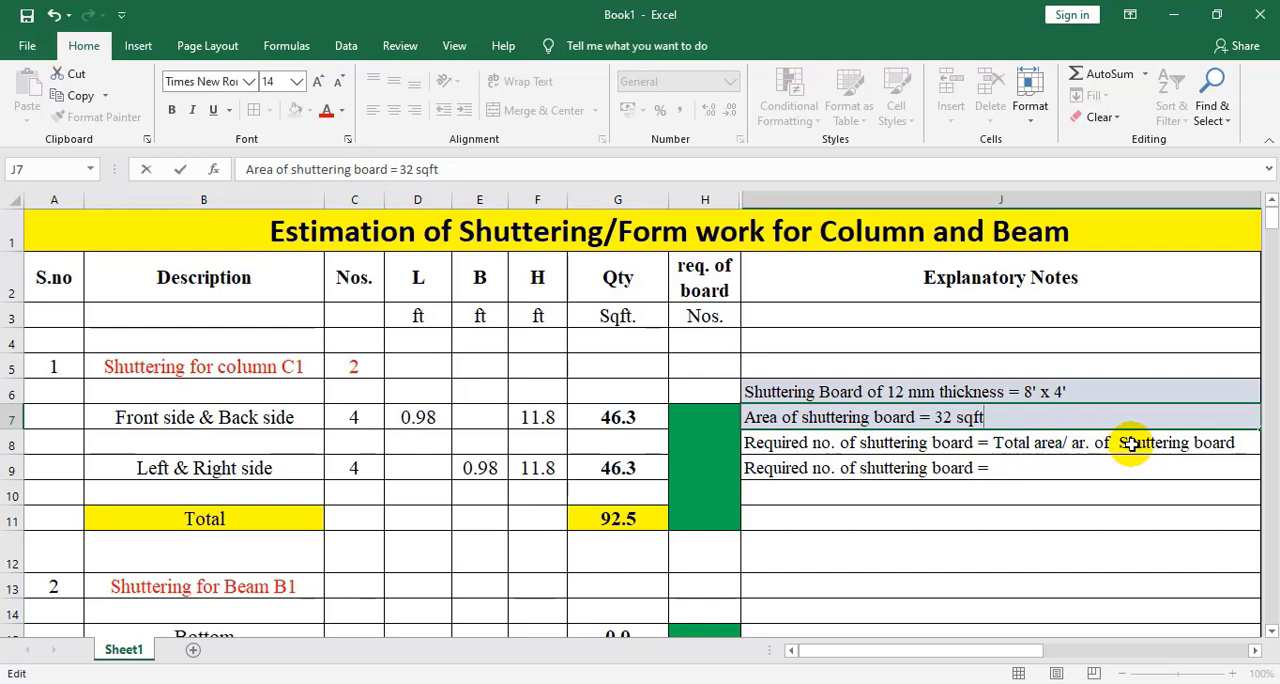
click(1016, 471)
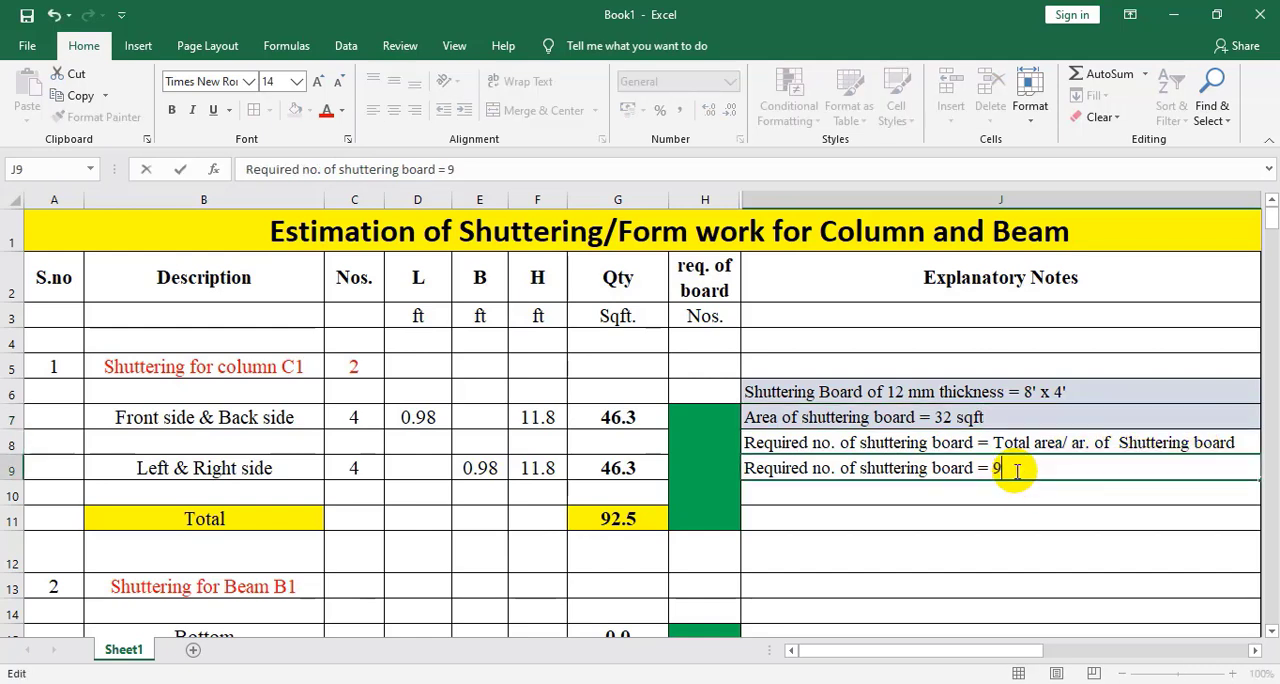
text(92.5 / 32 = 2.89 = 3 nos.)
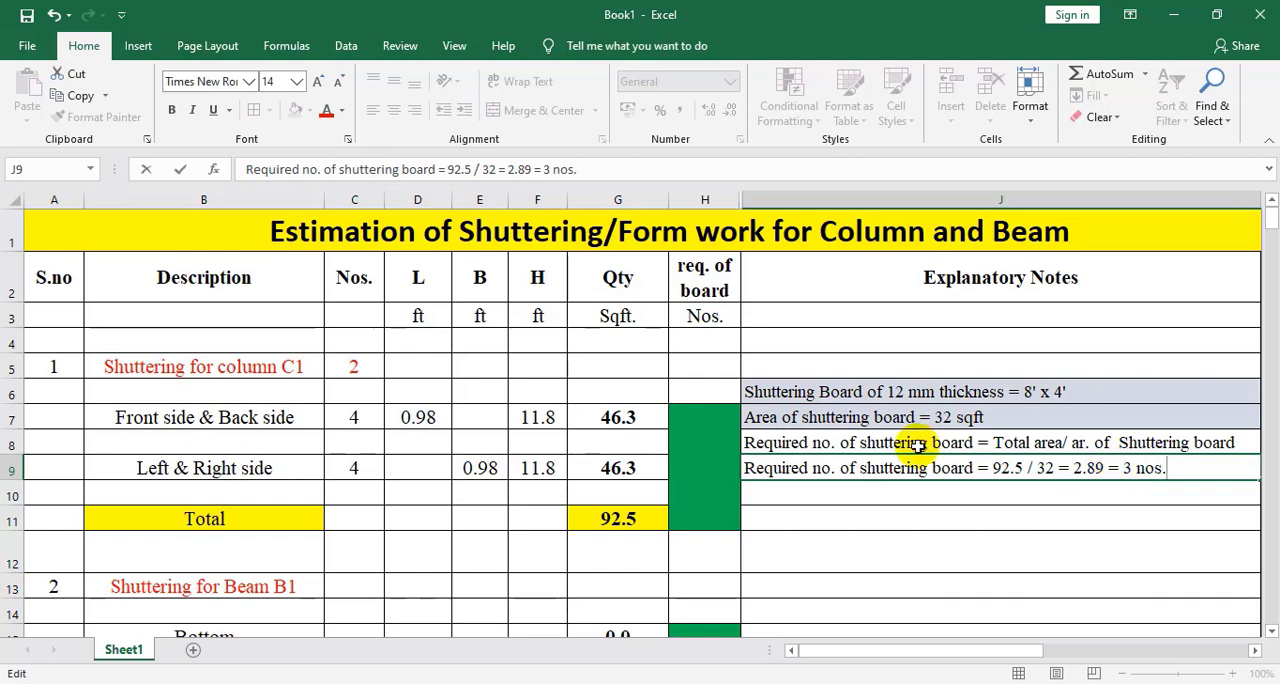
Enter "3 nos" as the required boards for column C1 in the merged cell H7
click(696, 455)
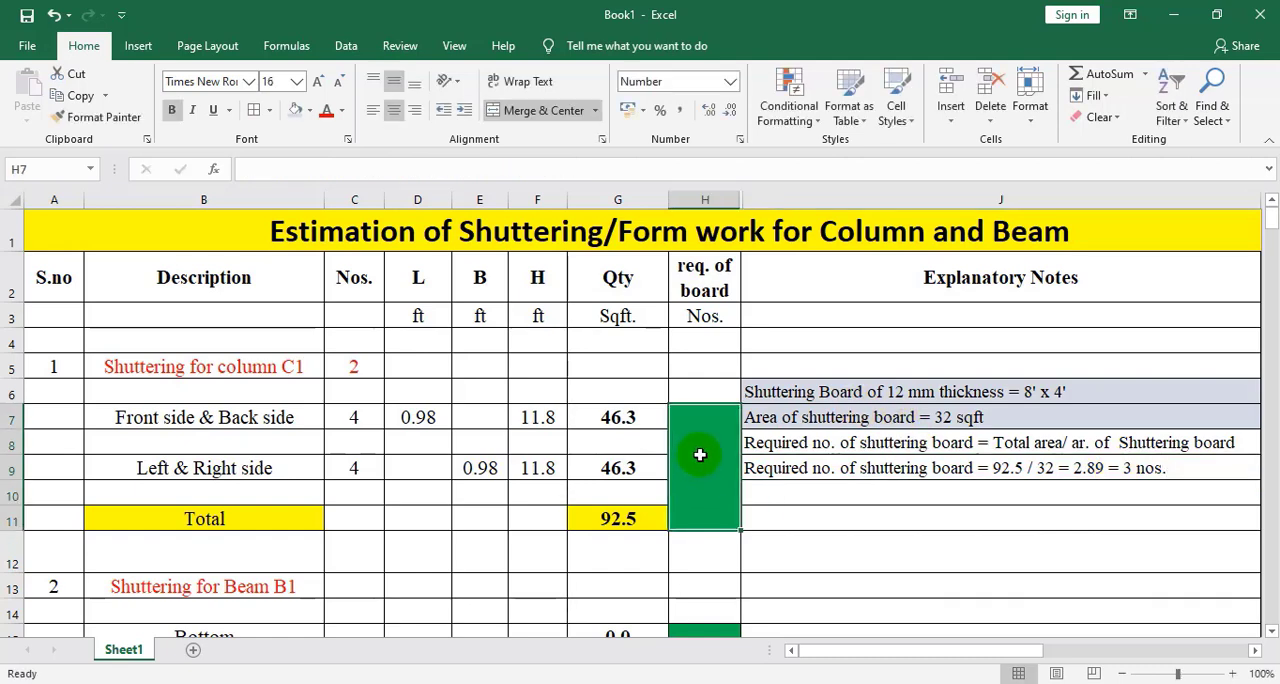
text(3 nos)
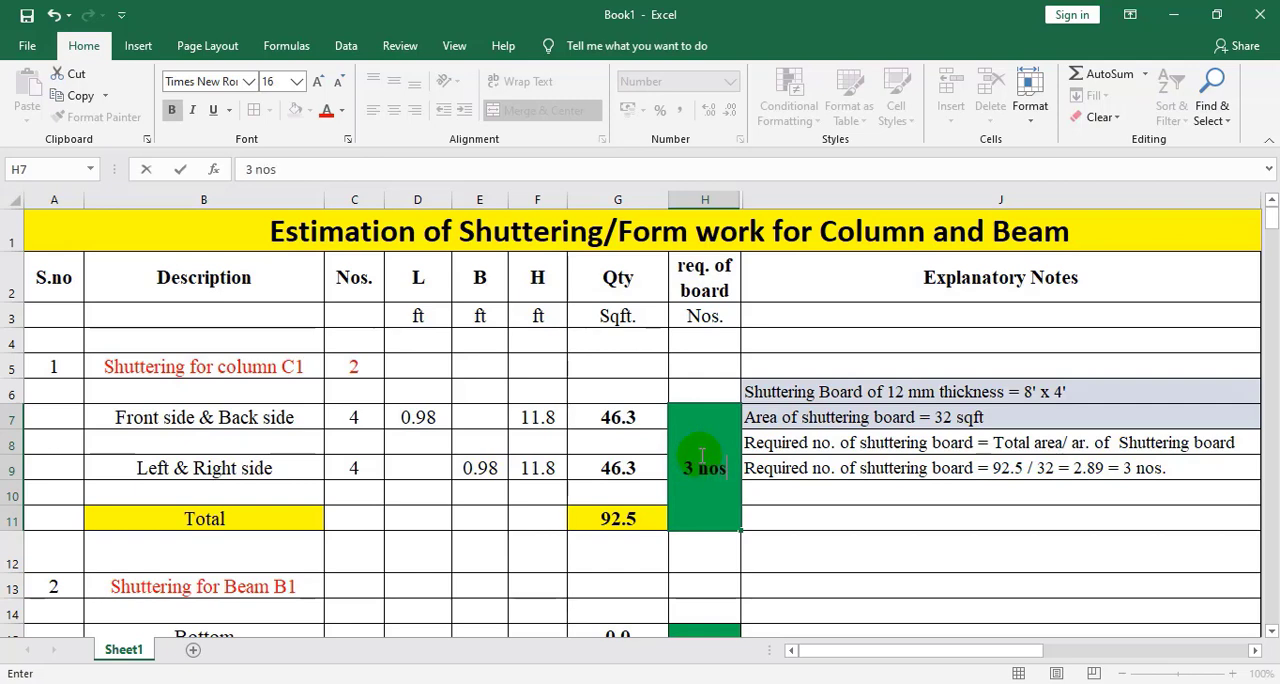
click(705, 556)
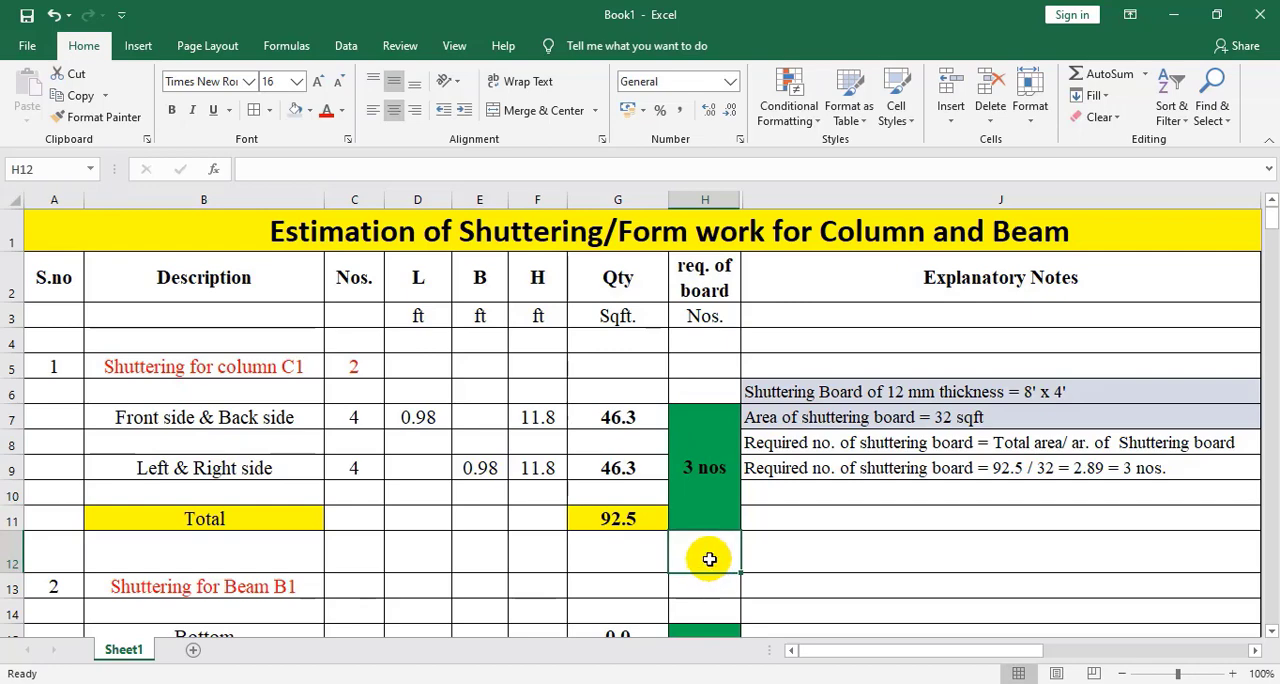
scroll(705, 540, down, 1)
scroll(600, 530, up, 1)
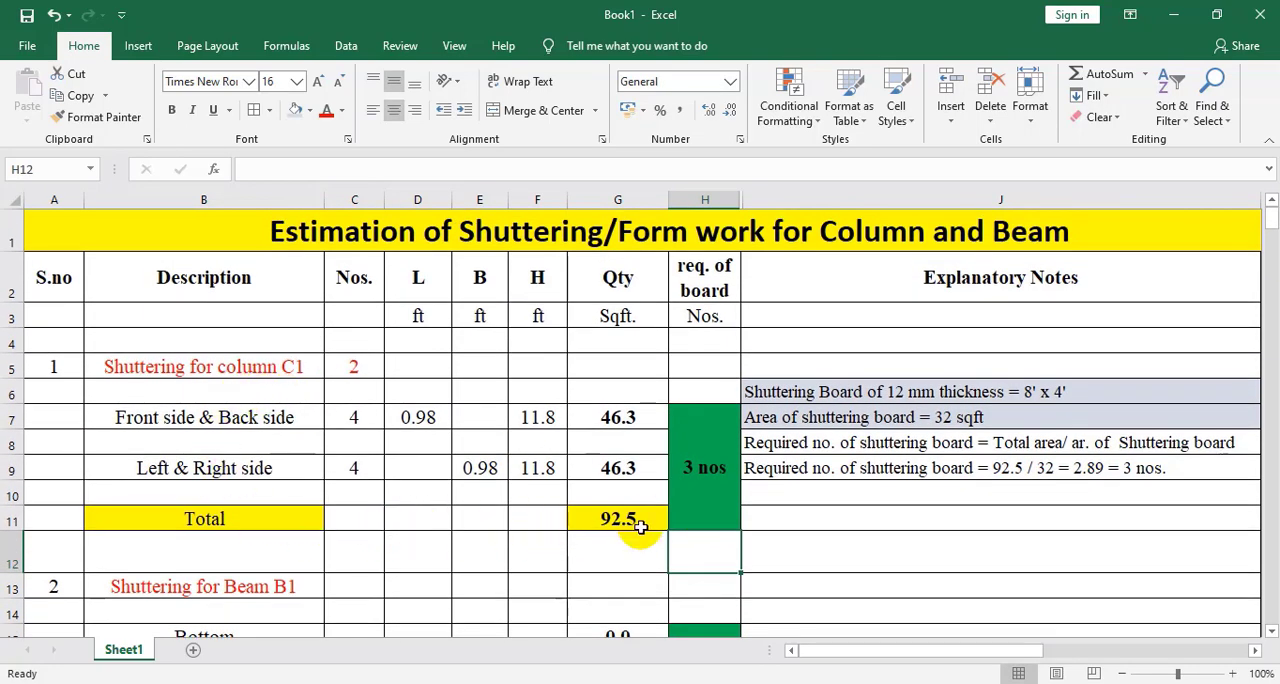
Check the beam's span and section dimensions in the AutoCAD drawing, and in Excel enter 1 as the number of B1 beams
click(712, 682)
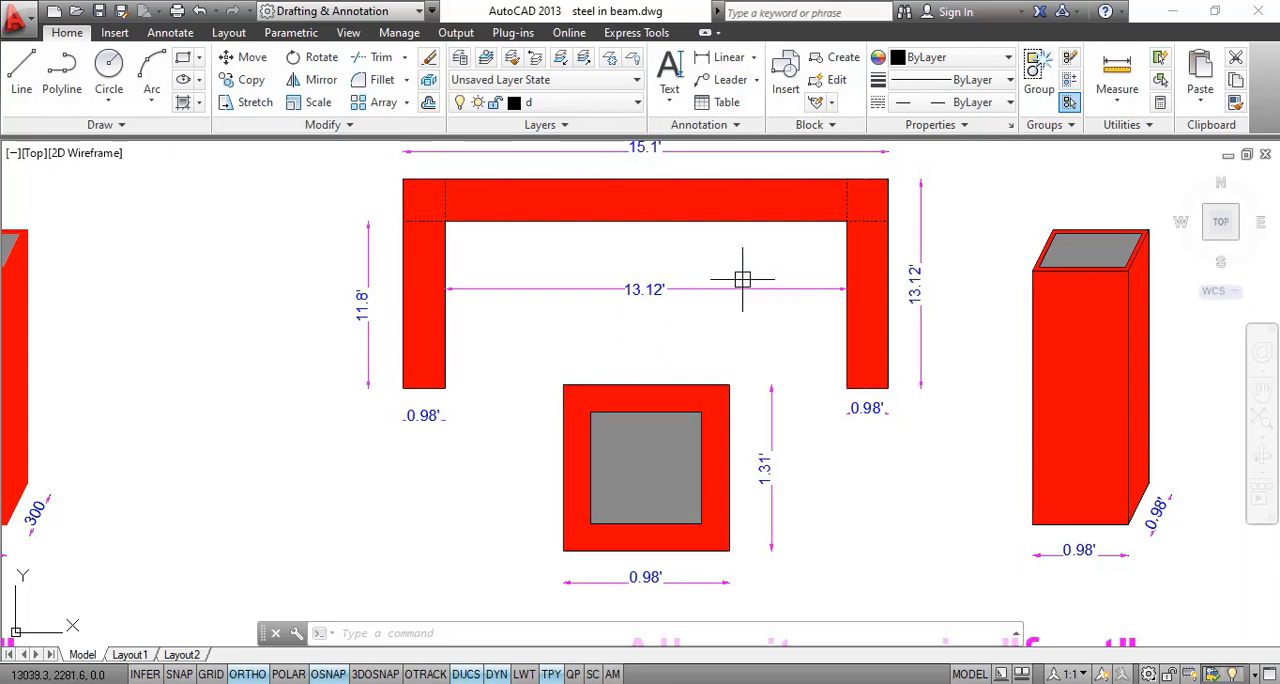
drag(743, 277, 737, 380)
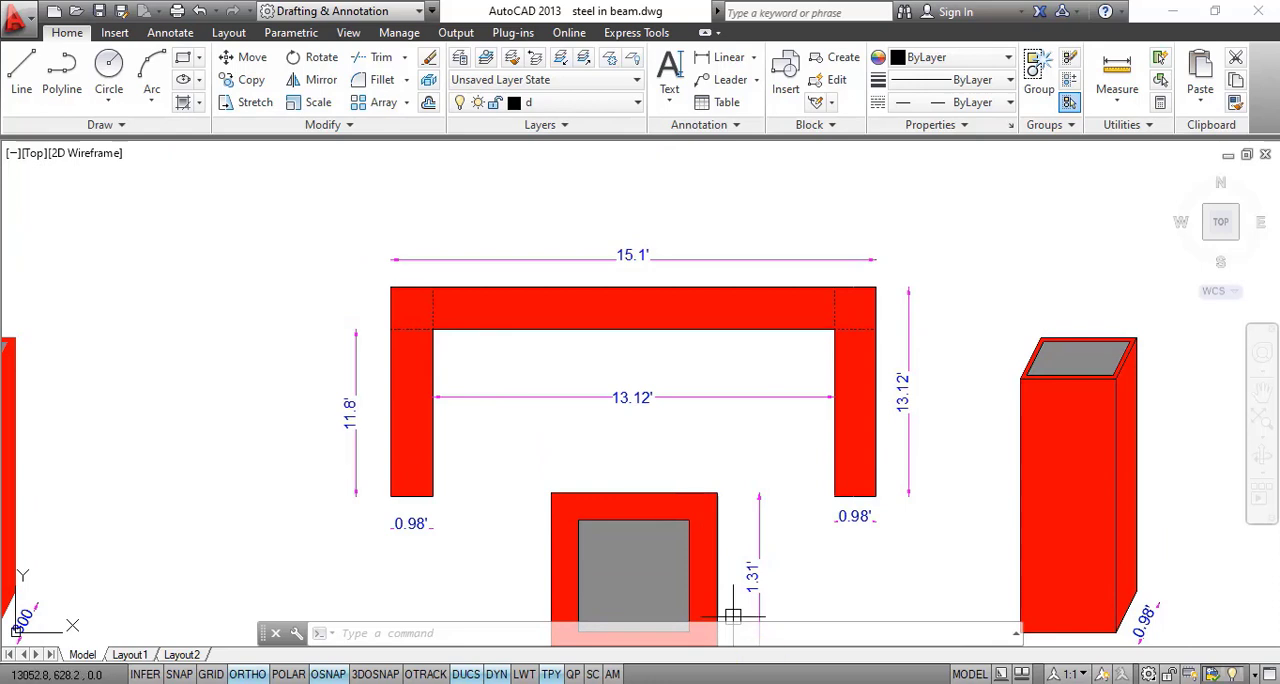
mouse_move(759, 682)
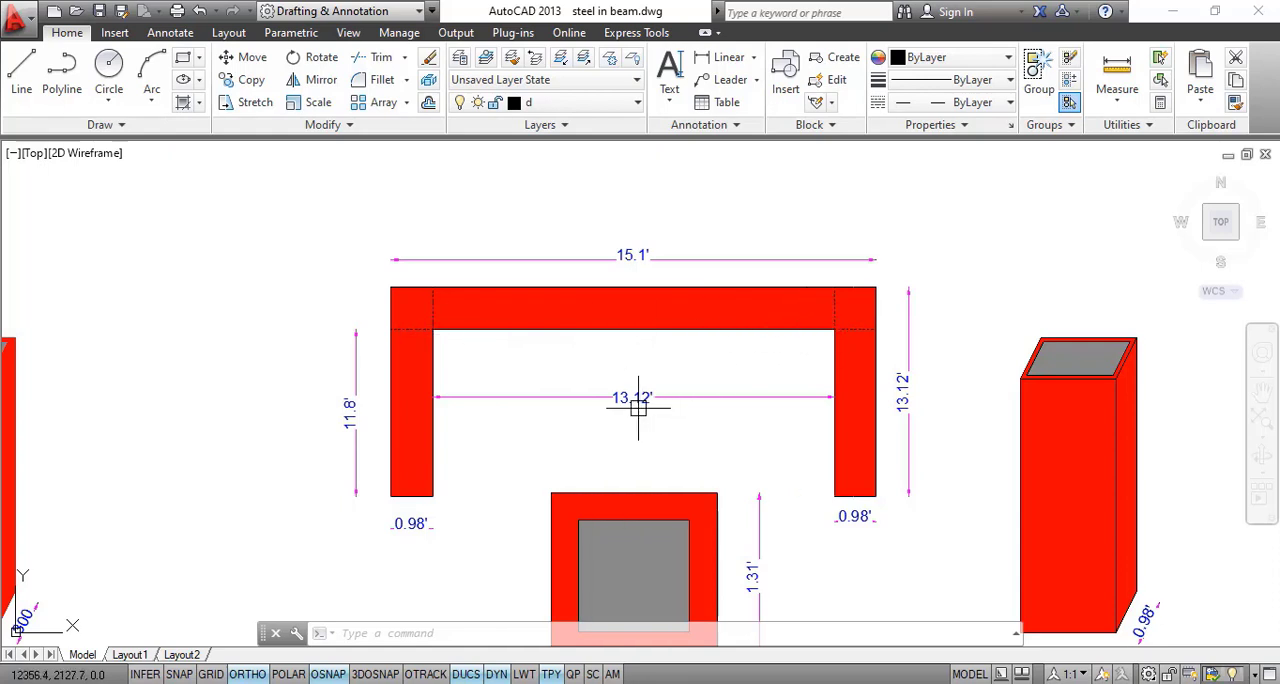
mouse_move(658, 406)
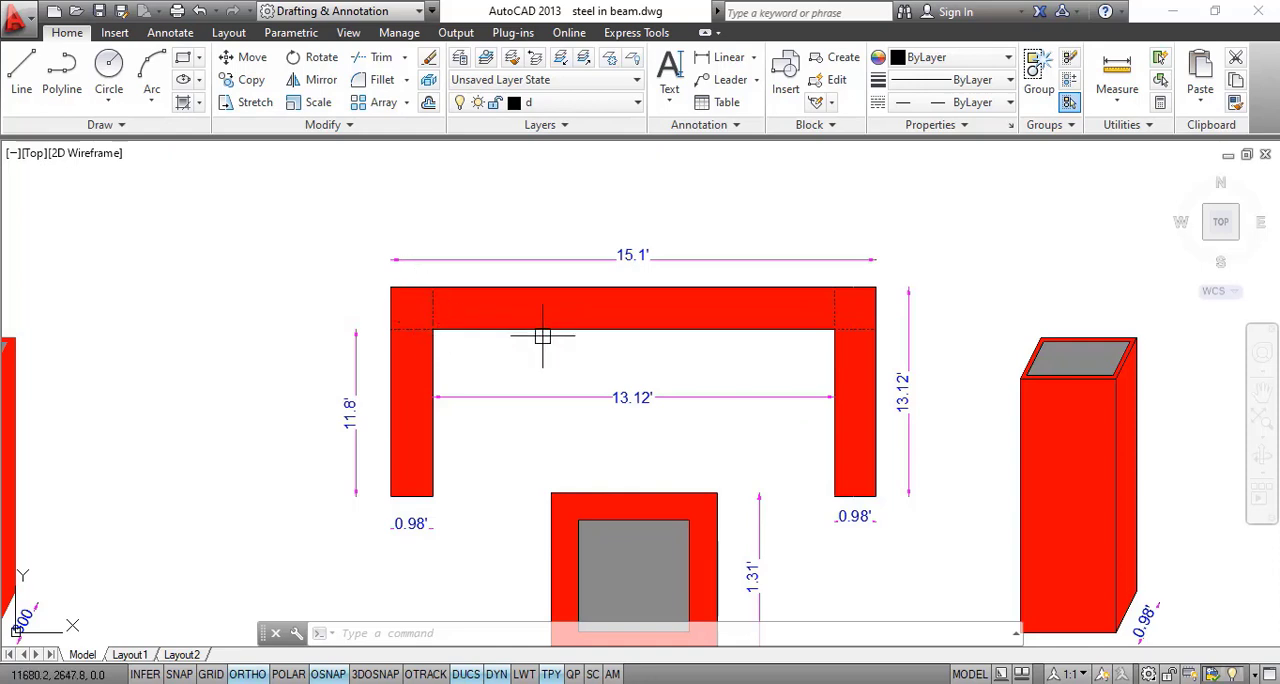
mouse_move(775, 382)
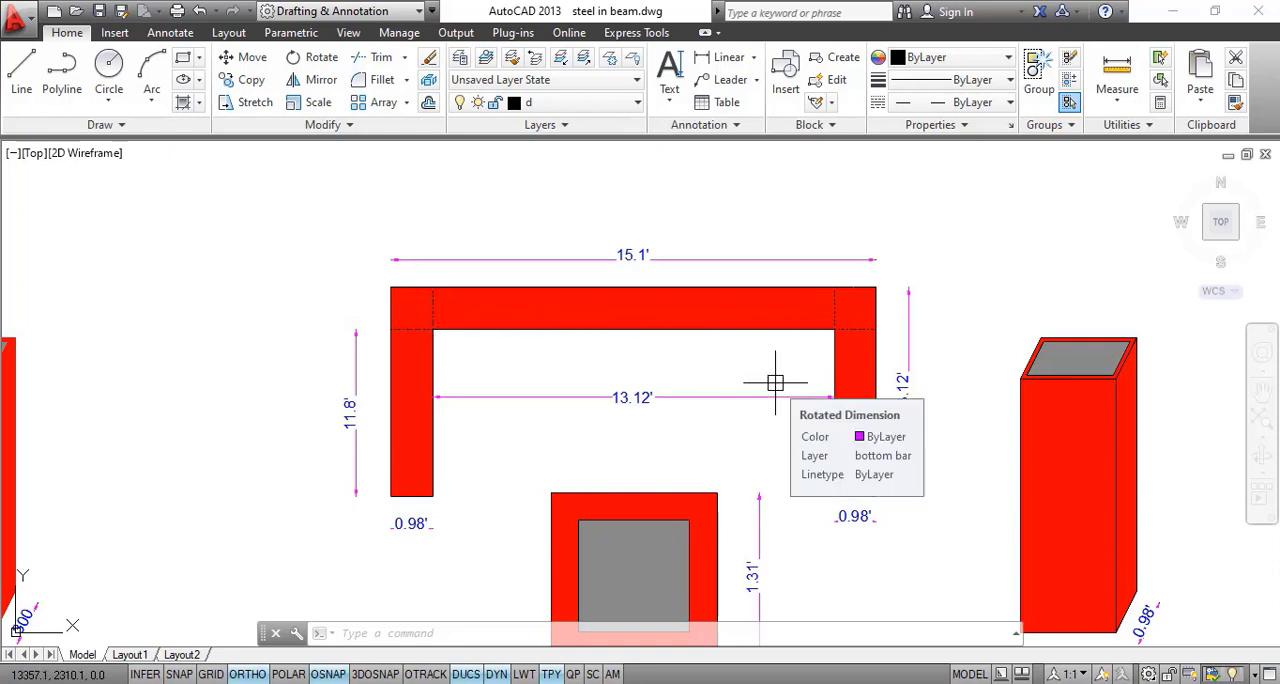
click(762, 682)
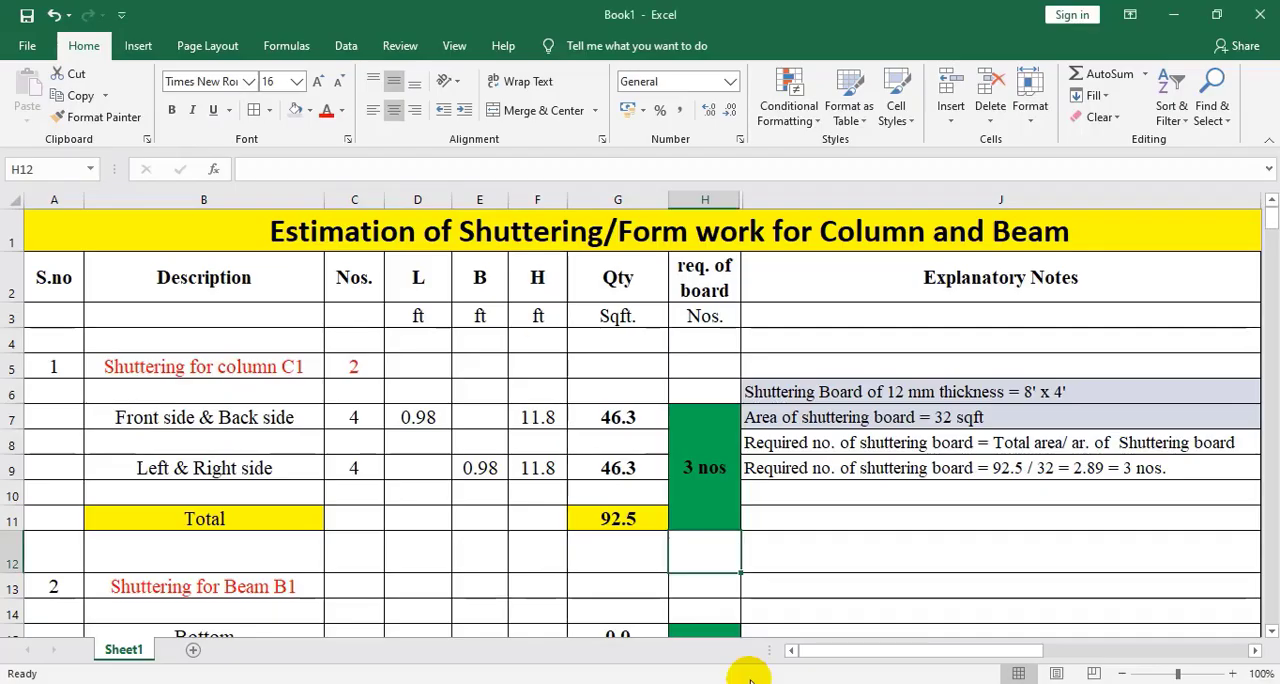
scroll(307, 484, down, 2)
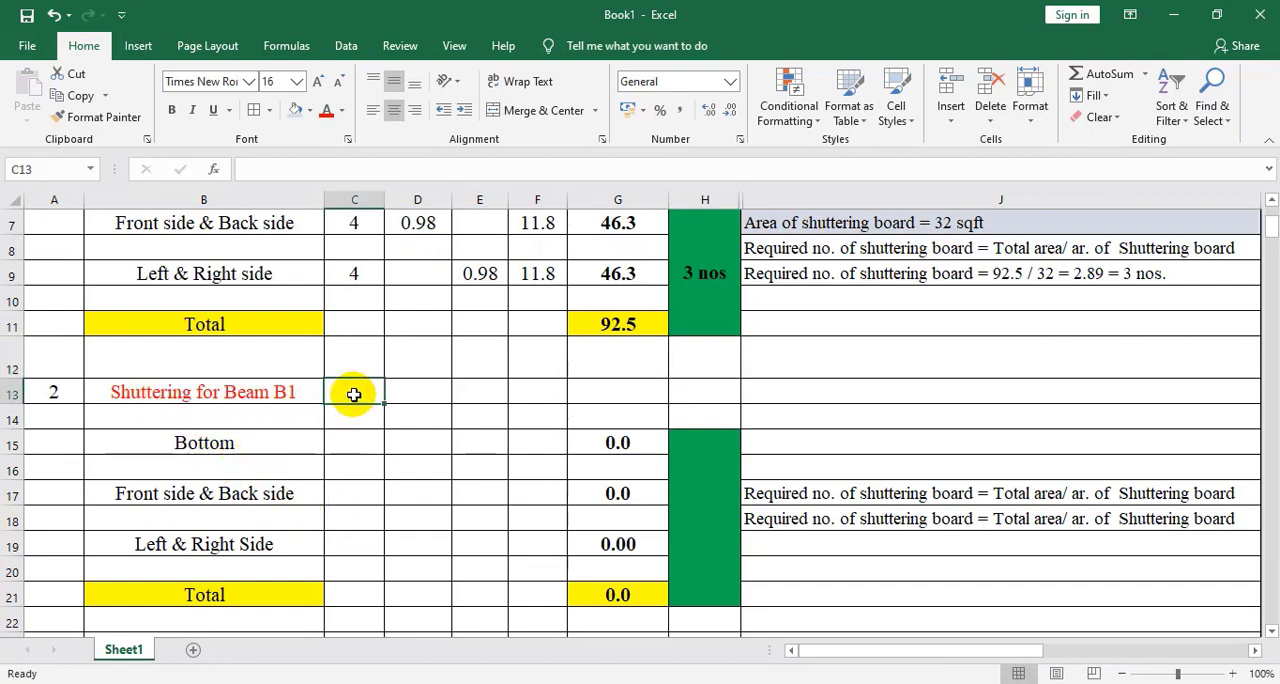
text(1)
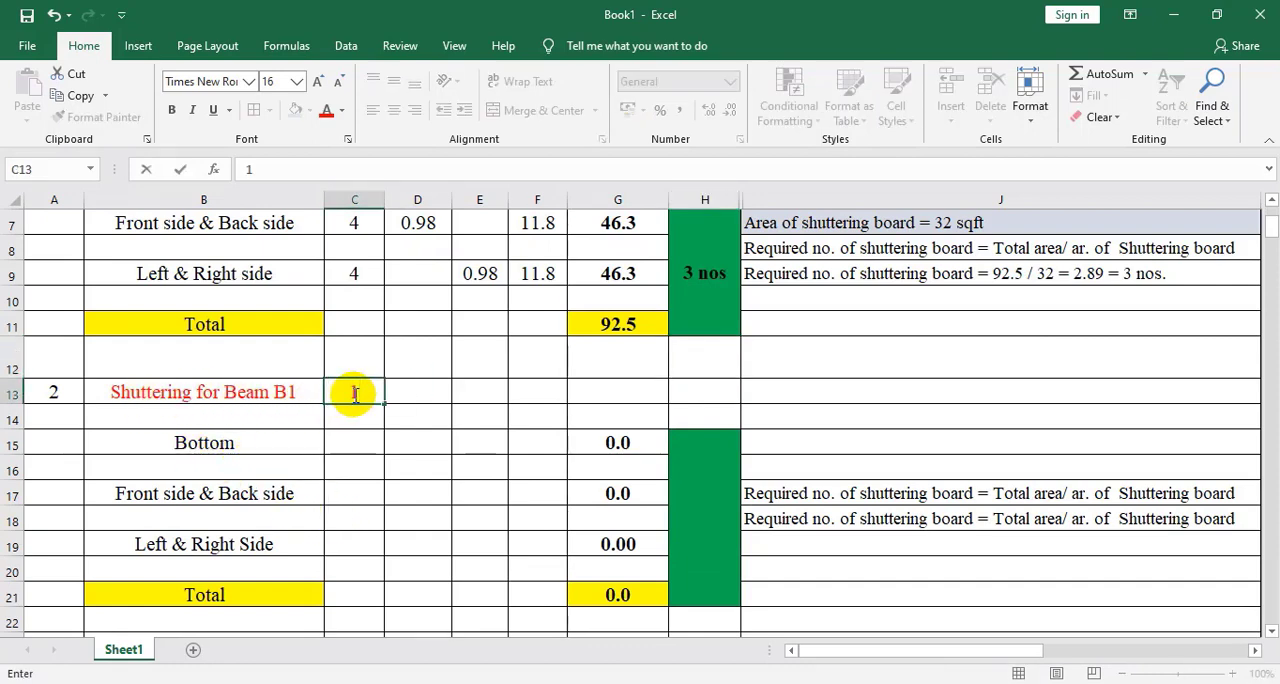
scroll(394, 375, up, 2)
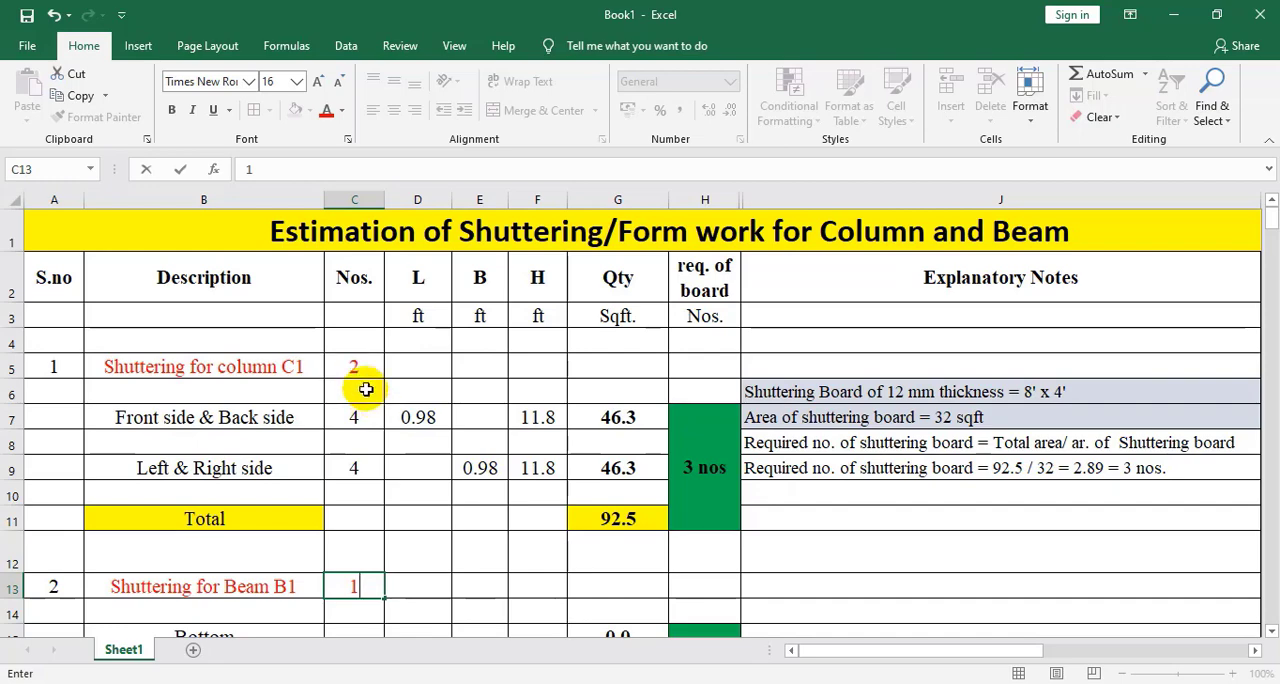
scroll(360, 467, down, 3)
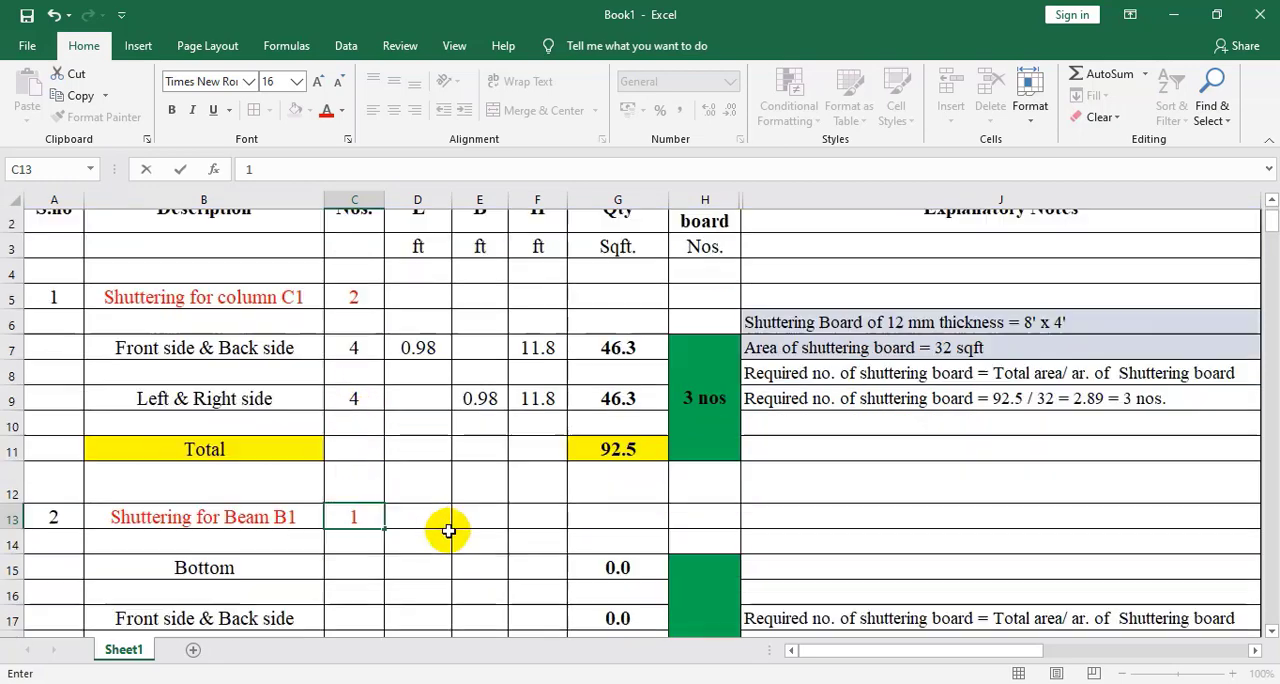
click(372, 470)
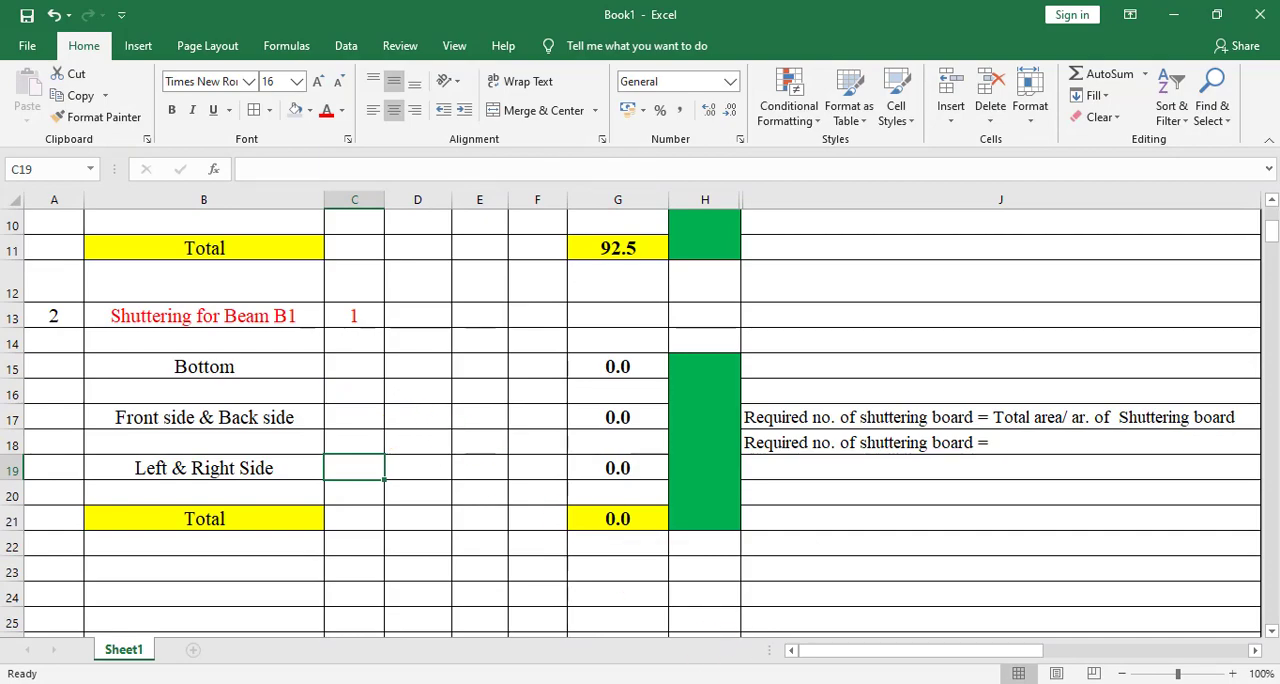
Check the beam image and AutoCAD dimensions, and in Excel enter 1 number, length 13.12 and breadth 0.98 for the beam's bottom in row 15
key(alt+Tab)
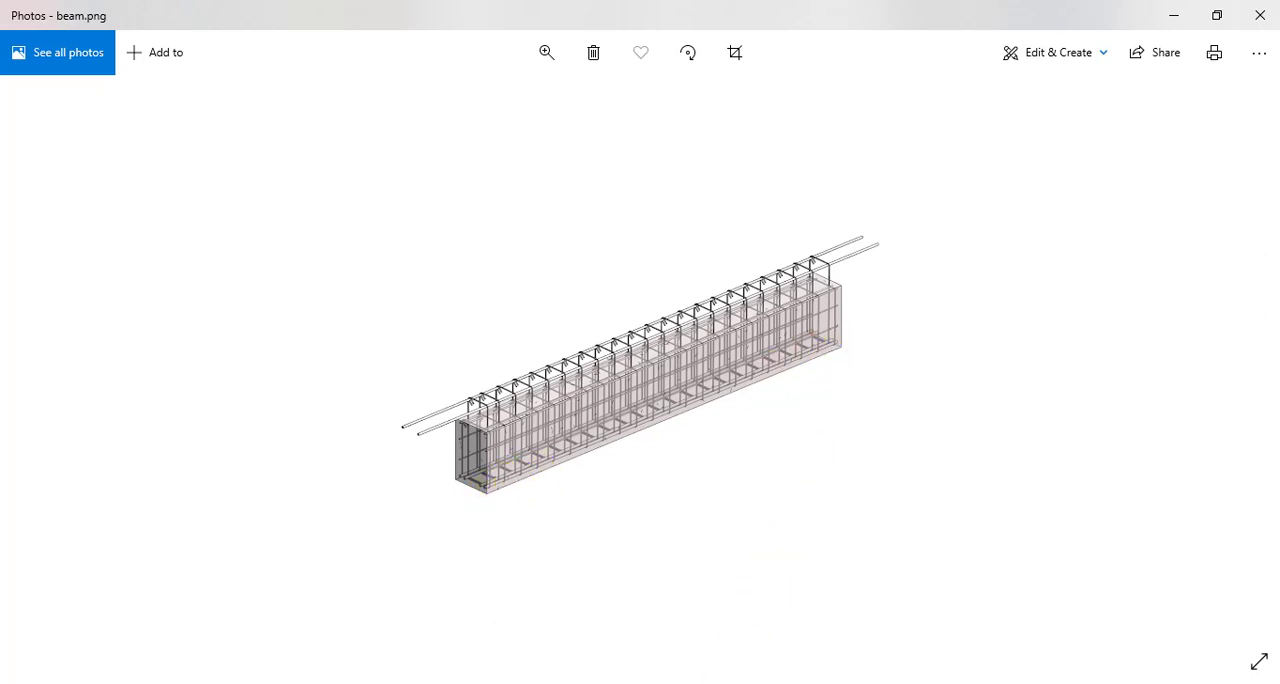
key(alt+Tab)
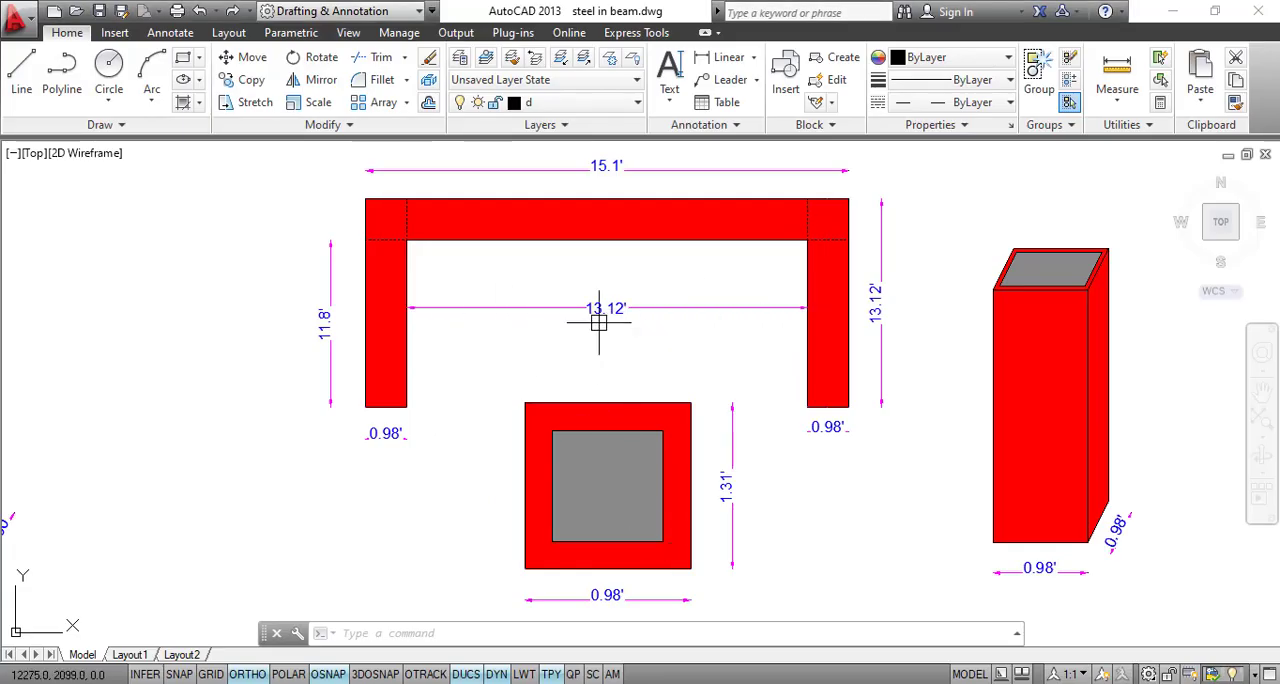
mouse_move(618, 325)
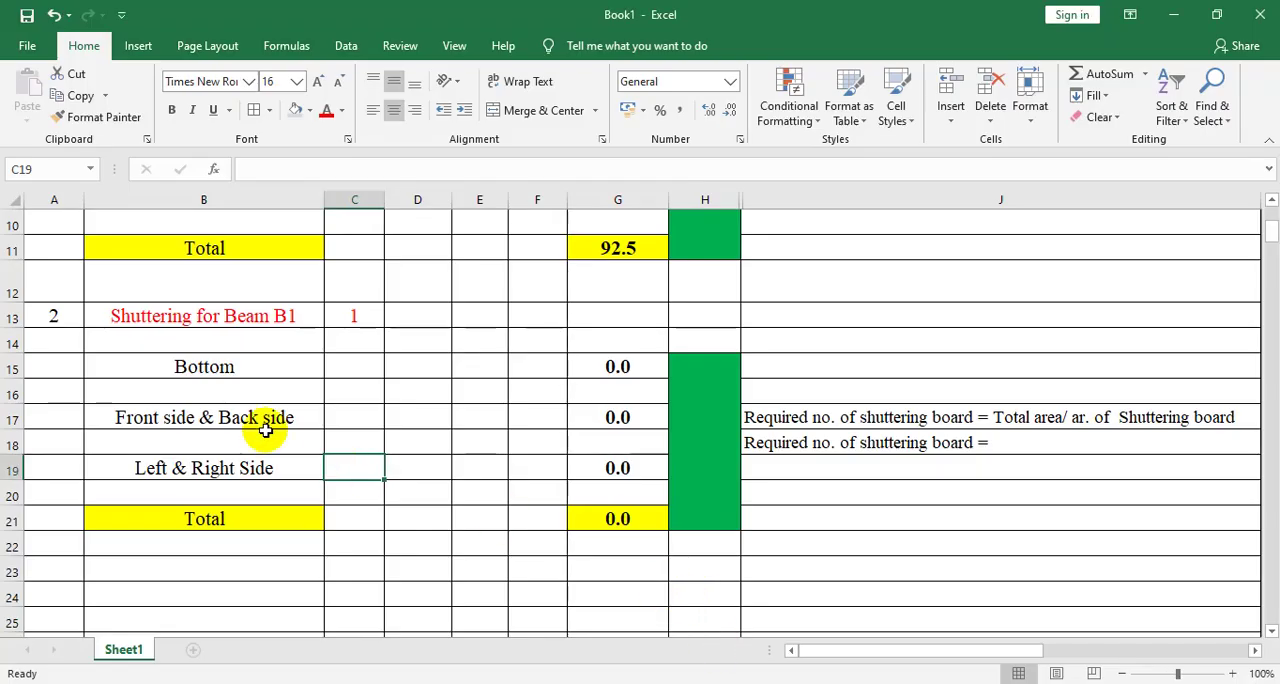
click(362, 372)
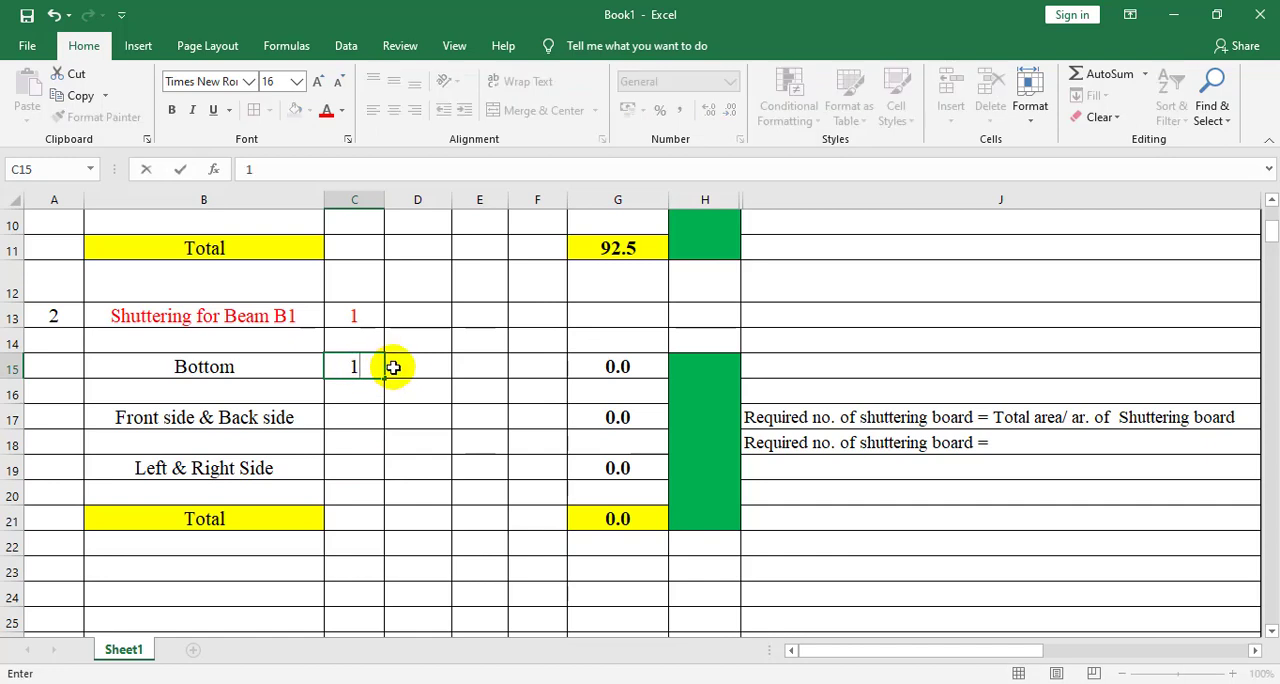
click(424, 373)
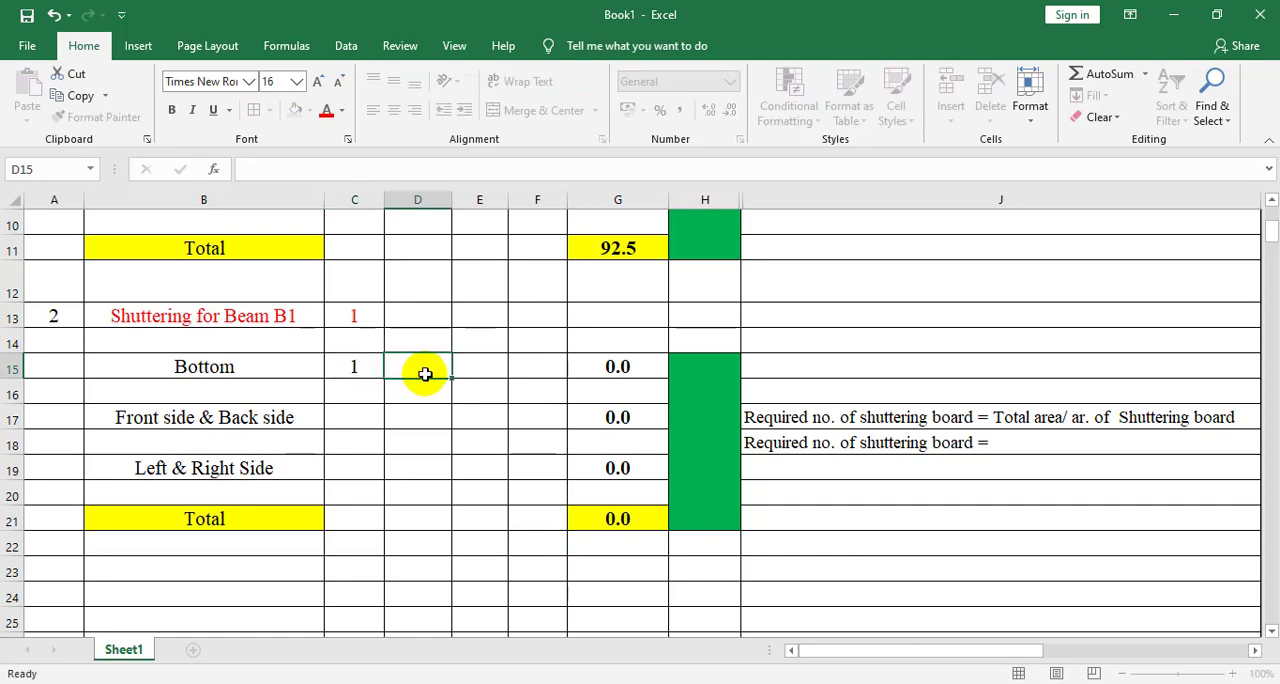
text(1)
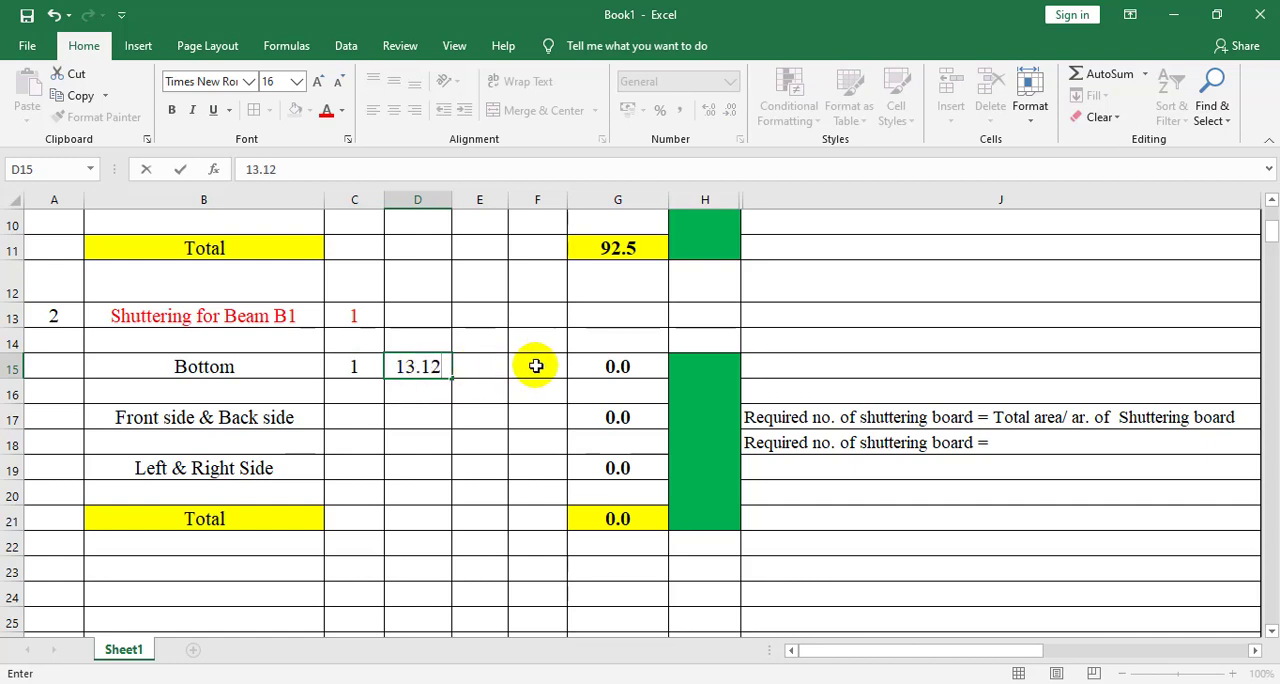
text(3.12)
click(477, 370)
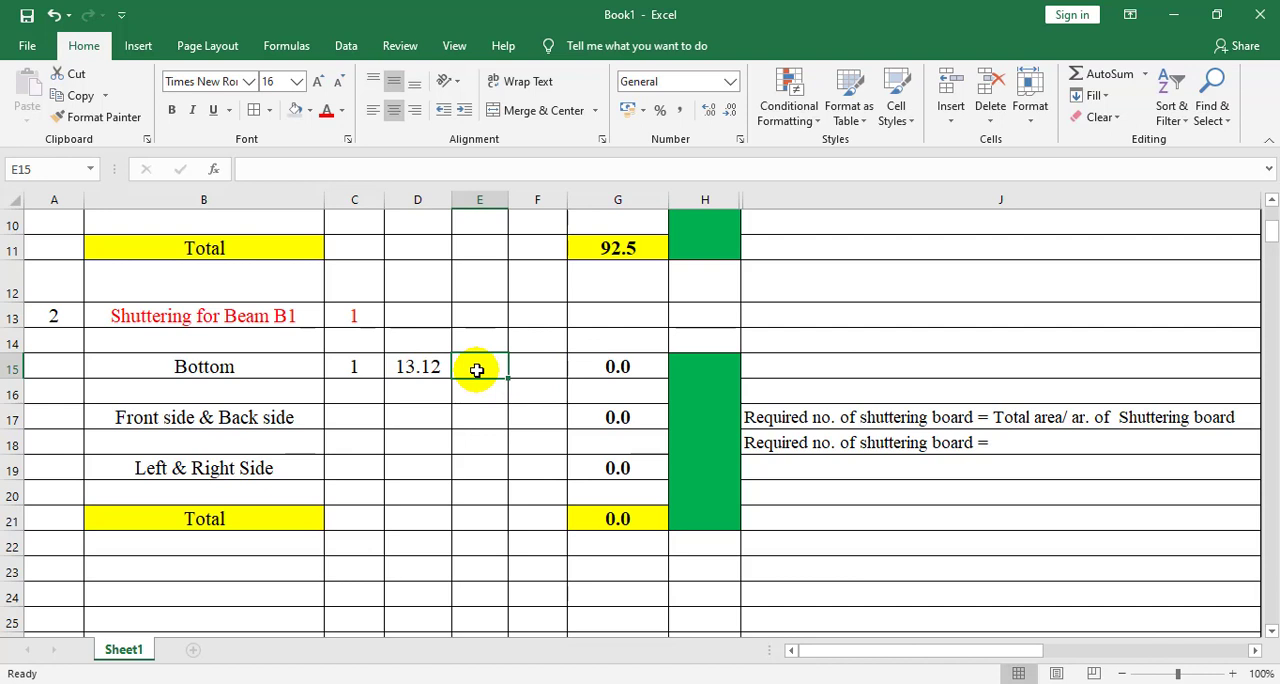
text(0)
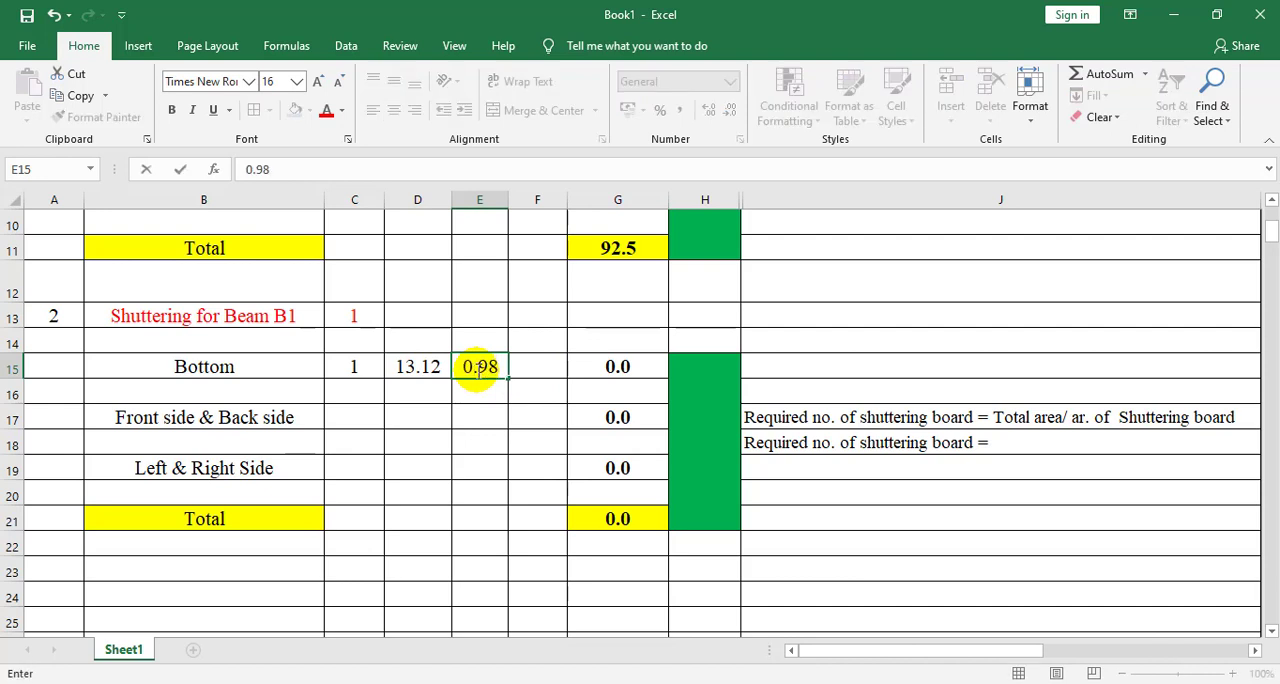
text(.98)
click(433, 397)
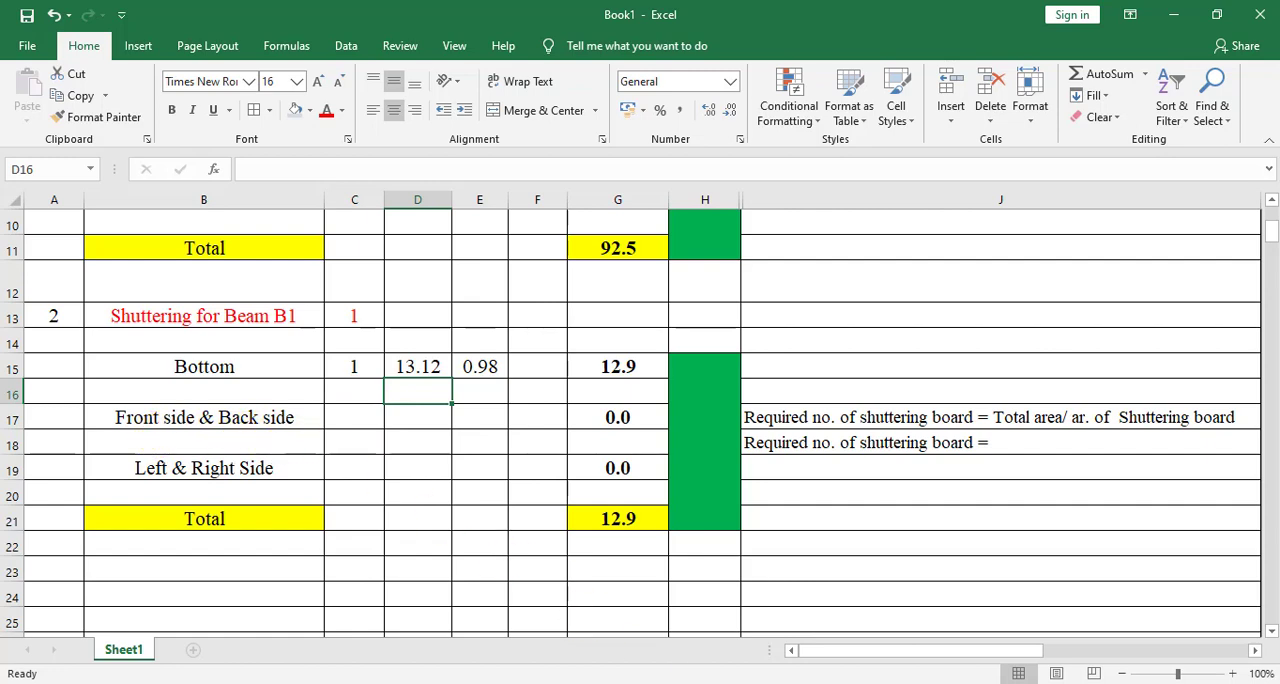
Recheck the beam in the AutoCAD drawing and image, and in Excel enter 2 numbers, length 15.1 and height 1.31 for its front and back sides
key(alt+Tab)
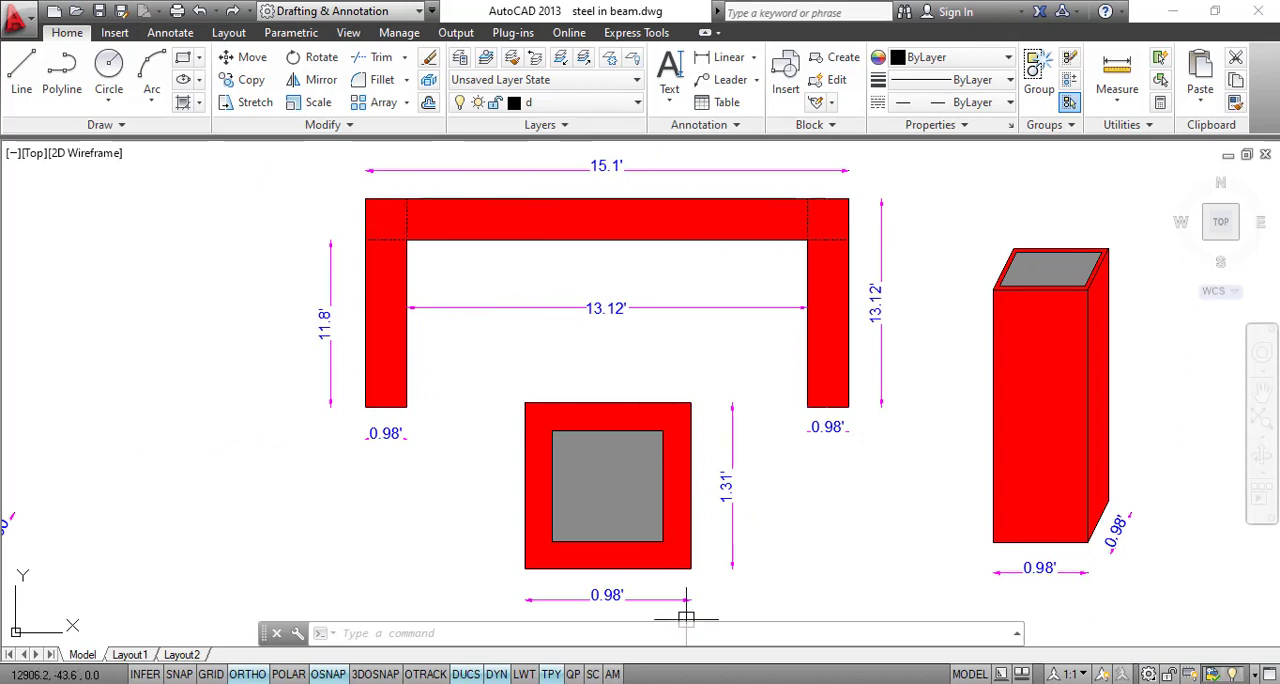
key(alt+Tab)
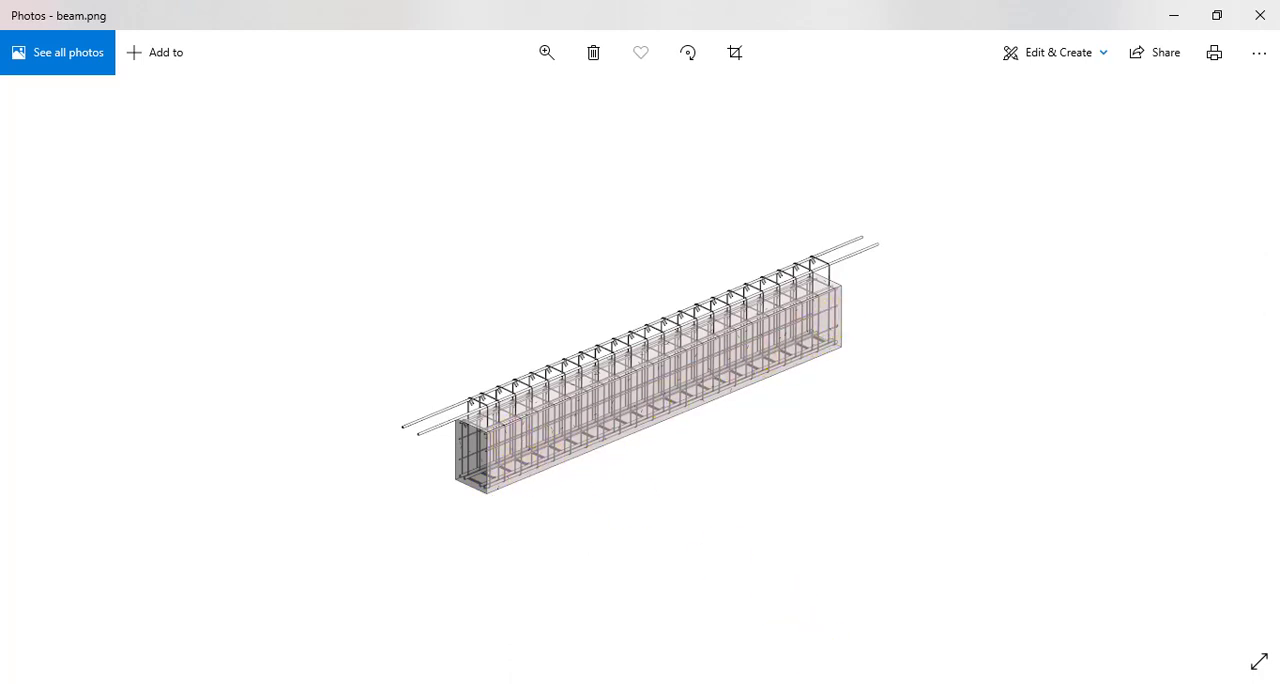
key(alt+Tab)
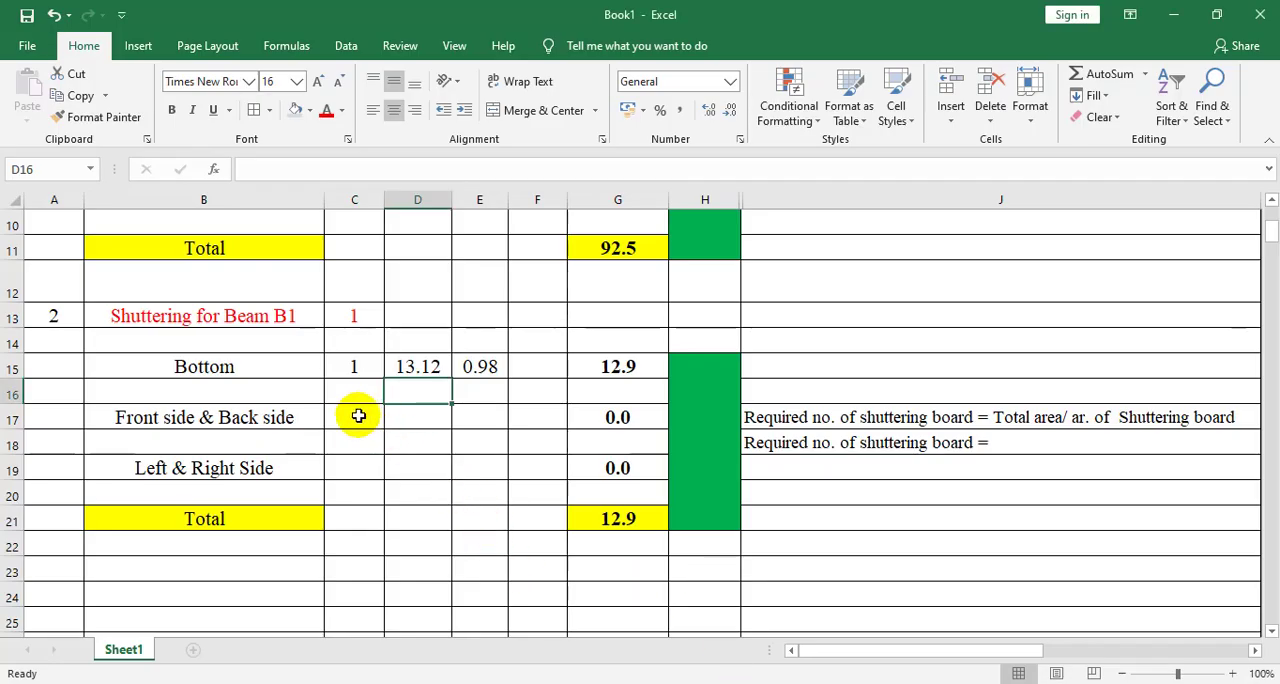
click(357, 417)
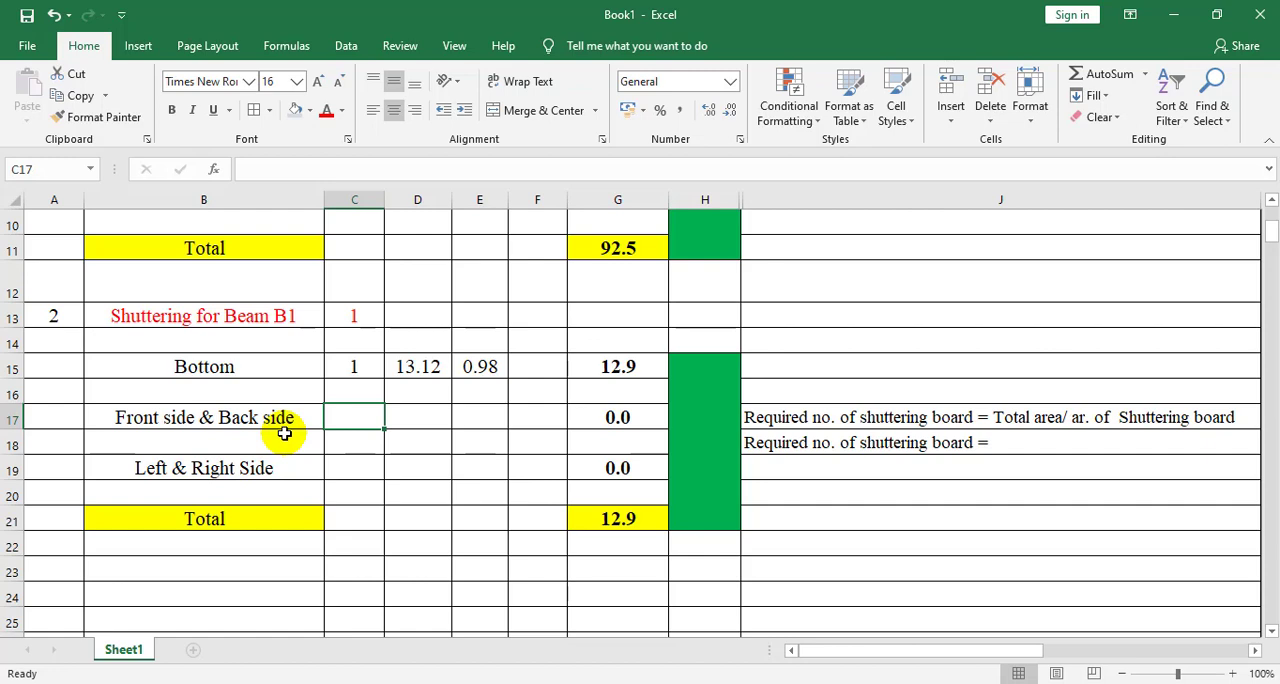
text(2)
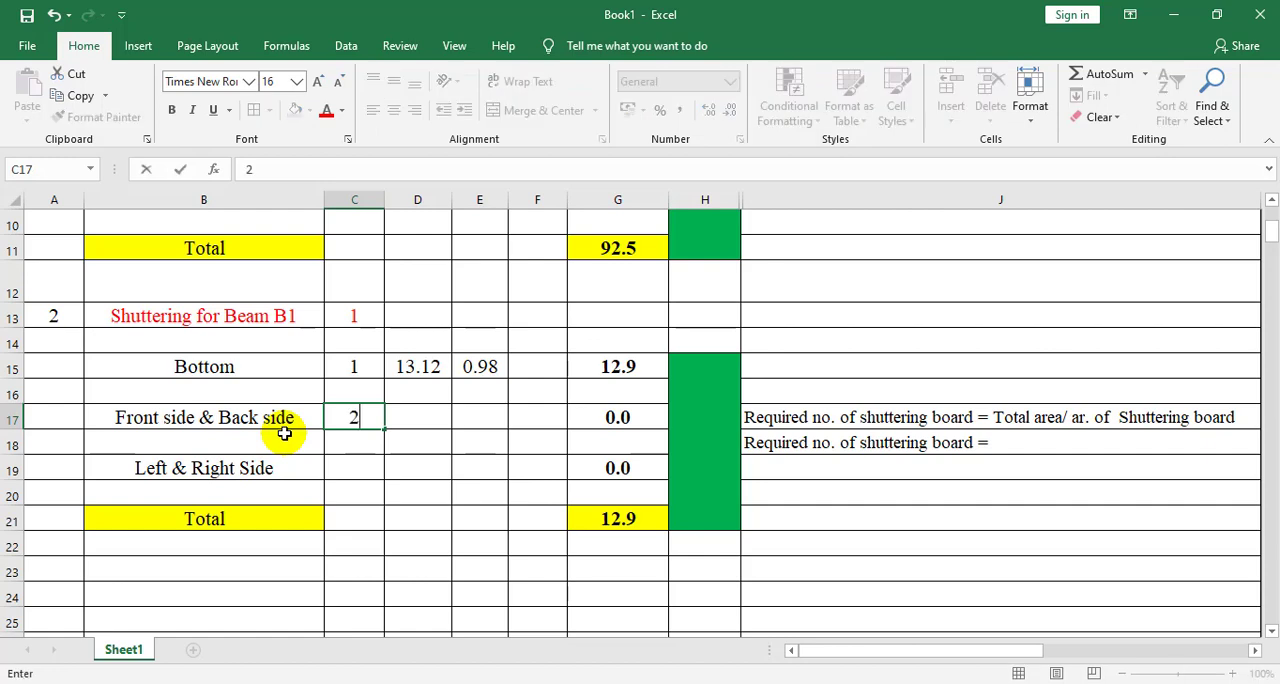
click(430, 410)
text(15.1)
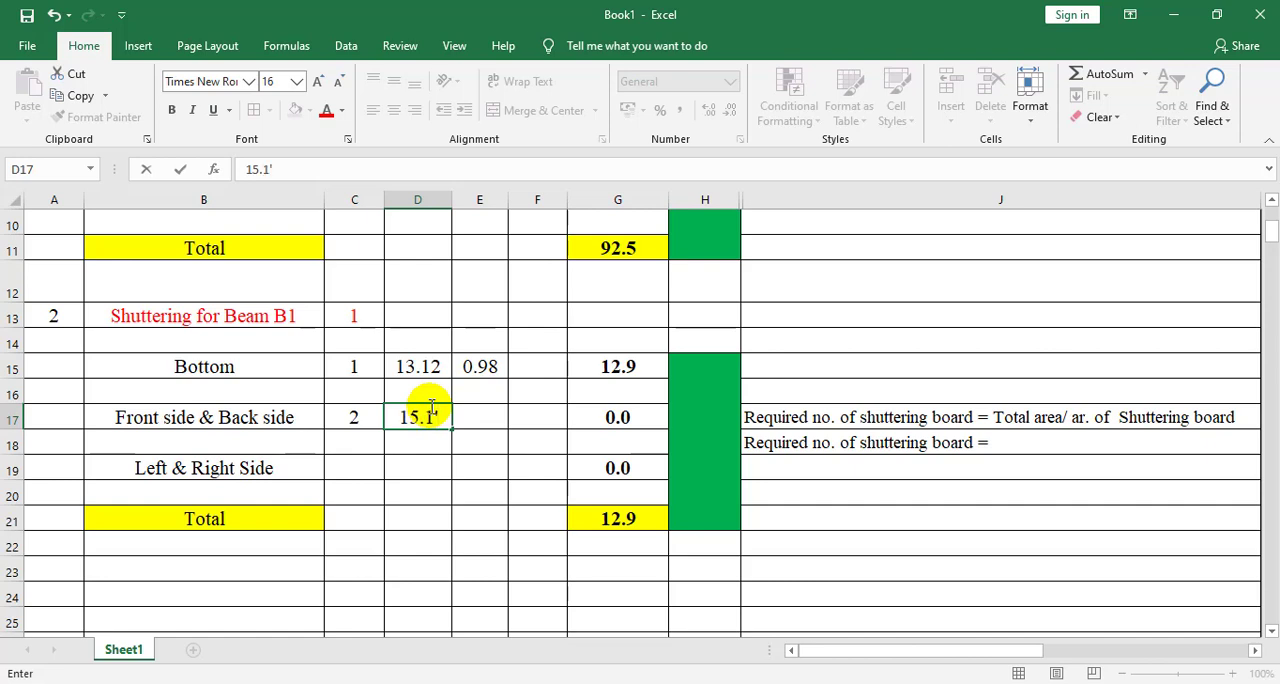
click(494, 418)
click(536, 417)
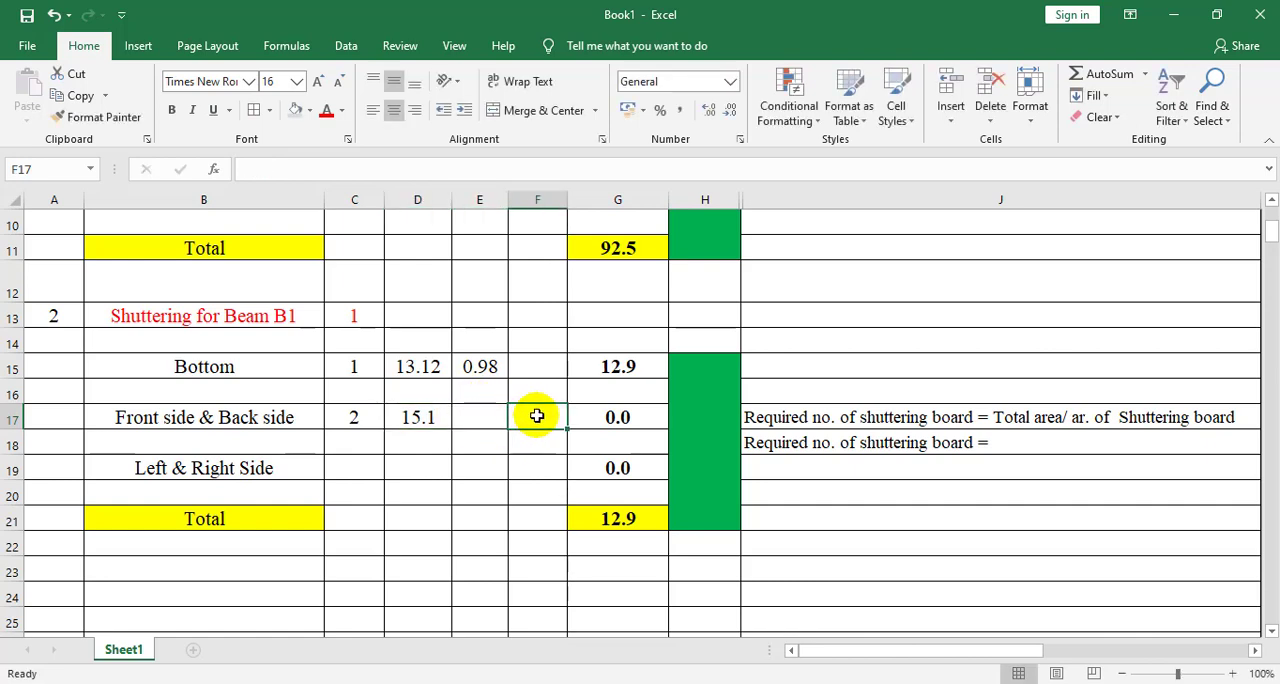
text(1.31)
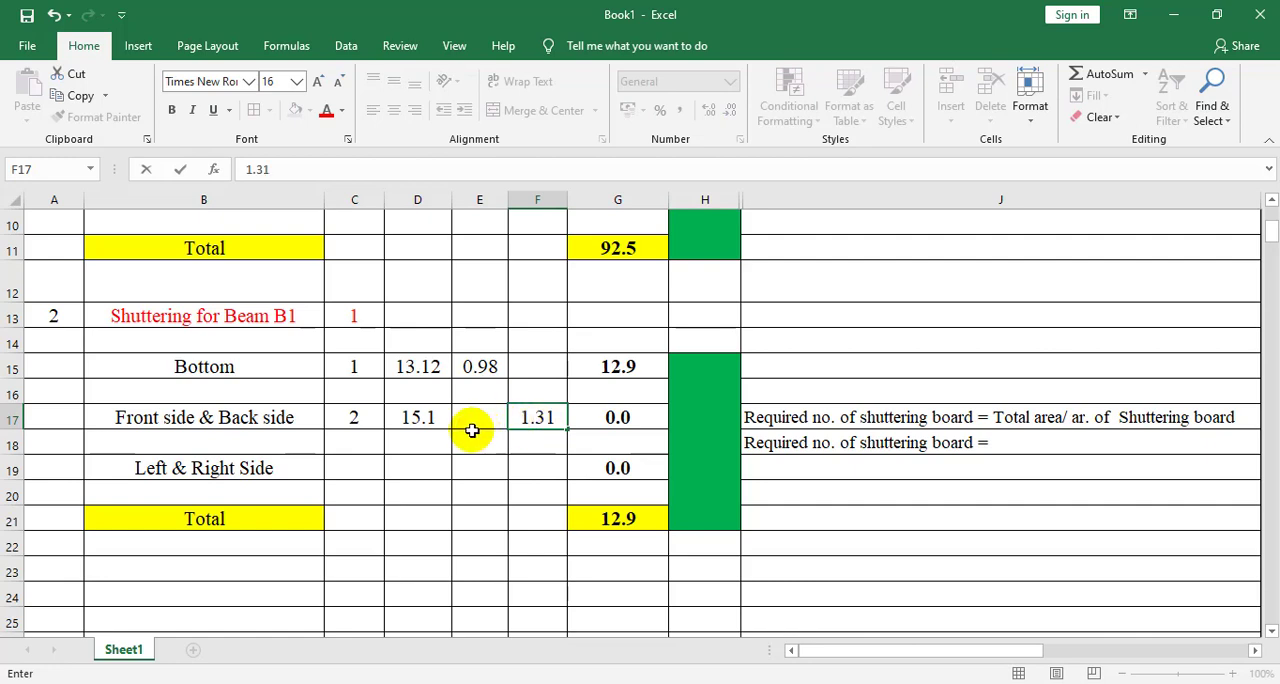
click(434, 468)
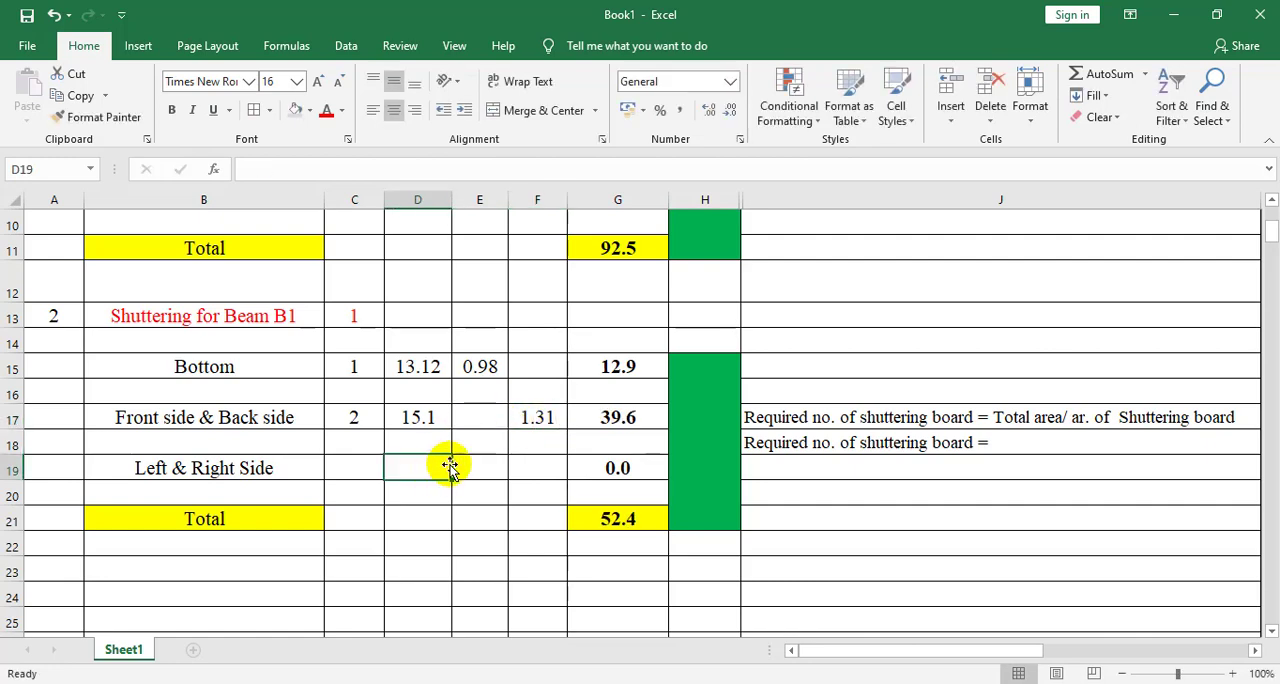
Inspect the area formulas in G17 for the front and back sides and G15 for the bottom, leaving both unedited
click(622, 418)
double_click(622, 418)
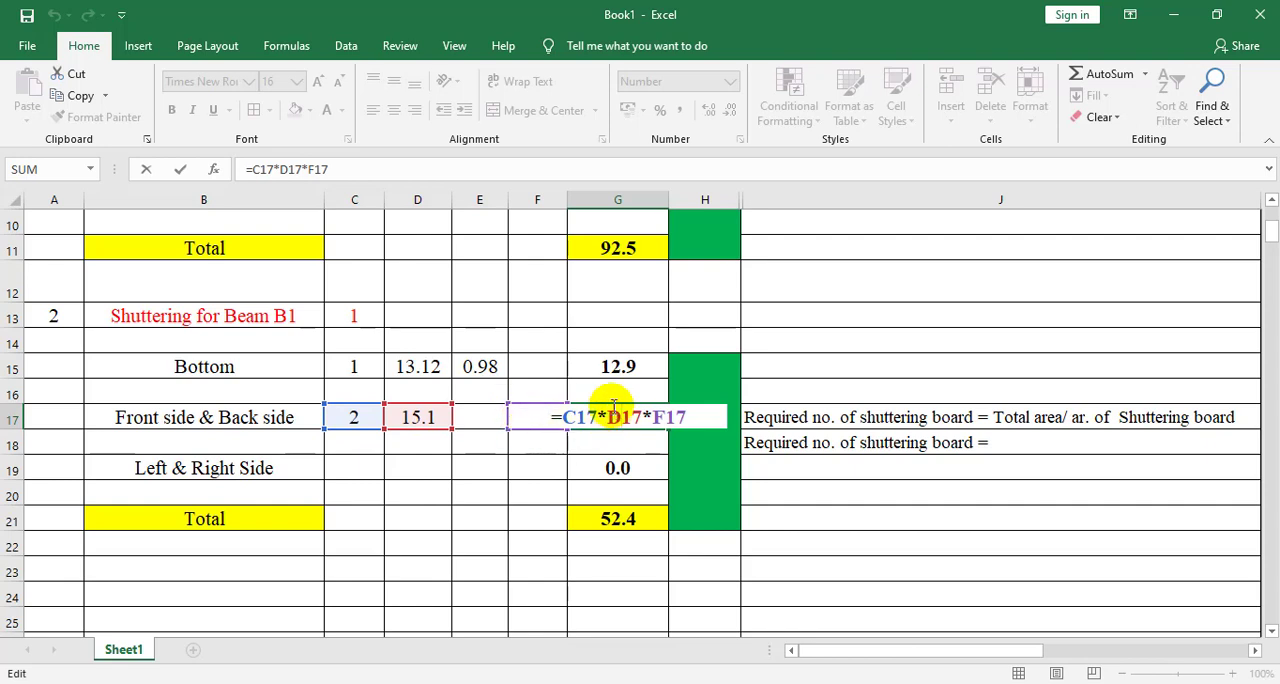
click(614, 368)
double_click(614, 368)
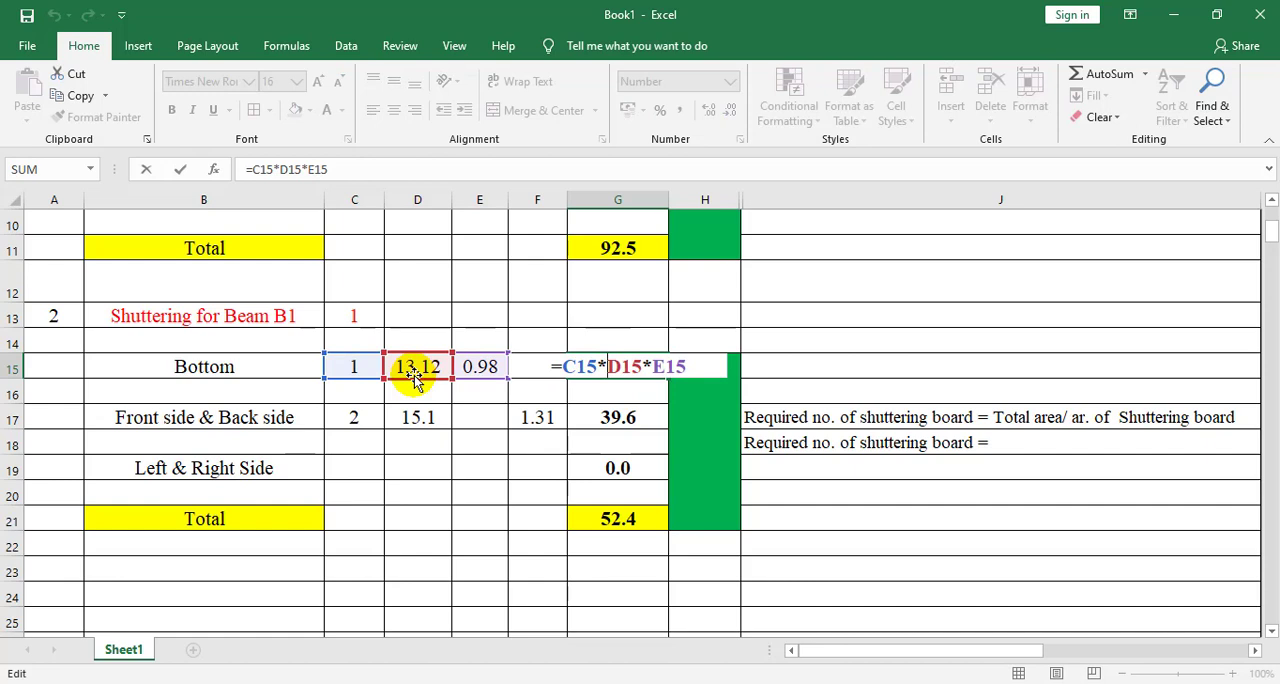
click(603, 410)
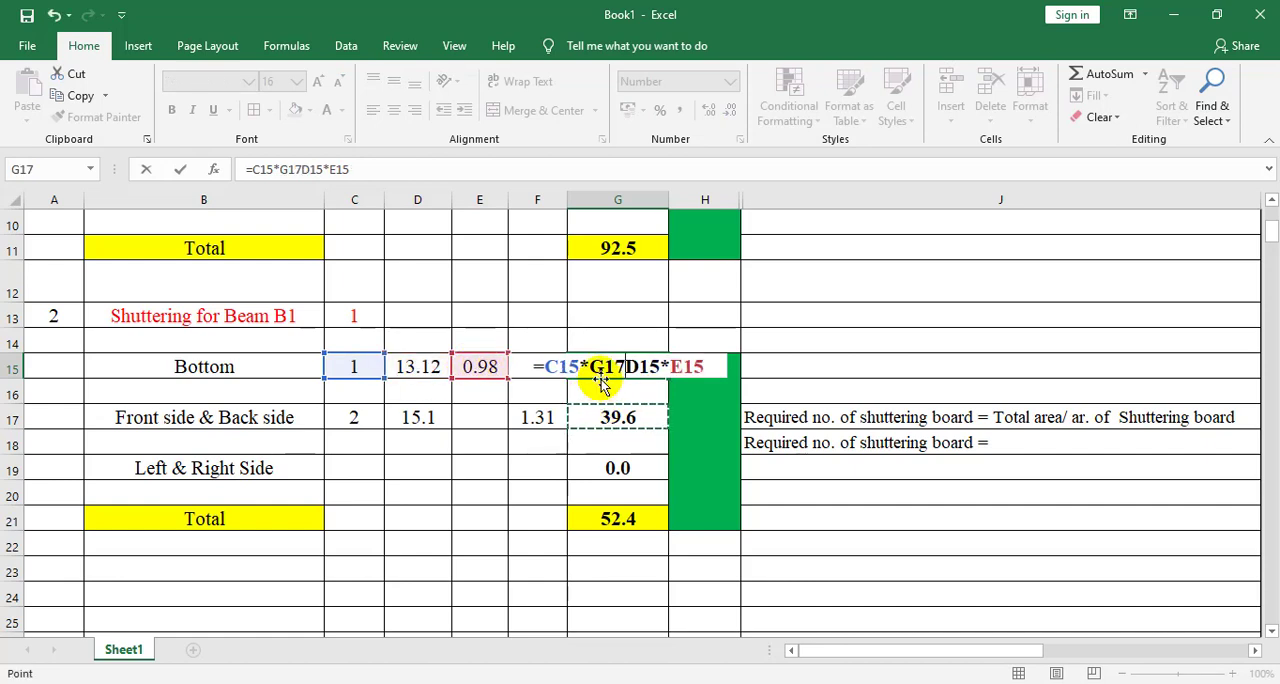
key(Escape)
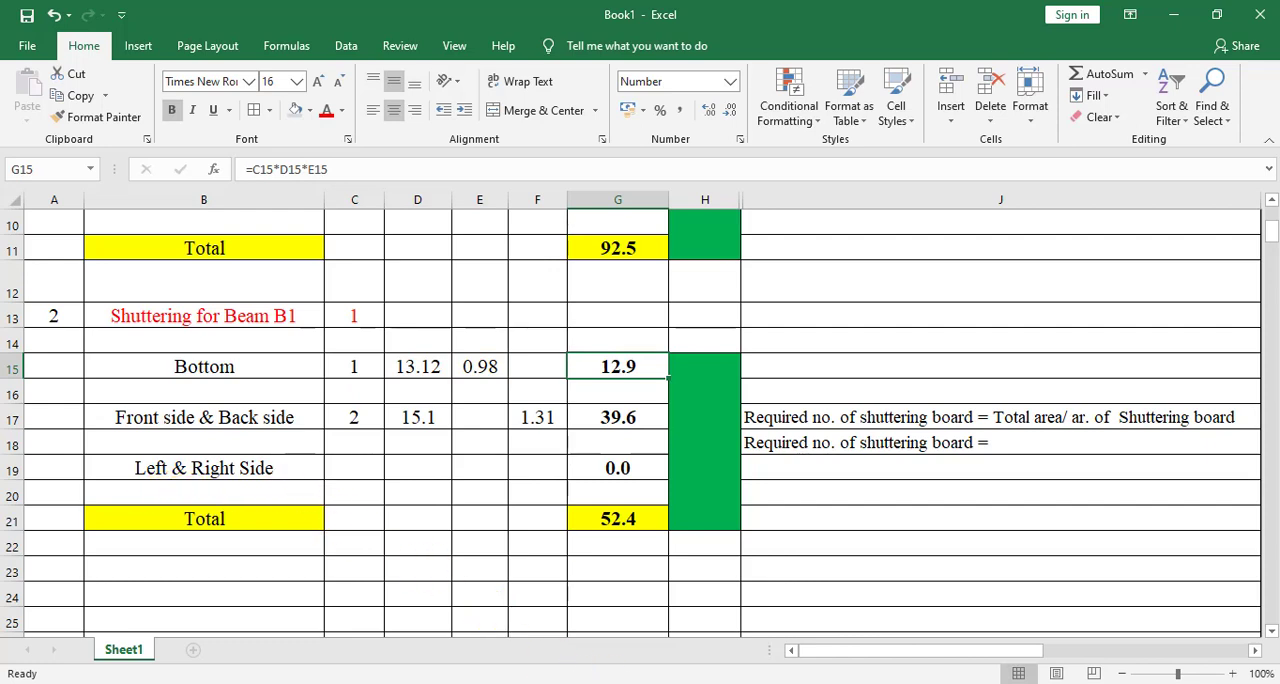
View the beam image, and in Excel enter 2 numbers, breadth 0.98 and height 1.31 for the left and right sides in row 19
mouse_move(657, 643)
click(143, 638)
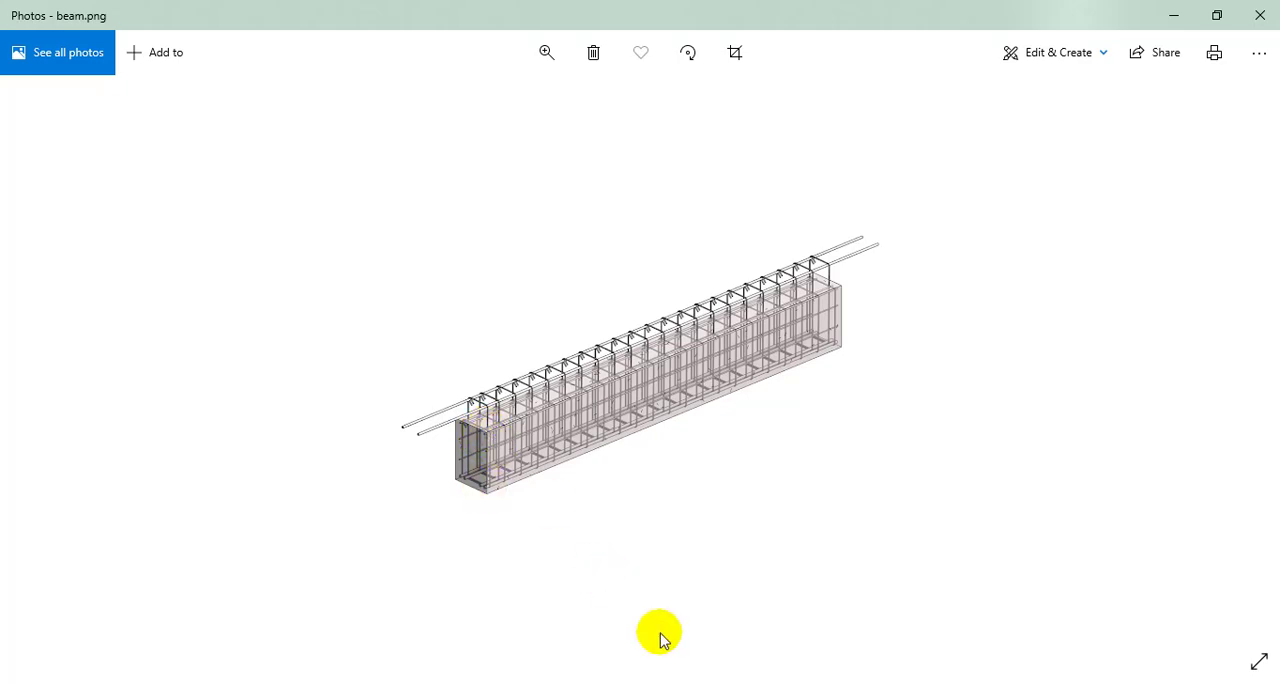
click(755, 682)
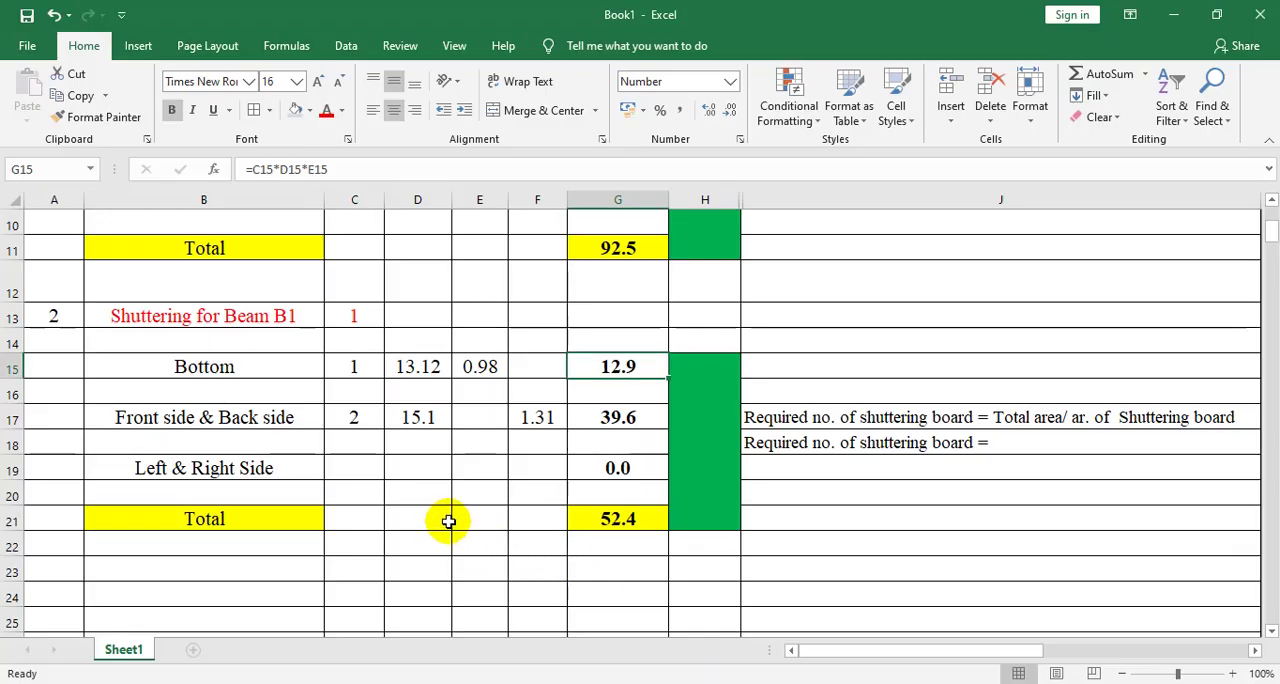
click(353, 471)
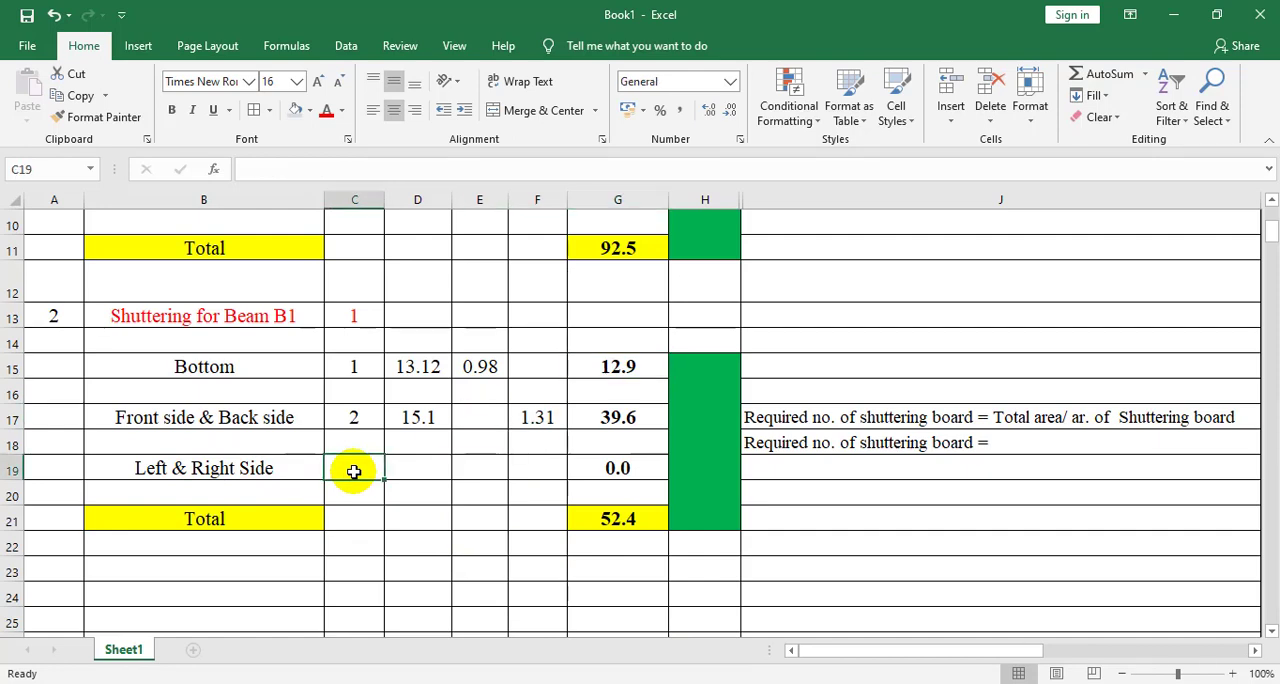
text(2)
click(477, 467)
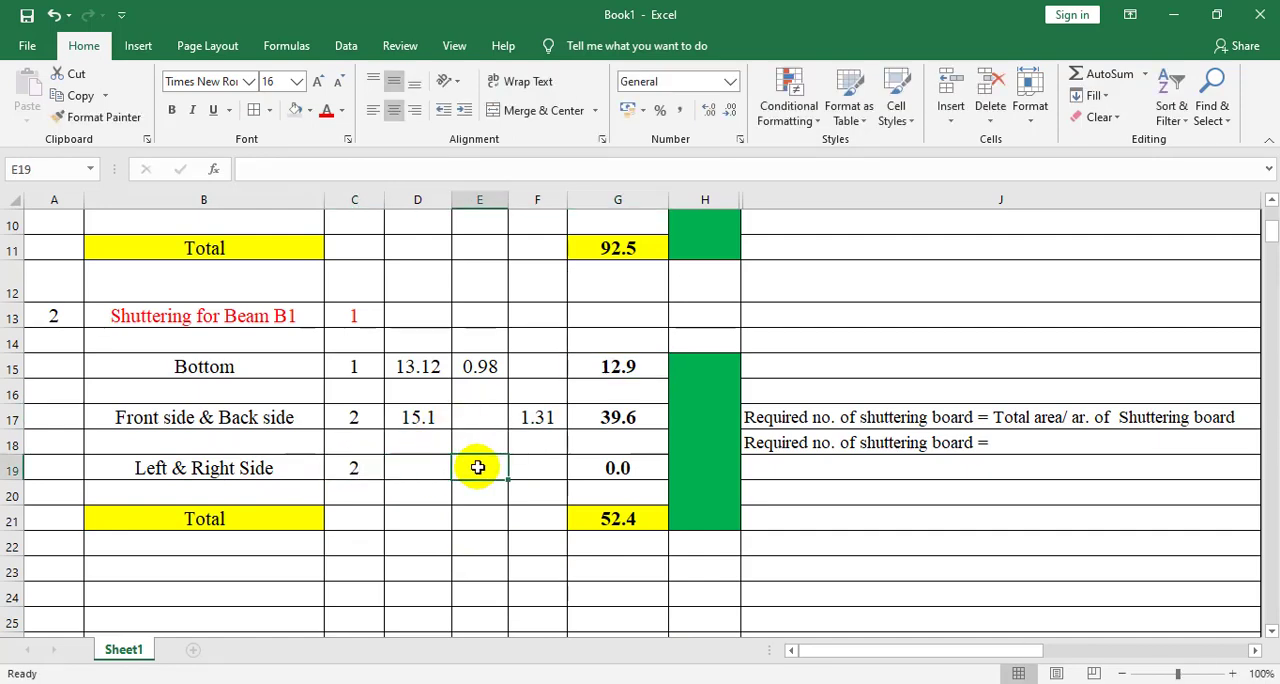
text(0.98)
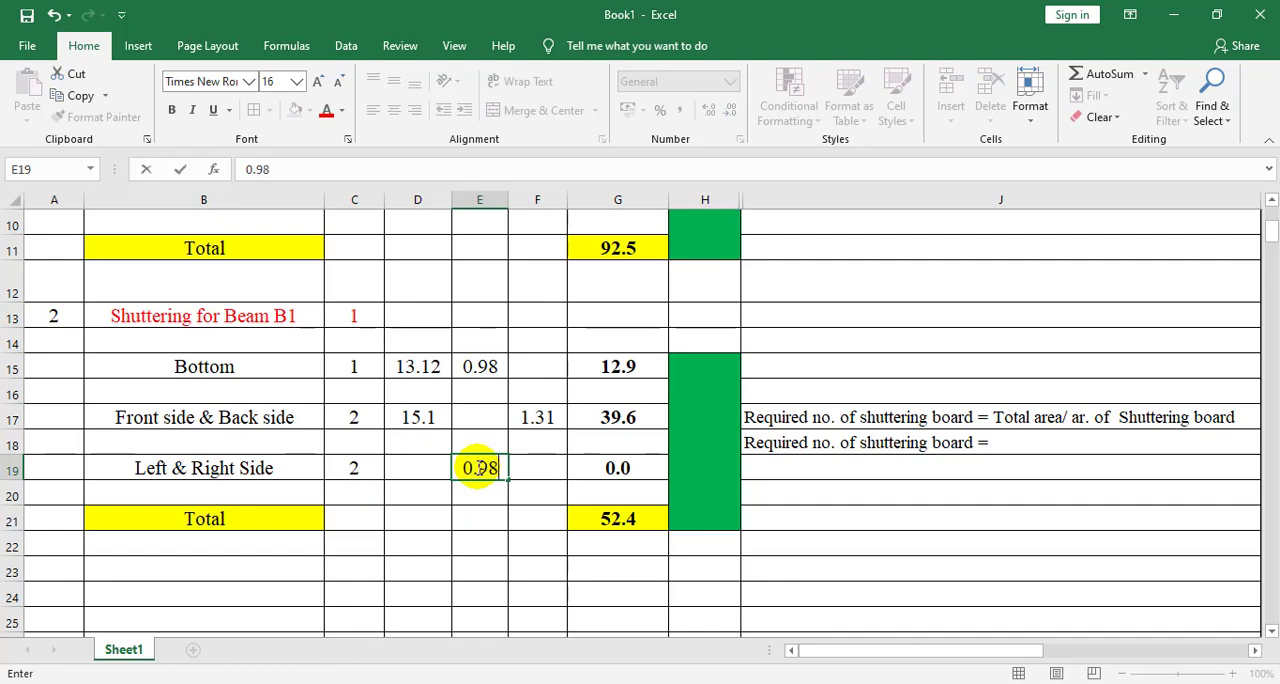
click(537, 466)
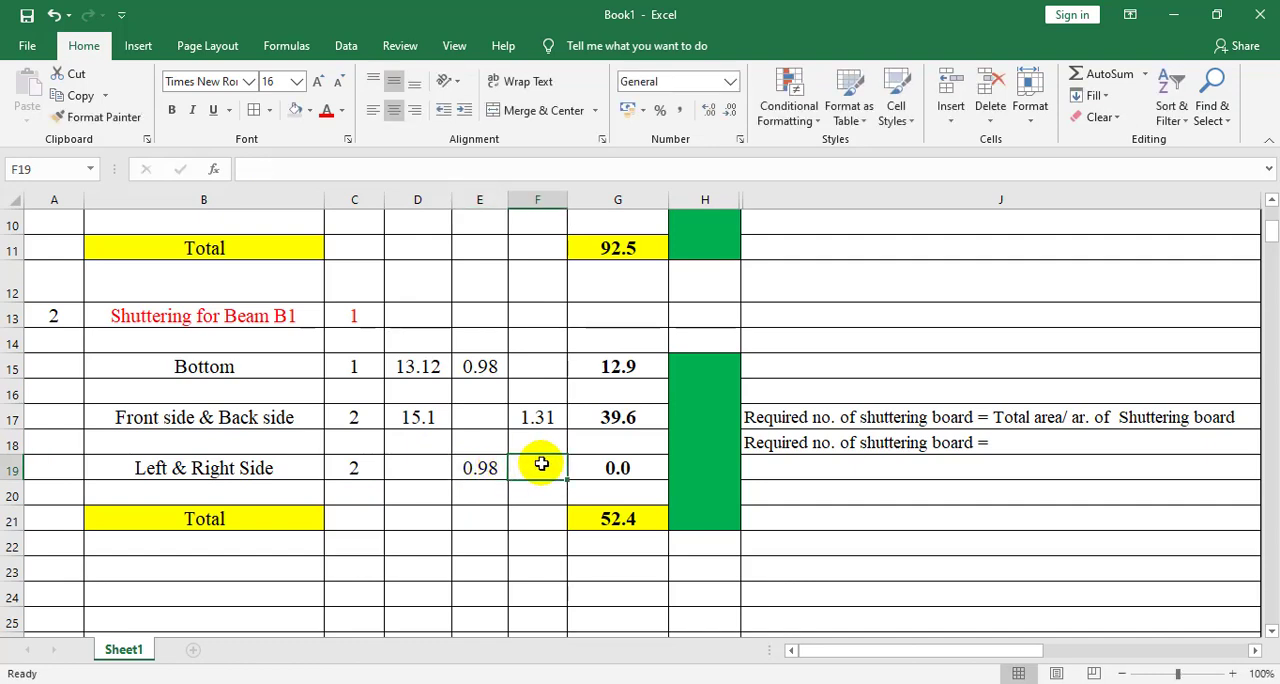
text(1.31)
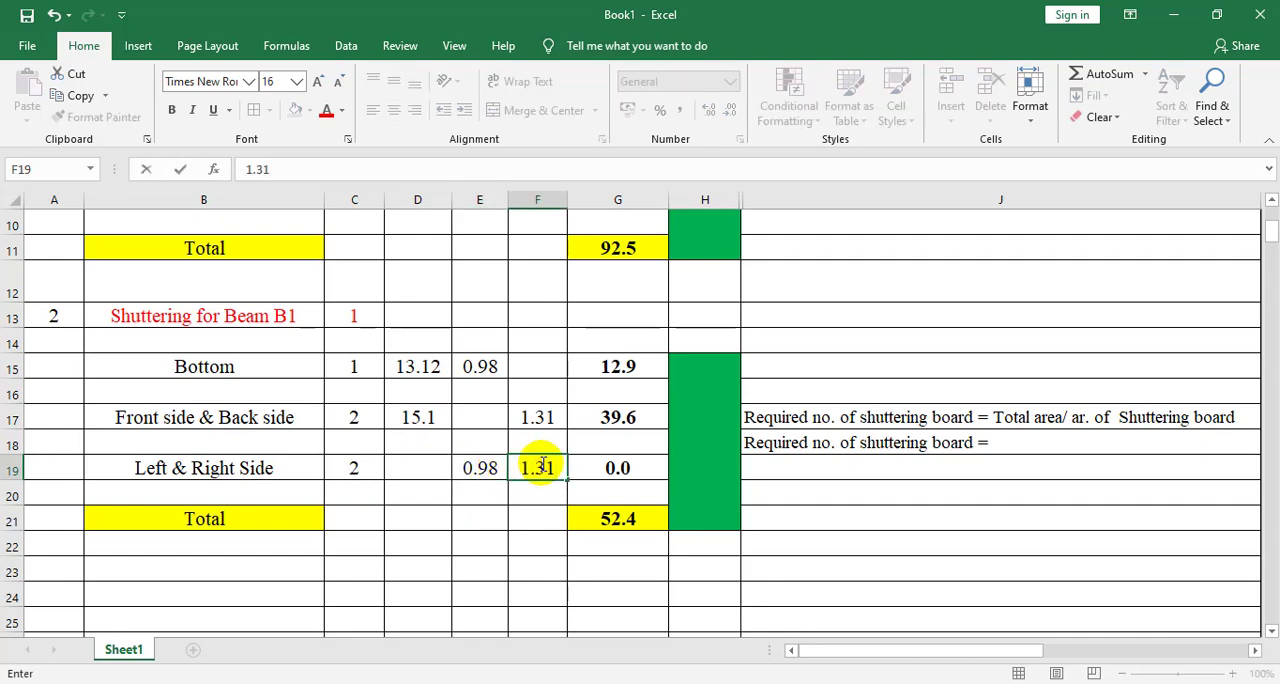
Replace the beam's left and right side area formula in G19 with a copy of the column's formula from G9
click(612, 469)
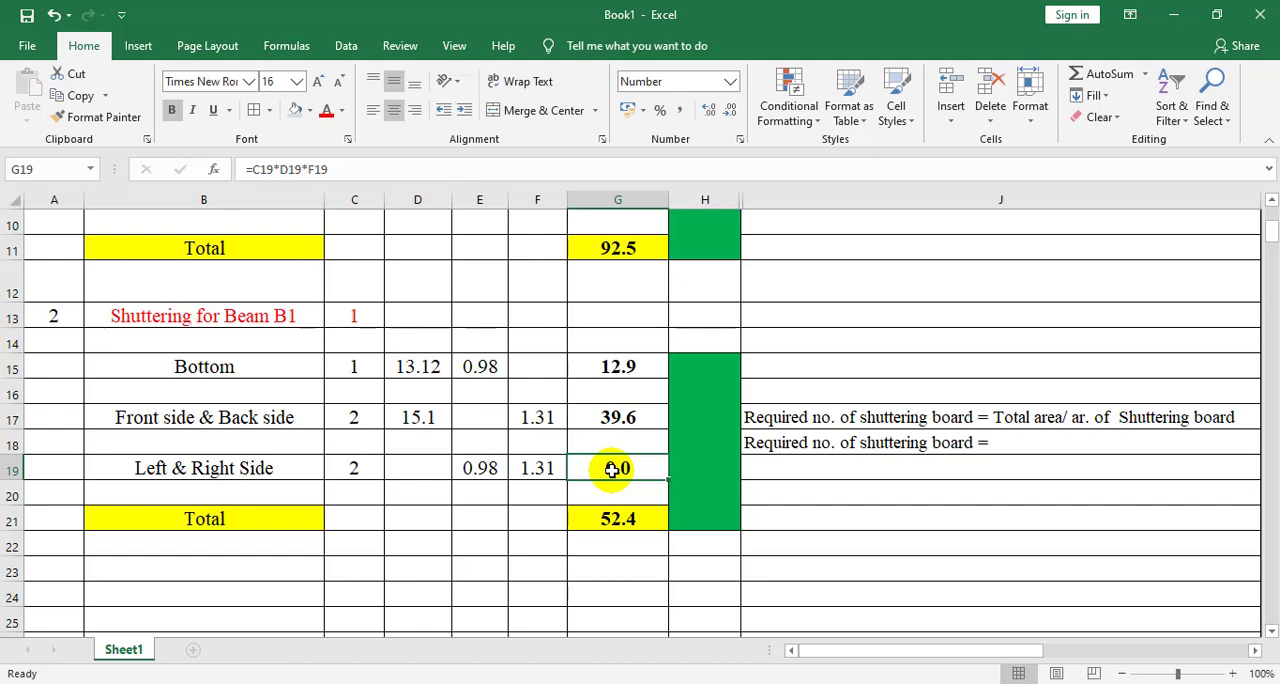
text(=)
key(Escape)
scroll(618, 469, up, 3)
click(624, 468)
key(ctrl+c)
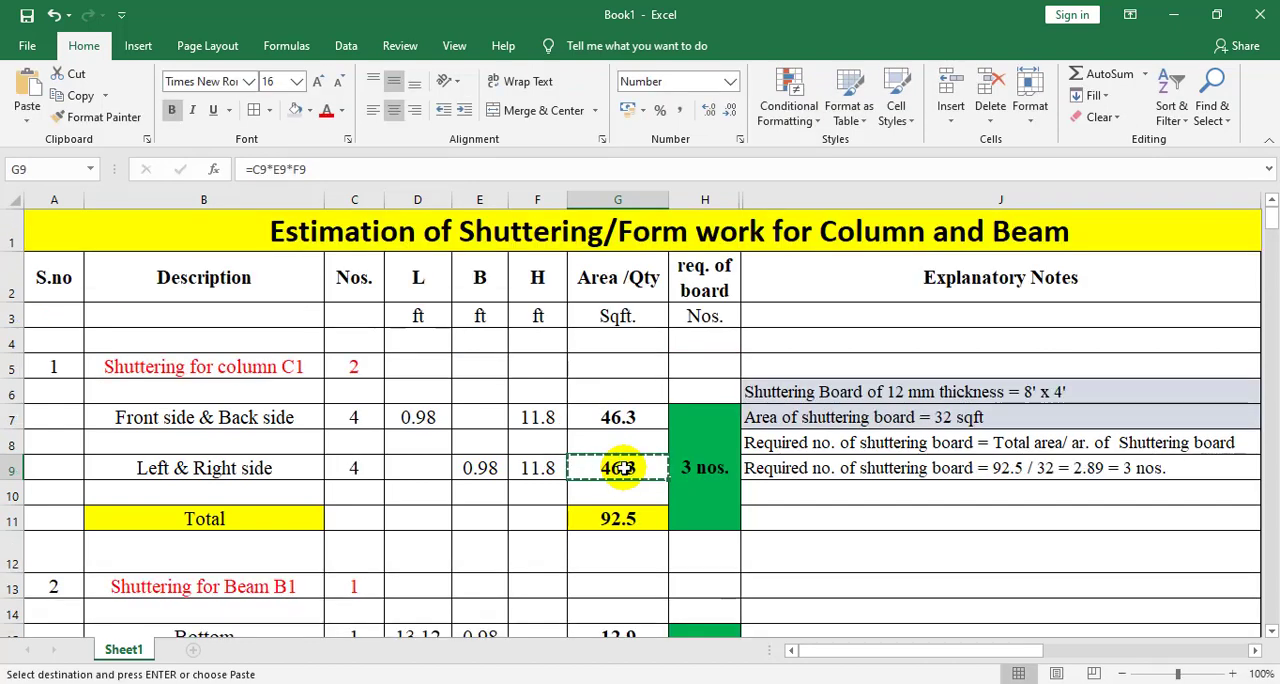
scroll(443, 528, down, 3)
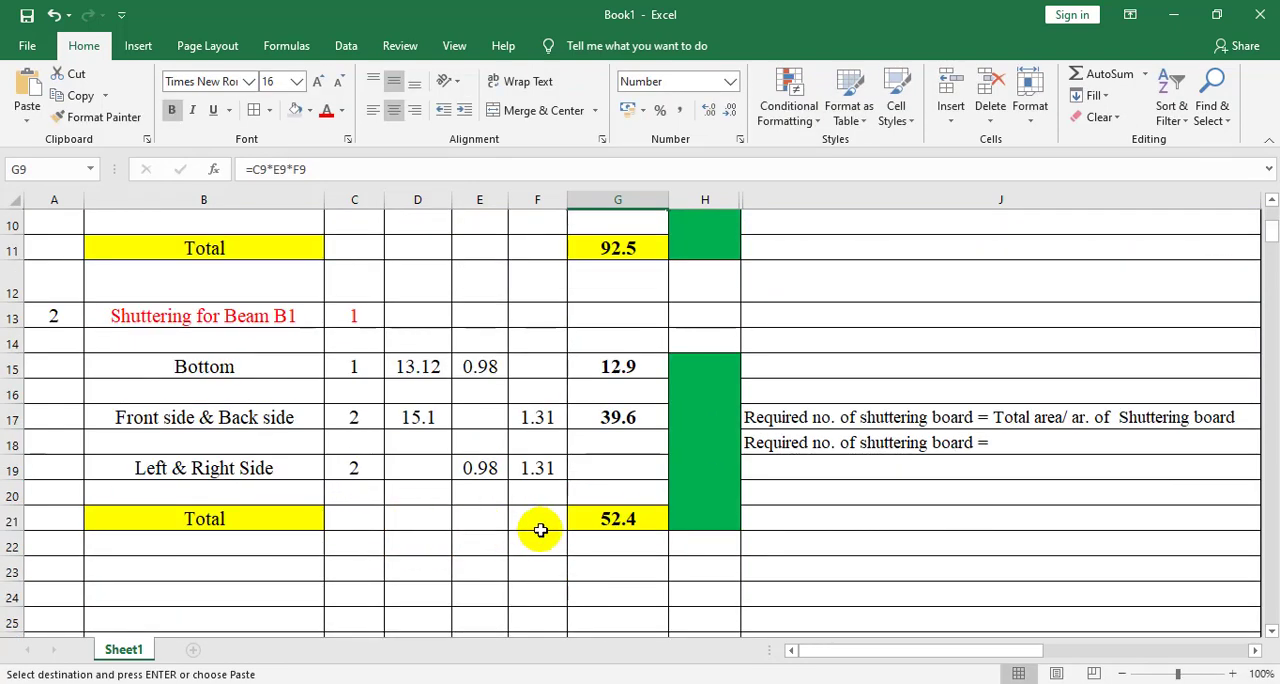
click(628, 473)
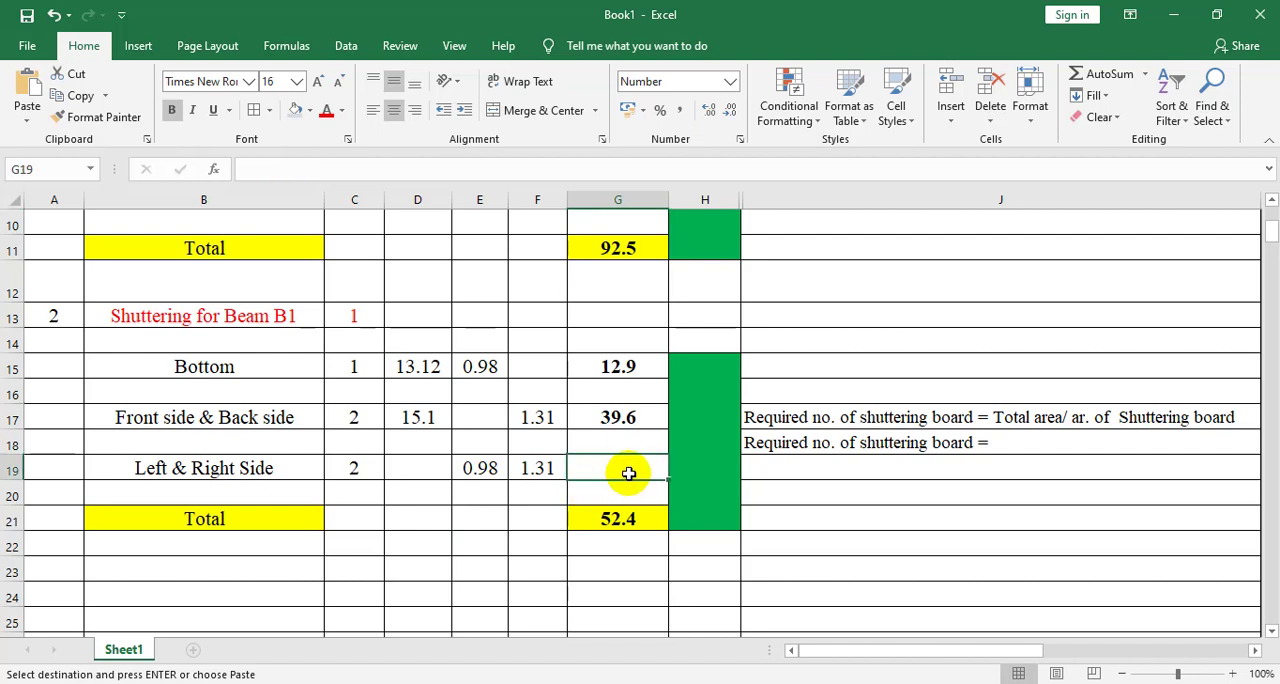
key(ctrl+v)
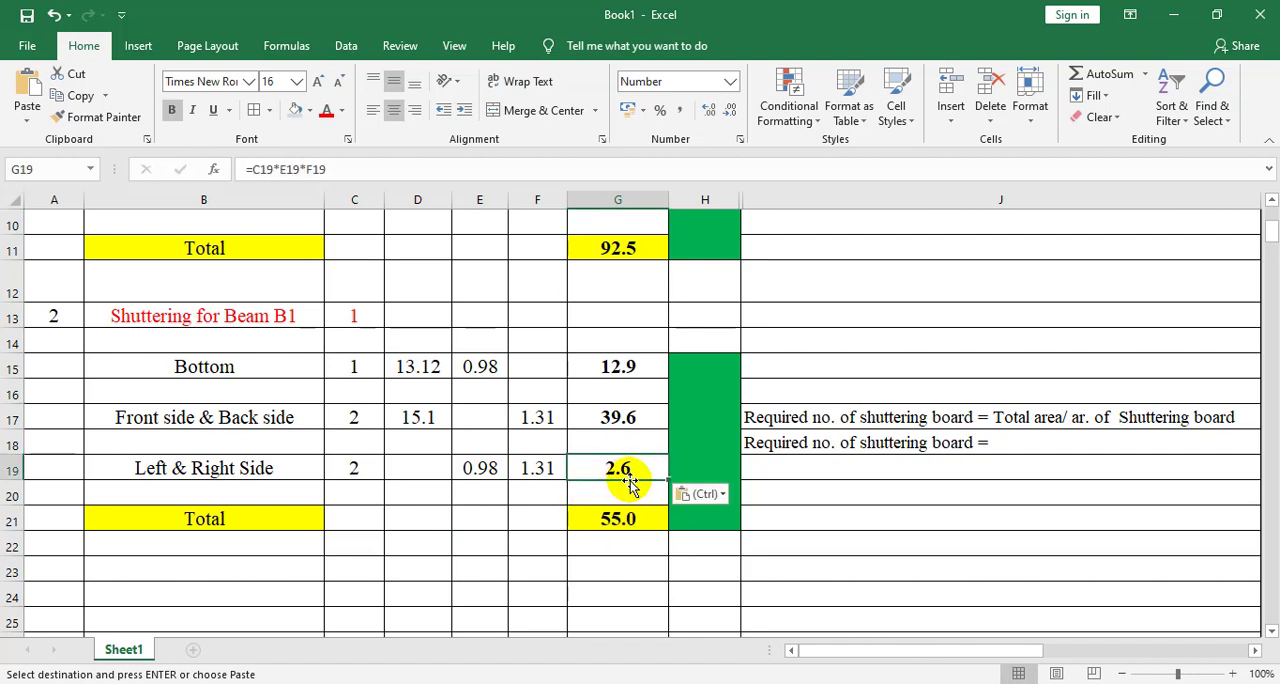
Inspect the beam's total area formula in G21 without editing it, and check the shuttering board area in the column's explanatory notes
double_click(620, 528)
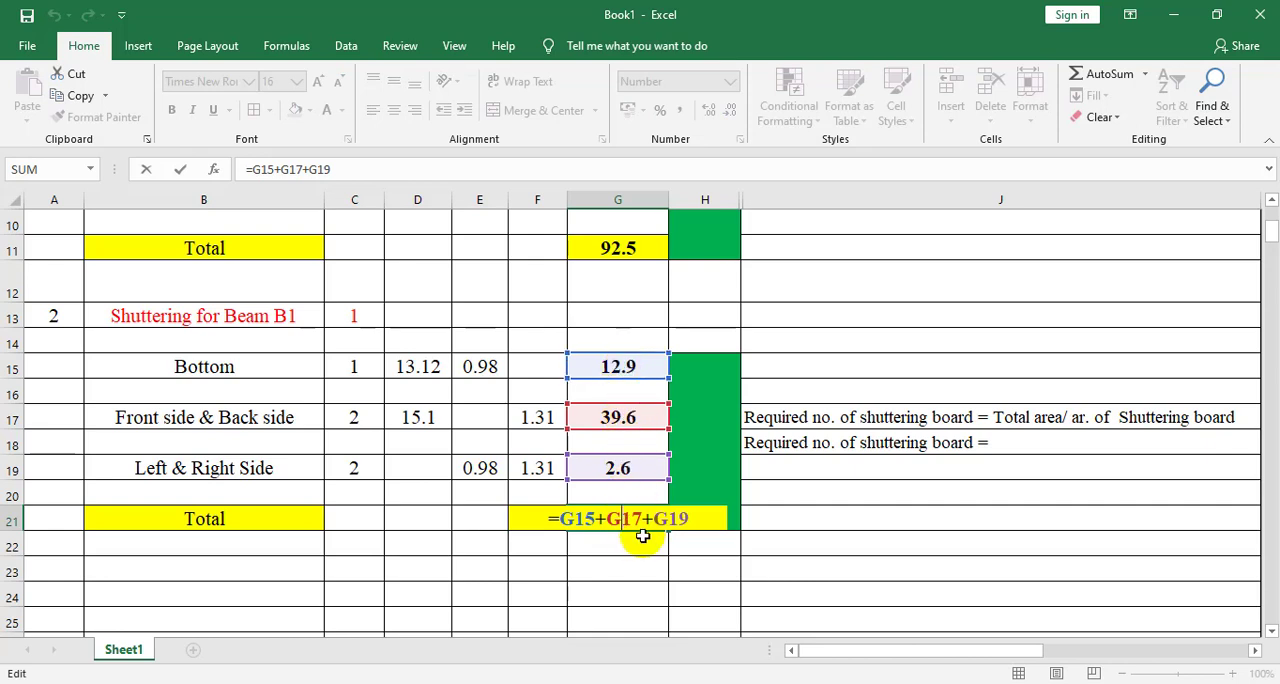
key(Return)
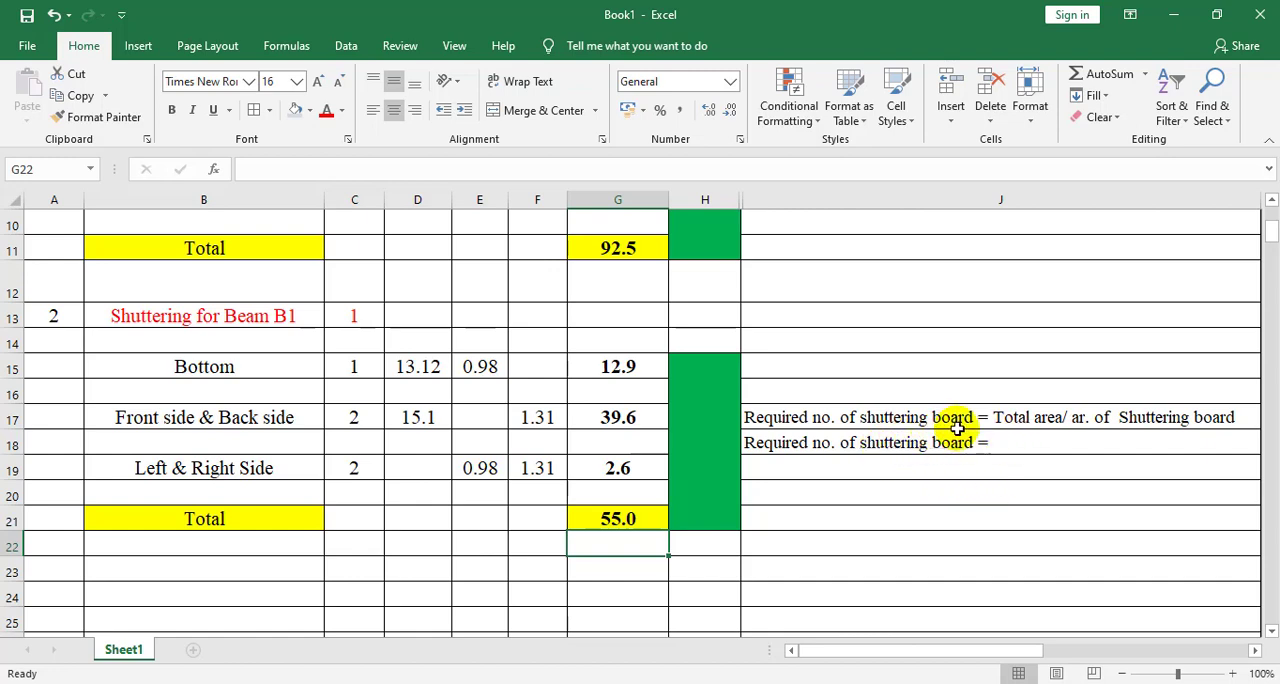
scroll(898, 376, up, 3)
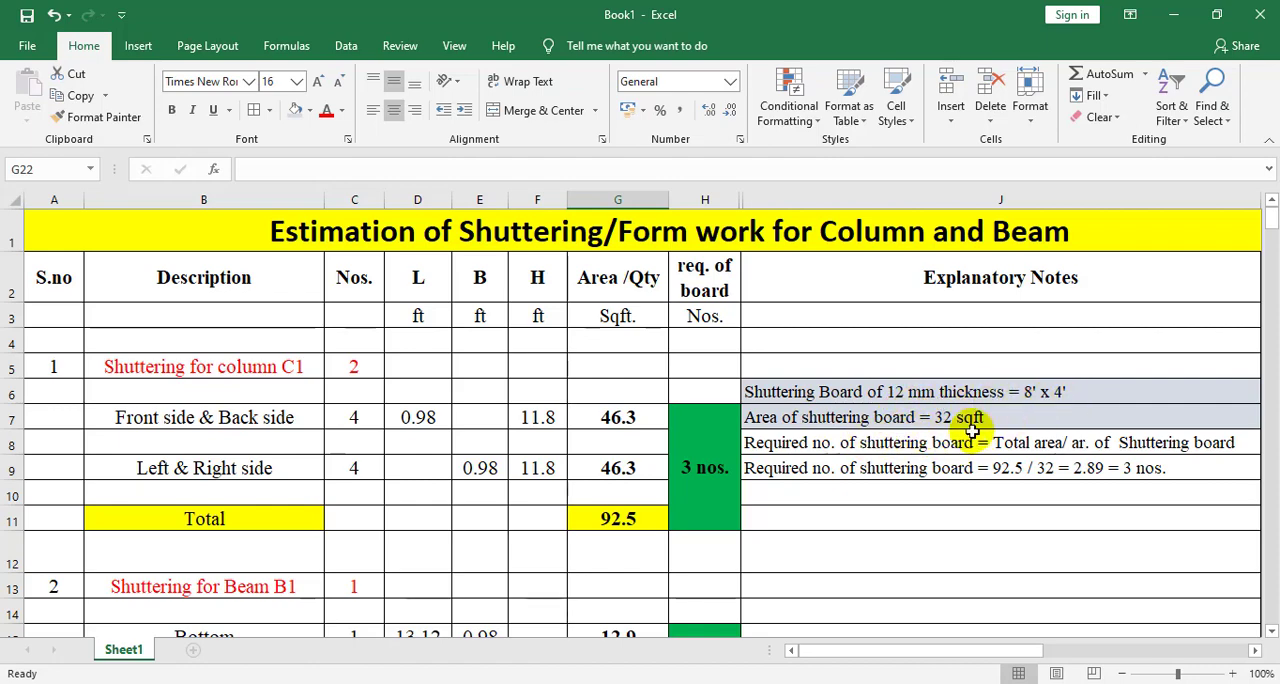
scroll(960, 432, down, 4)
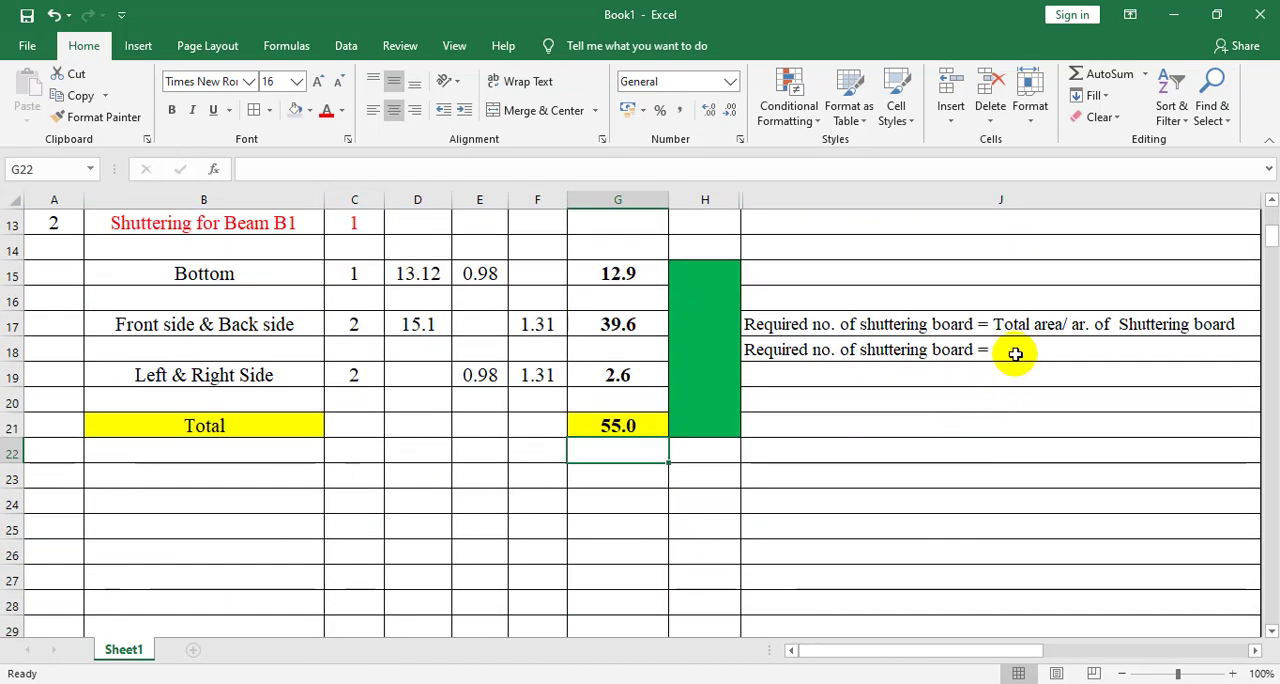
Complete the beam's required shuttering board note in J18 with "55 / 32 = 1.71 = 2 nos." after the equals sign
double_click(1015, 352)
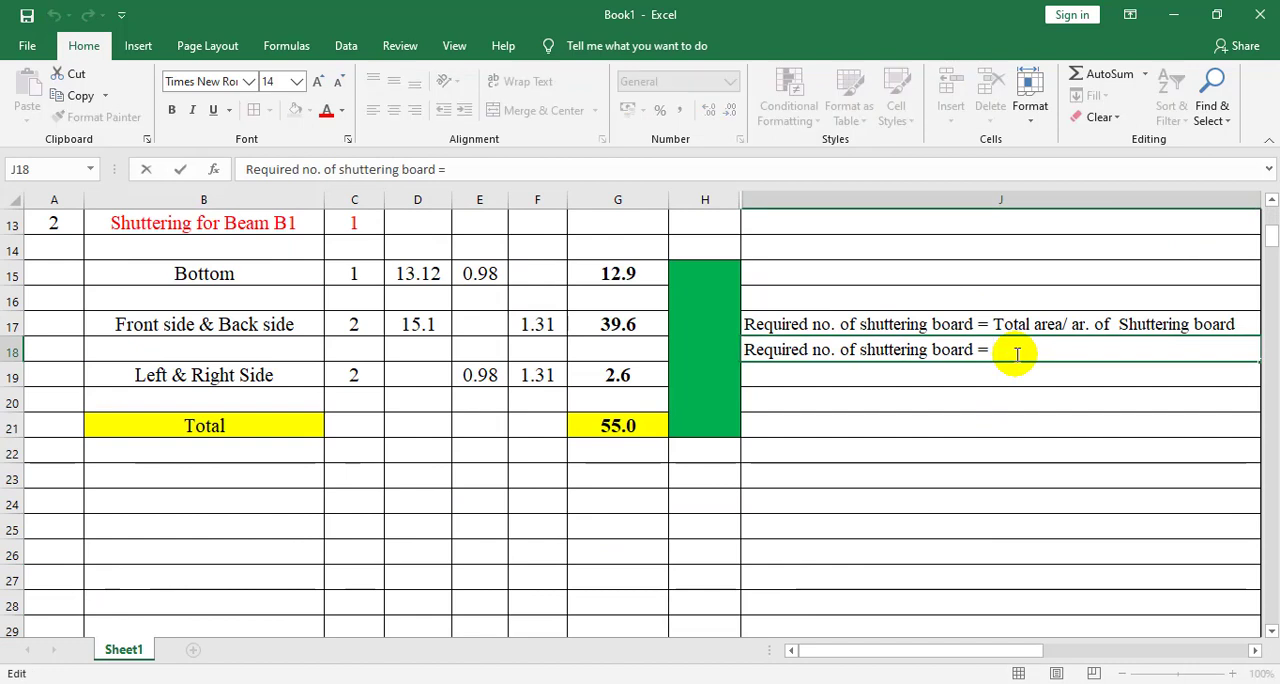
text(55)
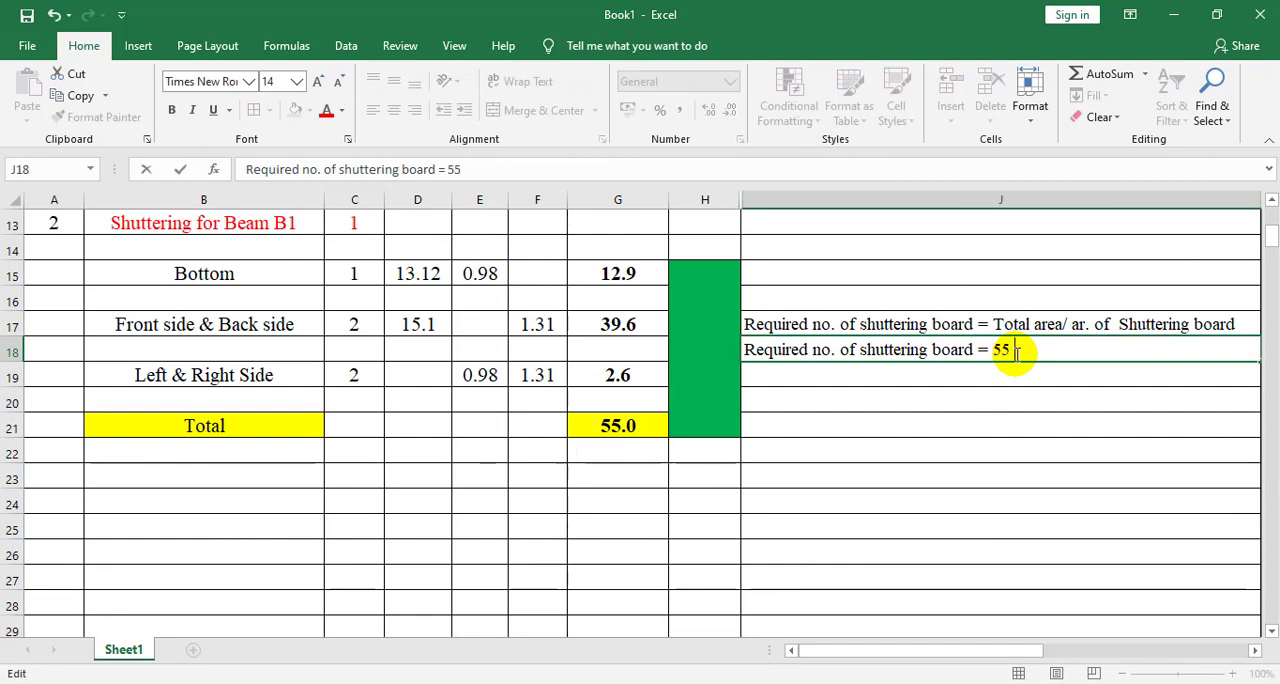
text( / 32 = 1.71)
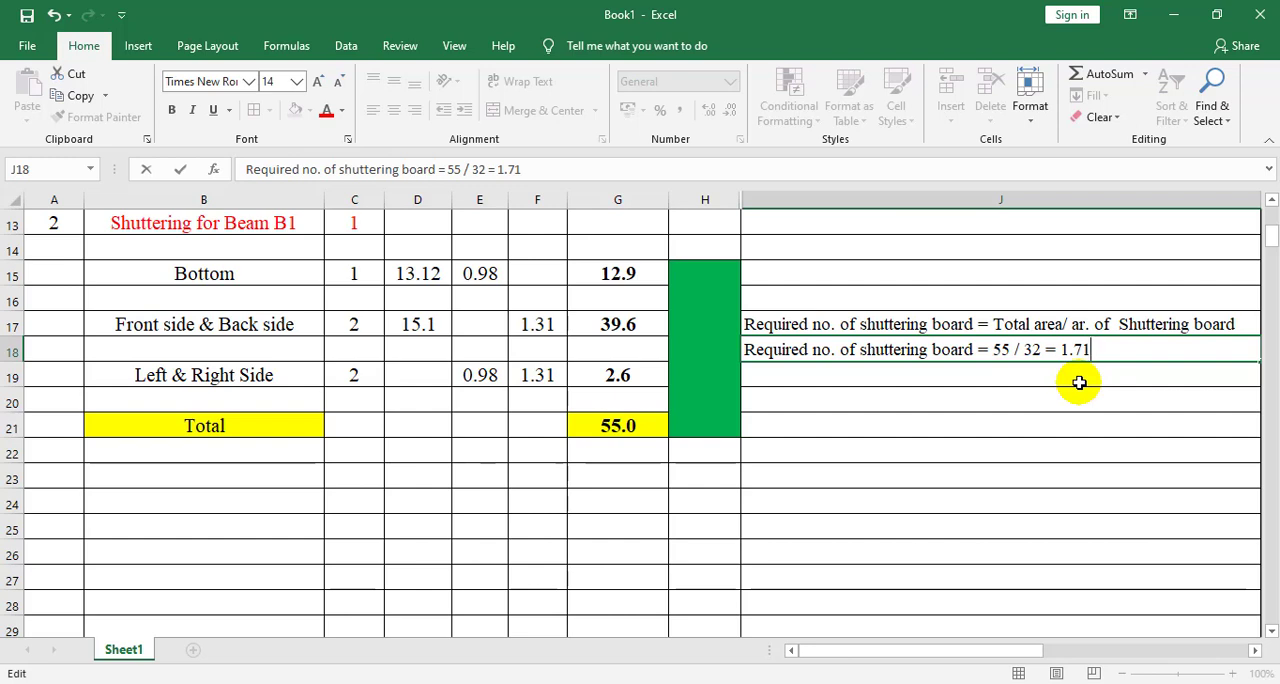
text( = 2 nos.)
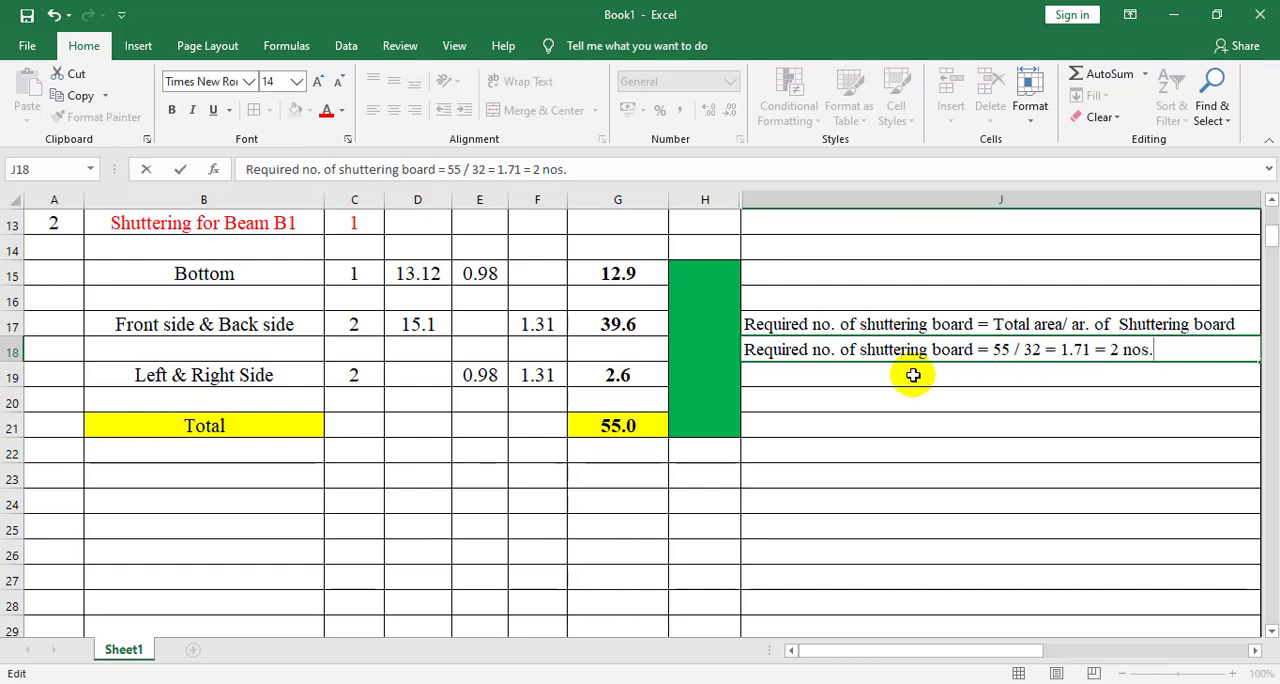
Enter "2 nos." in the beam's merged required-board cell H15 and review the column and beam estimates
click(708, 347)
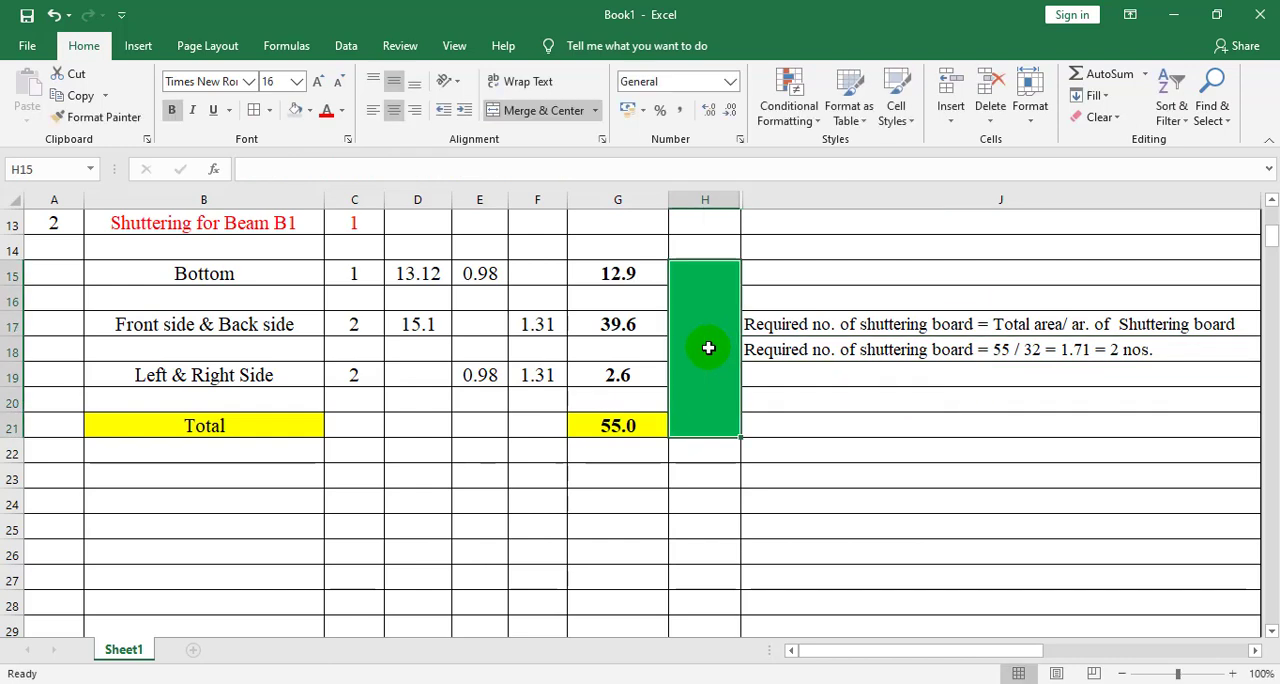
text(2)
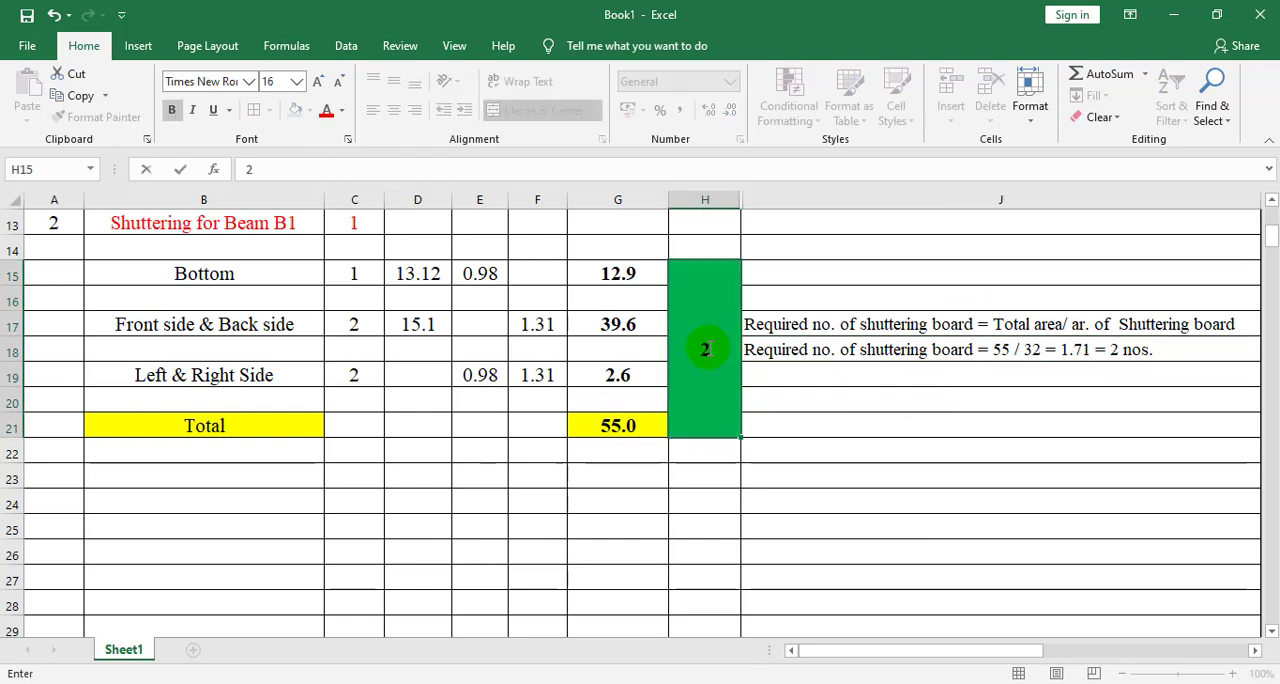
text( nos.)
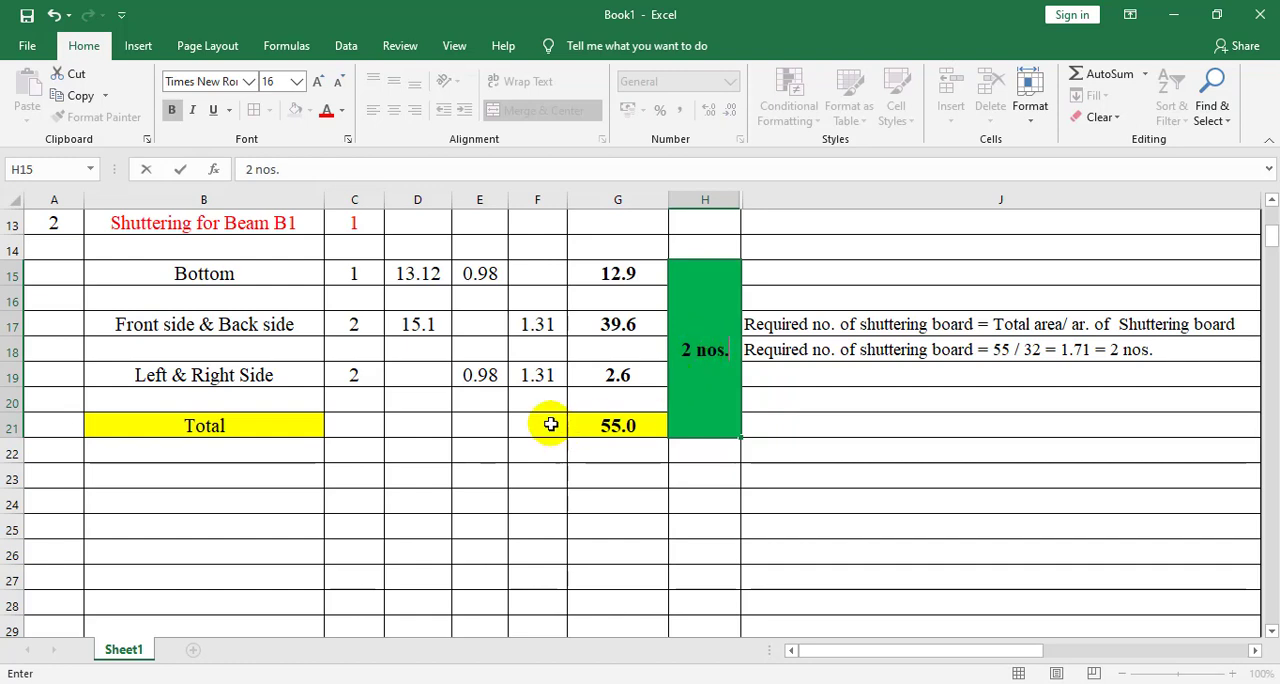
scroll(553, 430, up, 4)
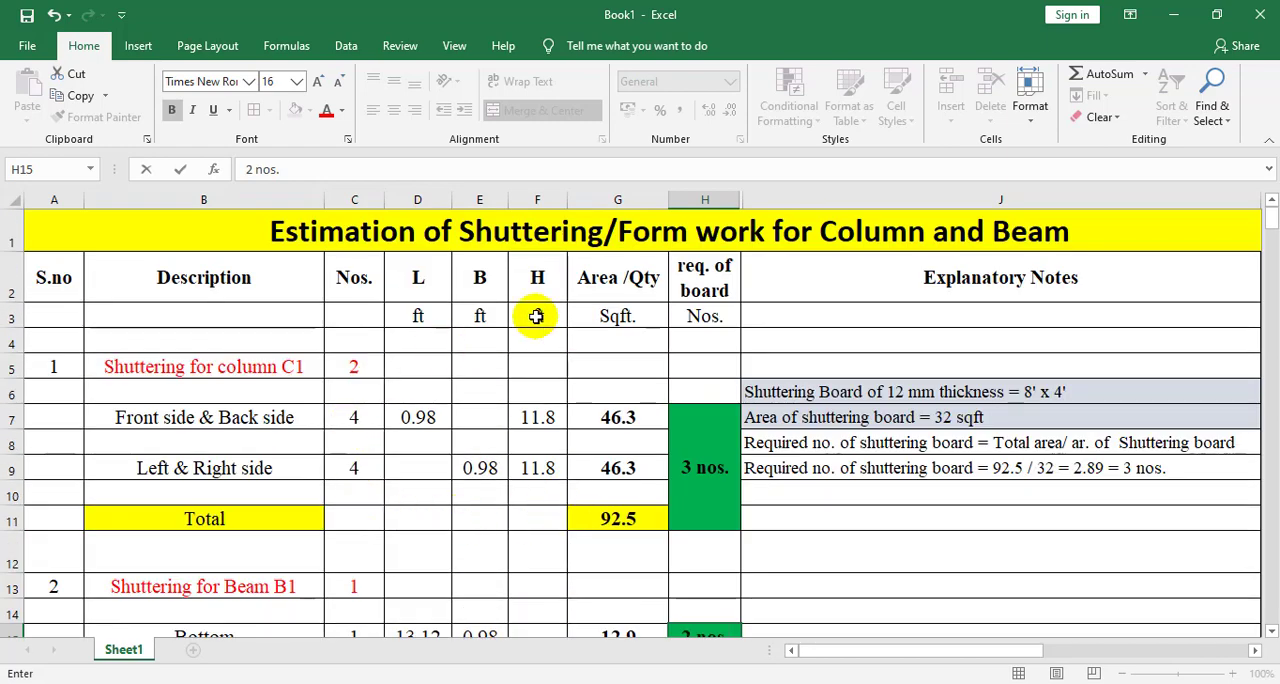
scroll(455, 420, down, 2)
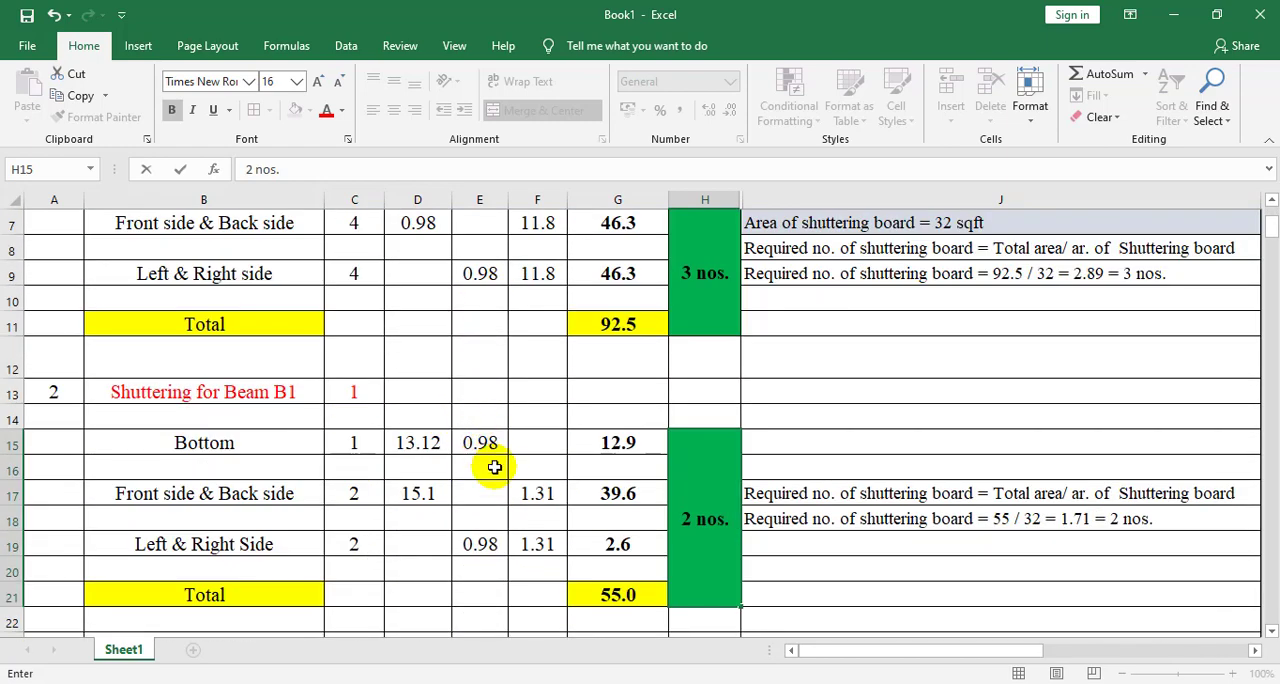
scroll(494, 472, up, 2)
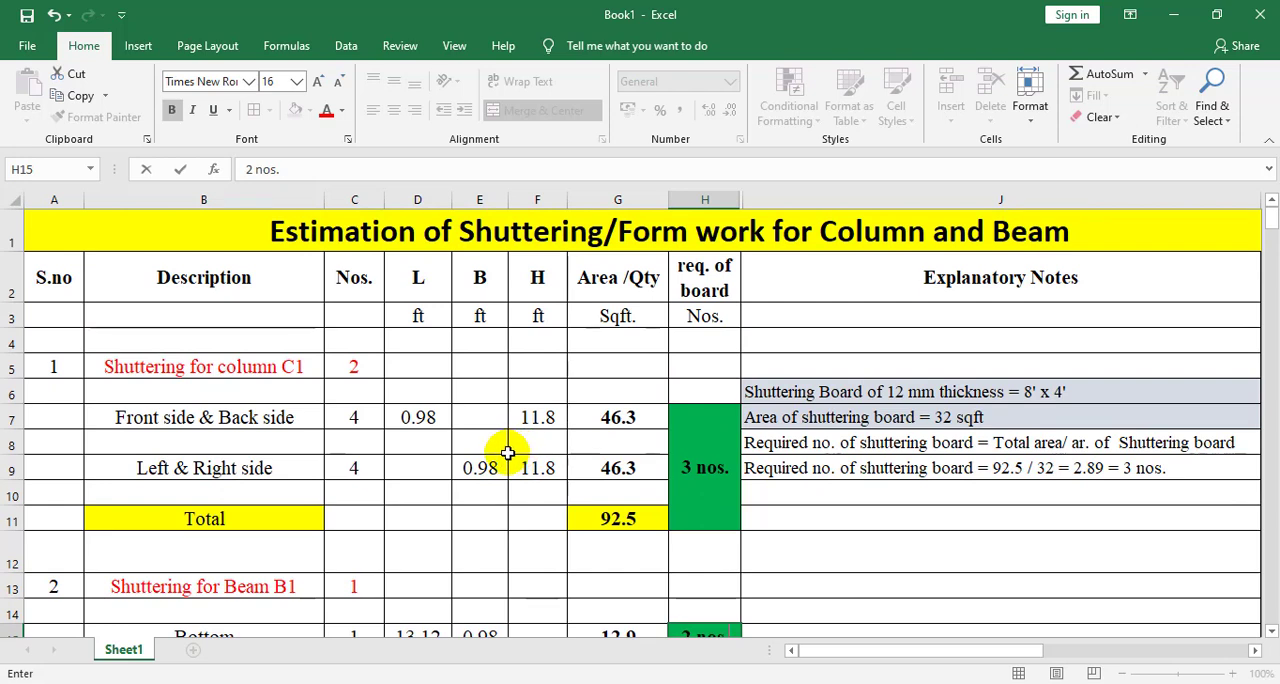